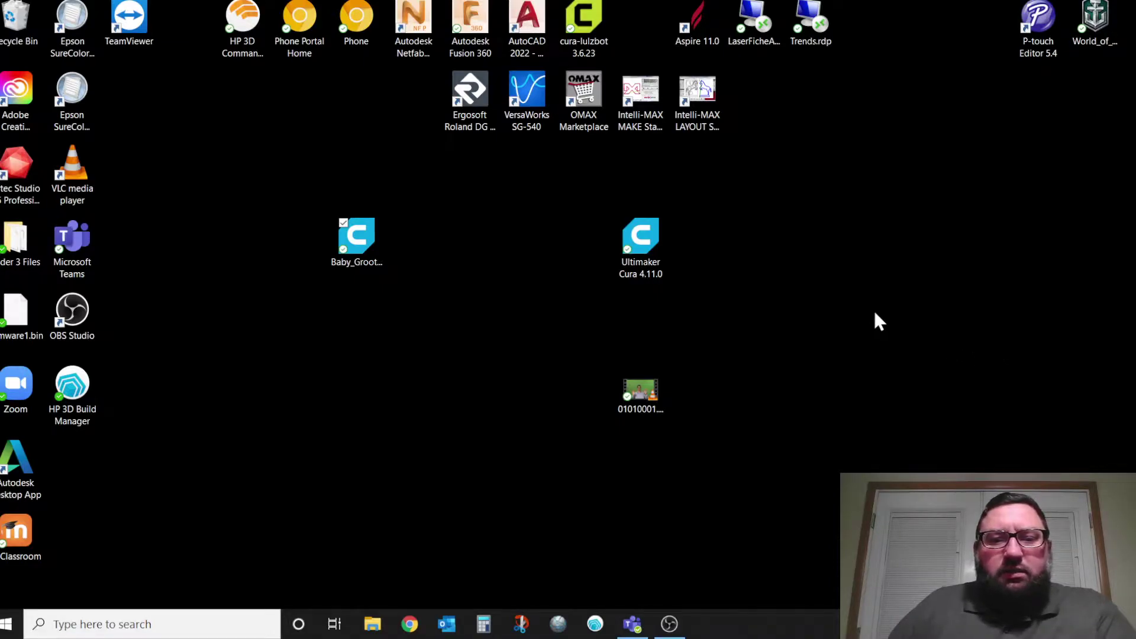
# - Move the Ultimaker Cura 4.11.0 shortcut to the right side of the desktop
pyautogui.moveTo(644, 235); pyautogui.dragTo(814, 236)
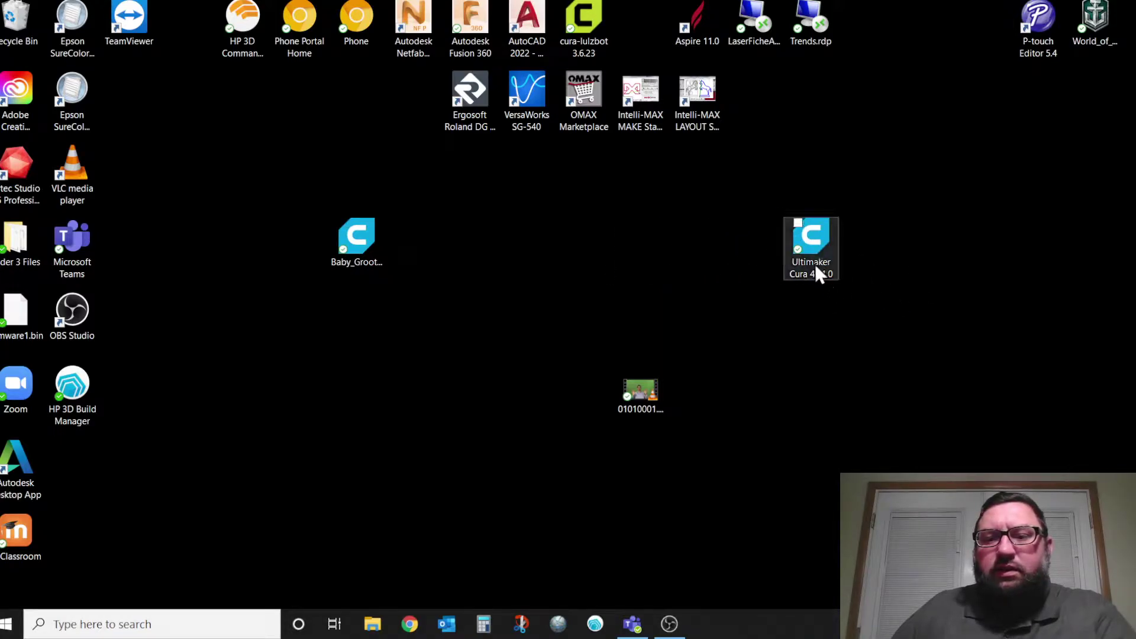
pyautogui.click(809, 355)
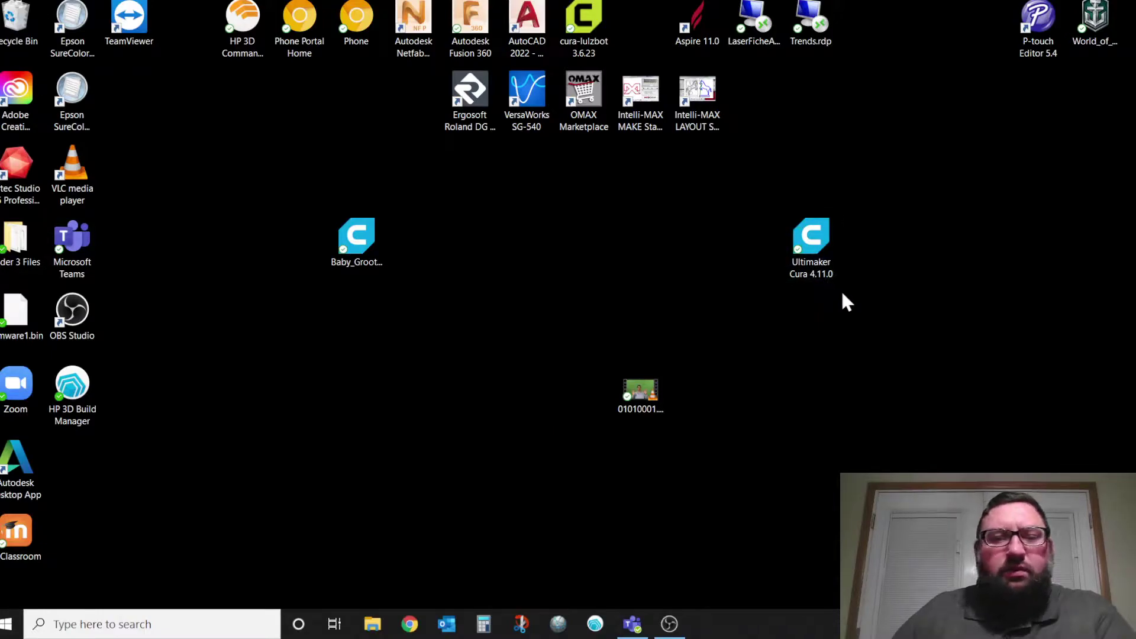
# - Launch Ultimaker Cura full-screen and orbit the empty build plate
pyautogui.click(820, 255)
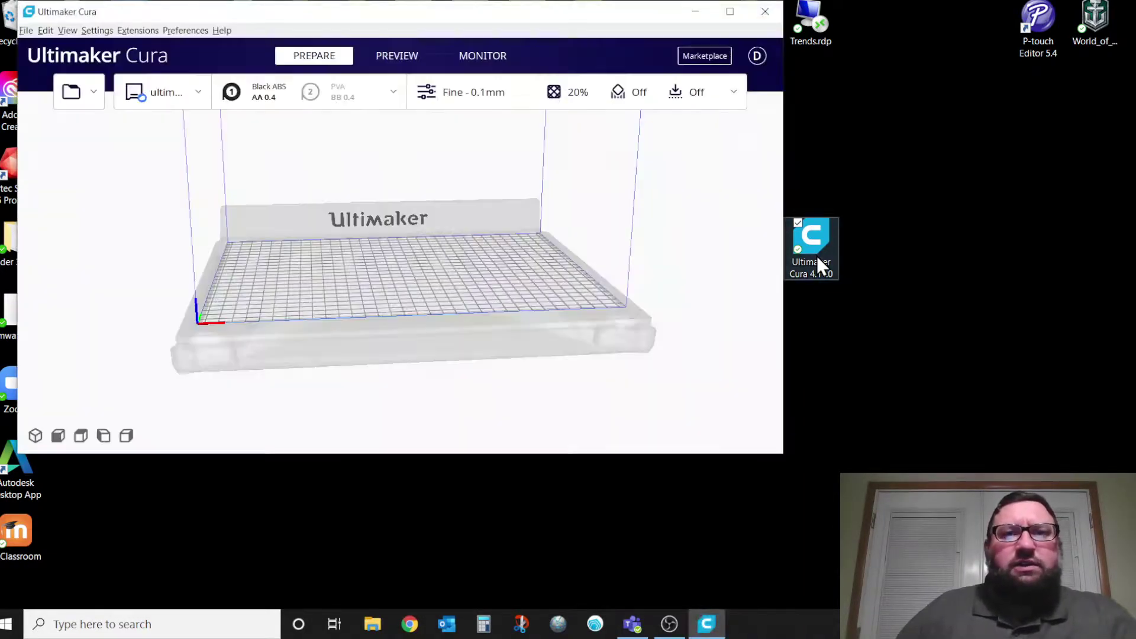
pyautogui.click(739, 12)
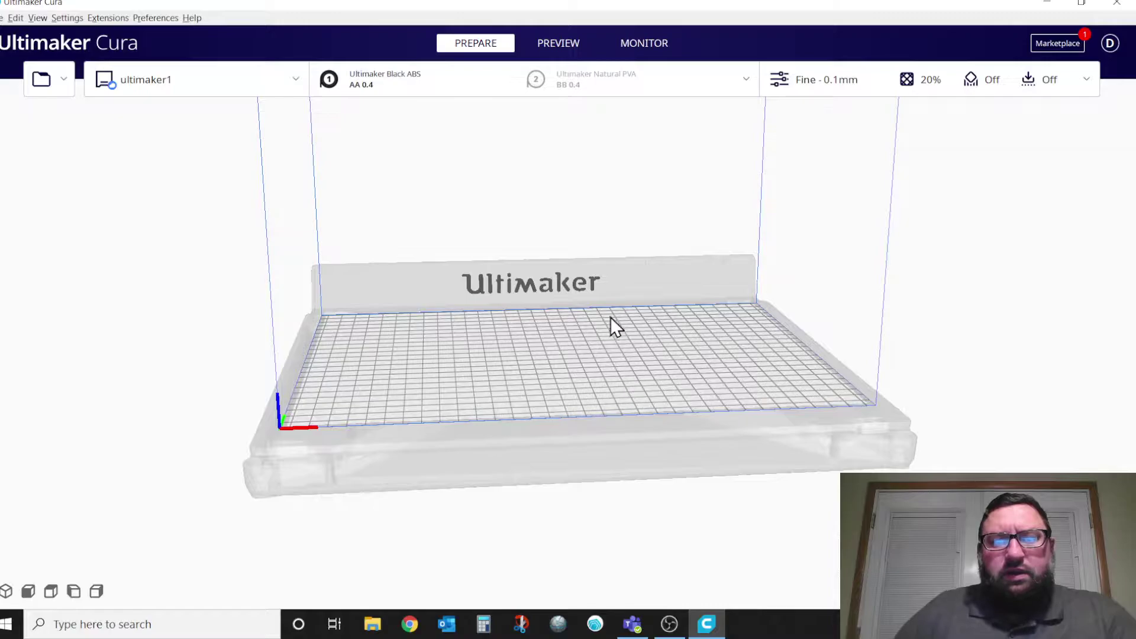
pyautogui.moveTo(609, 317); pyautogui.dragTo(553, 326, button='right')
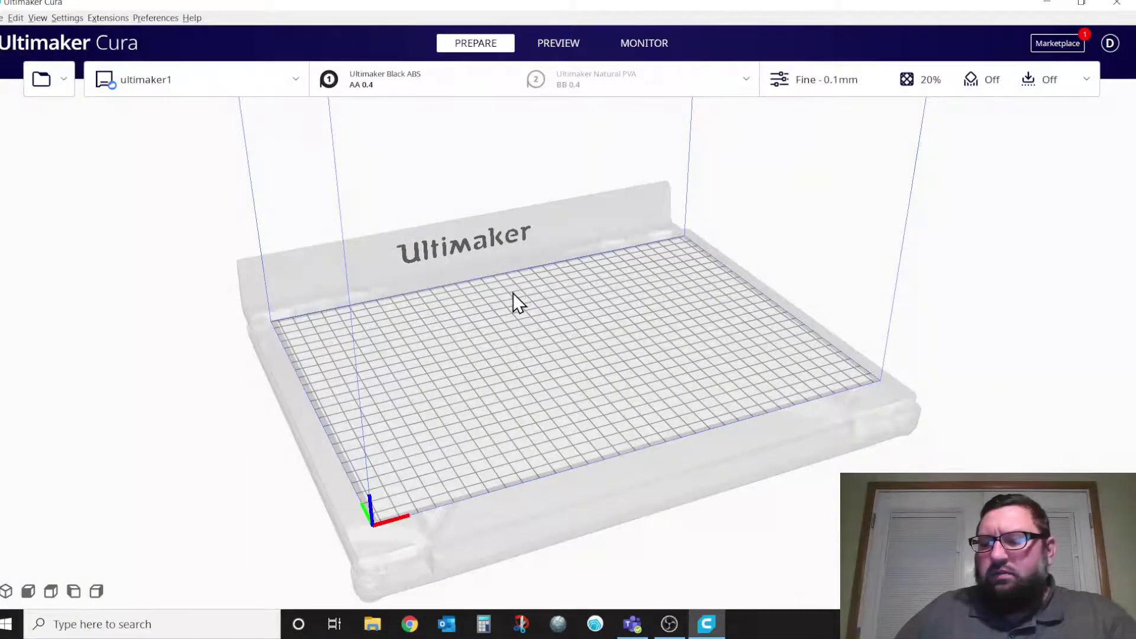
pyautogui.scroll(-3, 512, 293)
pyautogui.scroll(8, 513, 293)
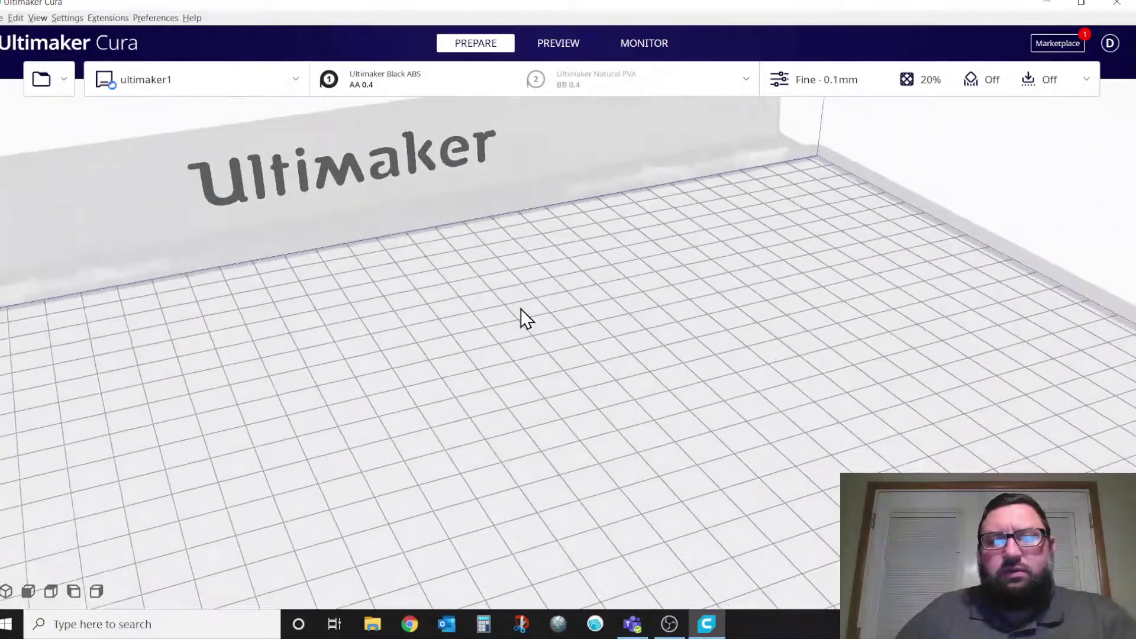
pyautogui.scroll(-5, 520, 307)
# - Orbit and zoom around the empty ultimaker1 build plate from new angles
pyautogui.moveTo(569, 334); pyautogui.dragTo(685, 359, button='right')
pyautogui.scroll(-5, 694, 355)
pyautogui.scroll(6, 629, 328)
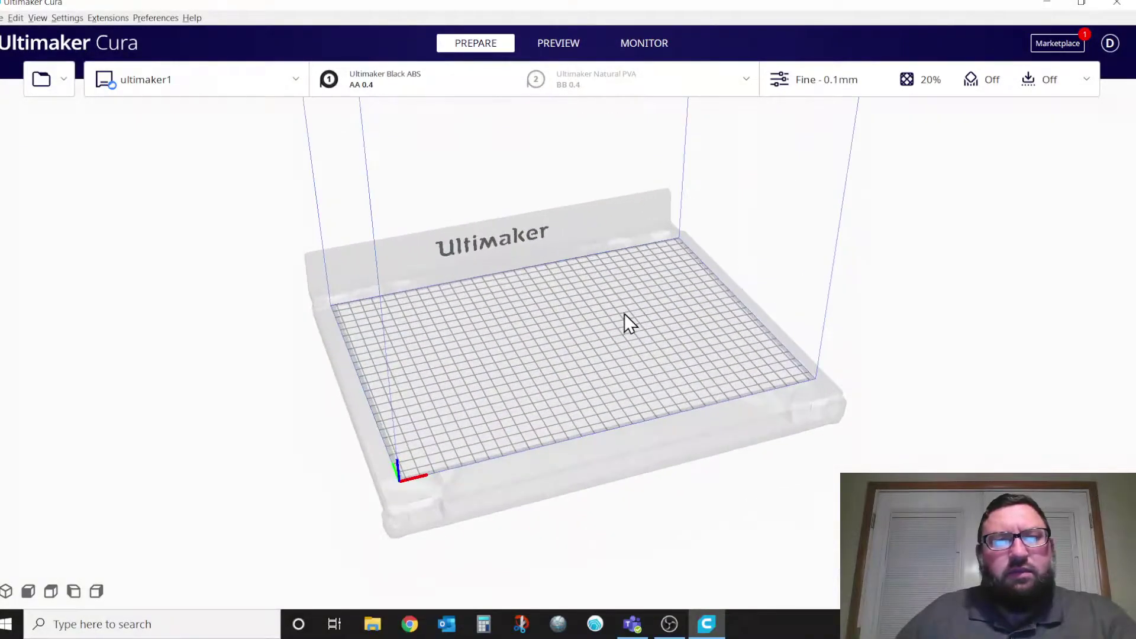
pyautogui.scroll(-1, 625, 319)
pyautogui.scroll(-1, 597, 274)
pyautogui.moveTo(608, 274); pyautogui.dragTo(583, 294, button='right')
pyautogui.scroll(4, 607, 290)
pyautogui.scroll(-4, 608, 286)
pyautogui.scroll(3, 583, 282)
# - Apply the Black ABS (AA 0.4) with Natural PVA (BB 0.4) material configuration
pyautogui.scroll(-5, 583, 283)
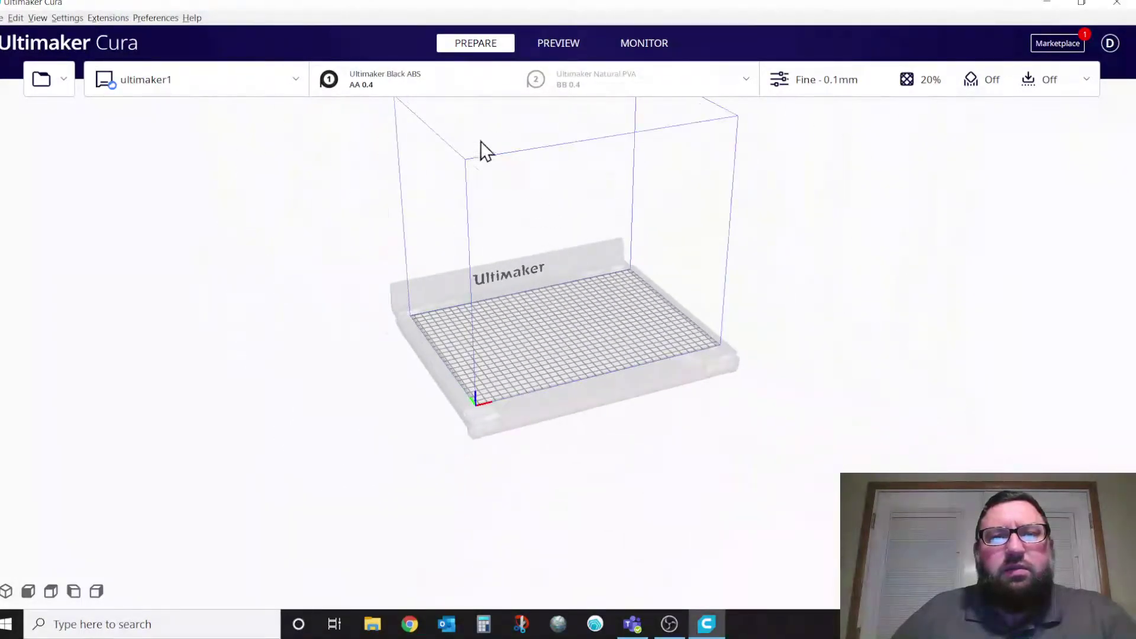
pyautogui.click(456, 77)
pyautogui.scroll(-3, 644, 264)
pyautogui.scroll(3, 586, 305)
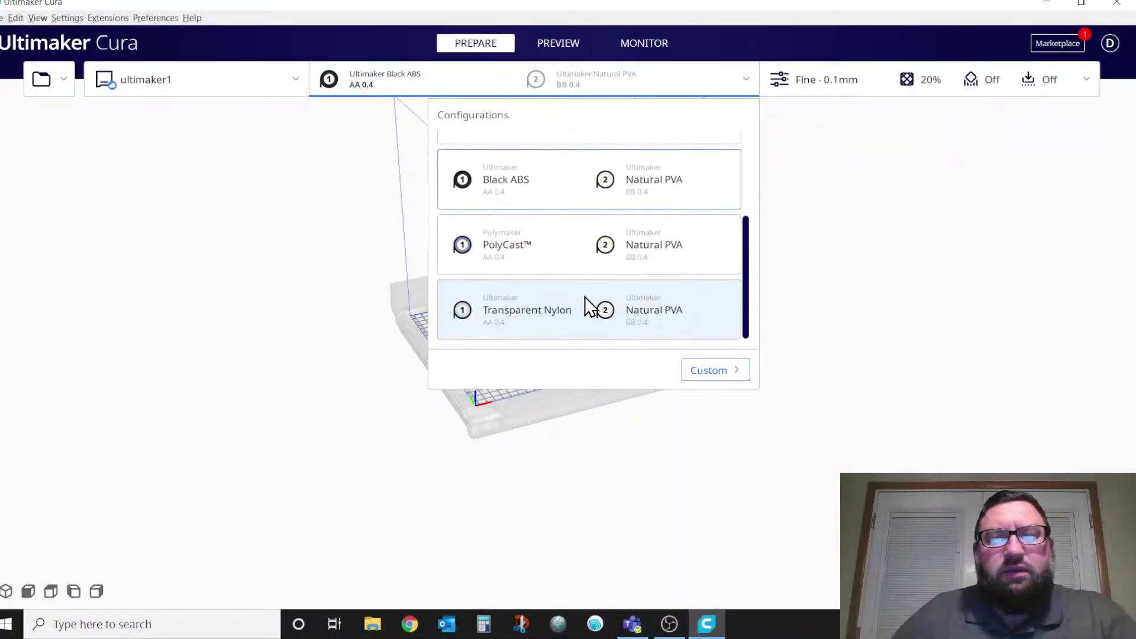
pyautogui.click(390, 135)
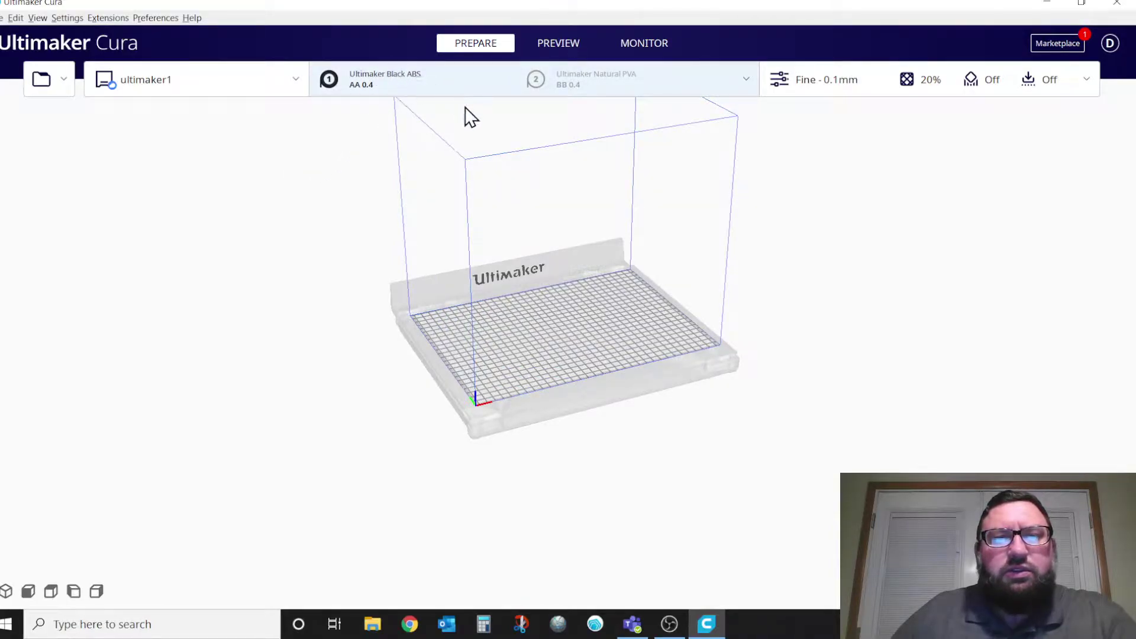
pyautogui.click(413, 84)
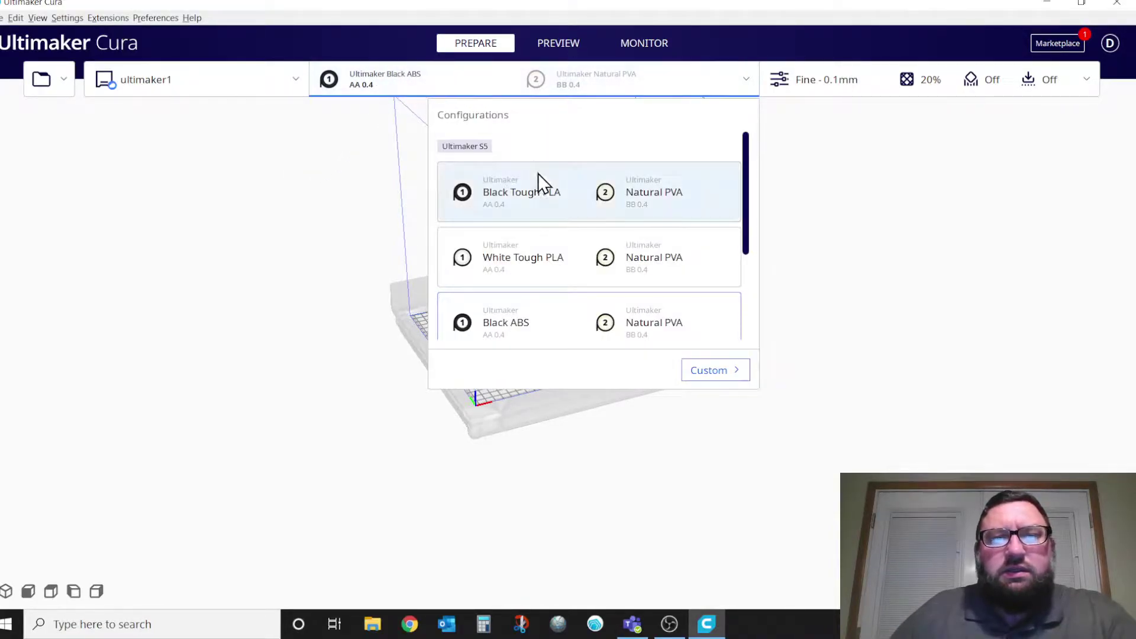
pyautogui.scroll(-3, 527, 288)
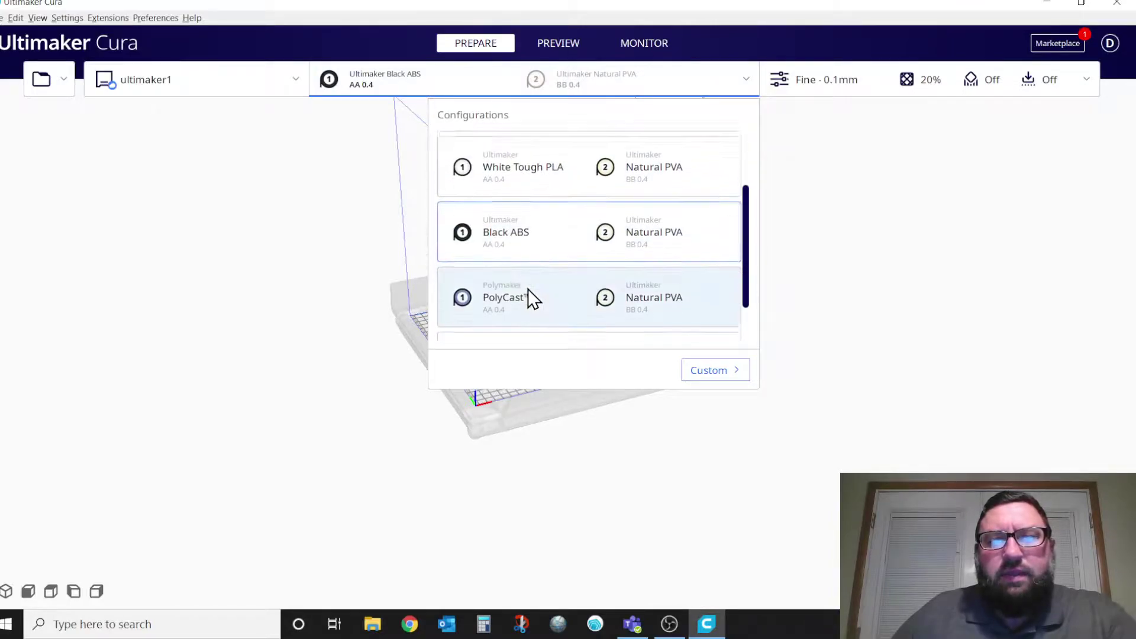
pyautogui.click(535, 180)
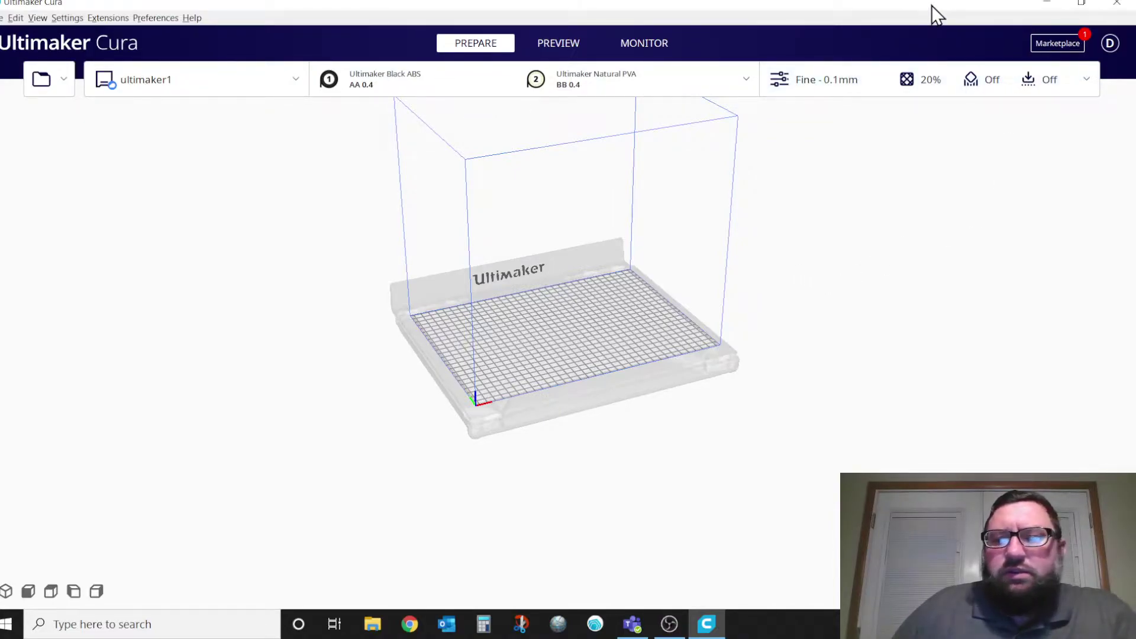
# - Restore the Cura window and rearrange it beside the Baby_Groot_Planter.stl desktop icon
pyautogui.click(1086, 6)
pyautogui.moveTo(649, 7); pyautogui.dragTo(1026, 100)
pyautogui.click(333, 254)
pyautogui.moveTo(372, 275); pyautogui.dragTo(144, 273)
pyautogui.click(762, 95)
pyautogui.moveTo(761, 95); pyautogui.dragTo(559, 95)
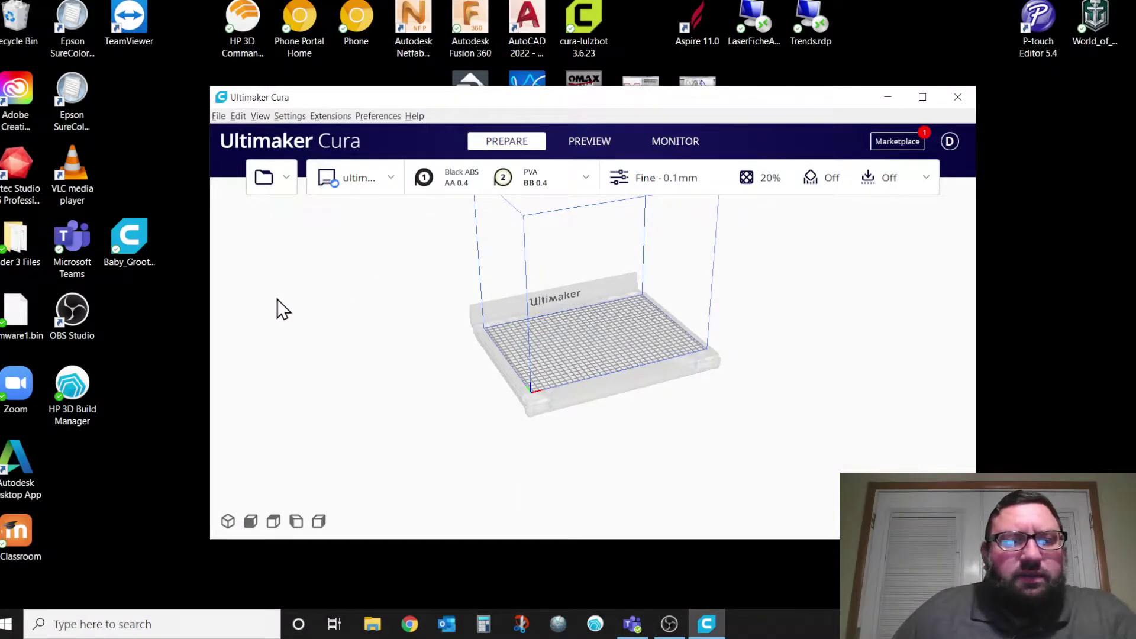
# - Drag Baby_Groot_Planter.stl onto the build plate, maximize Cura and orbit around the model
pyautogui.click(222, 116)
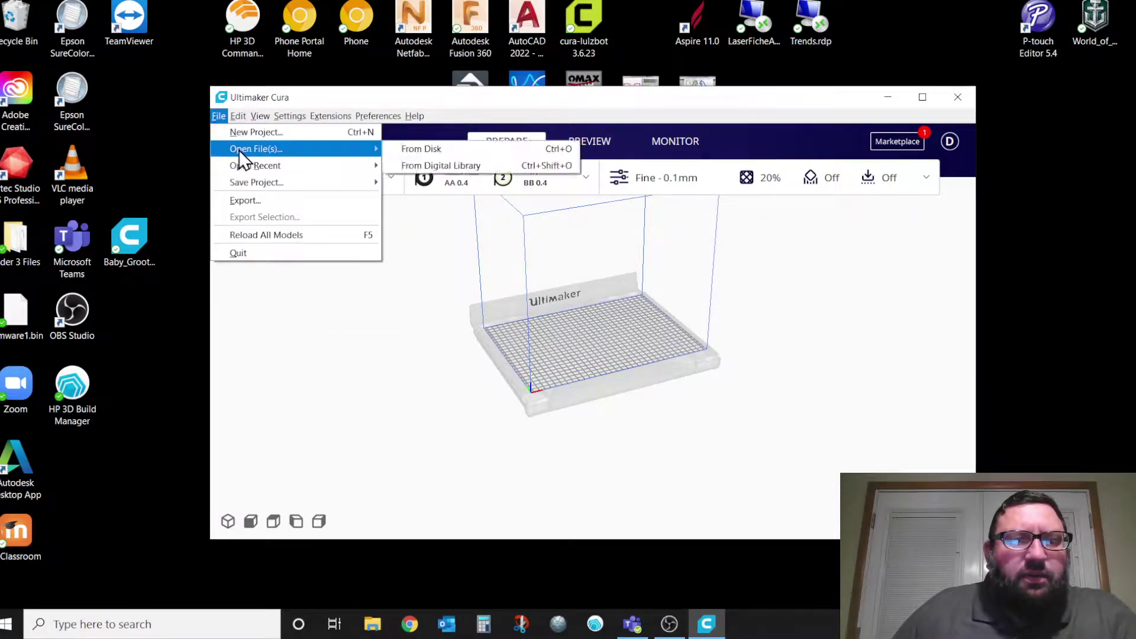
pyautogui.click(147, 322)
pyautogui.click(142, 251)
pyautogui.moveTo(142, 250); pyautogui.dragTo(603, 343)
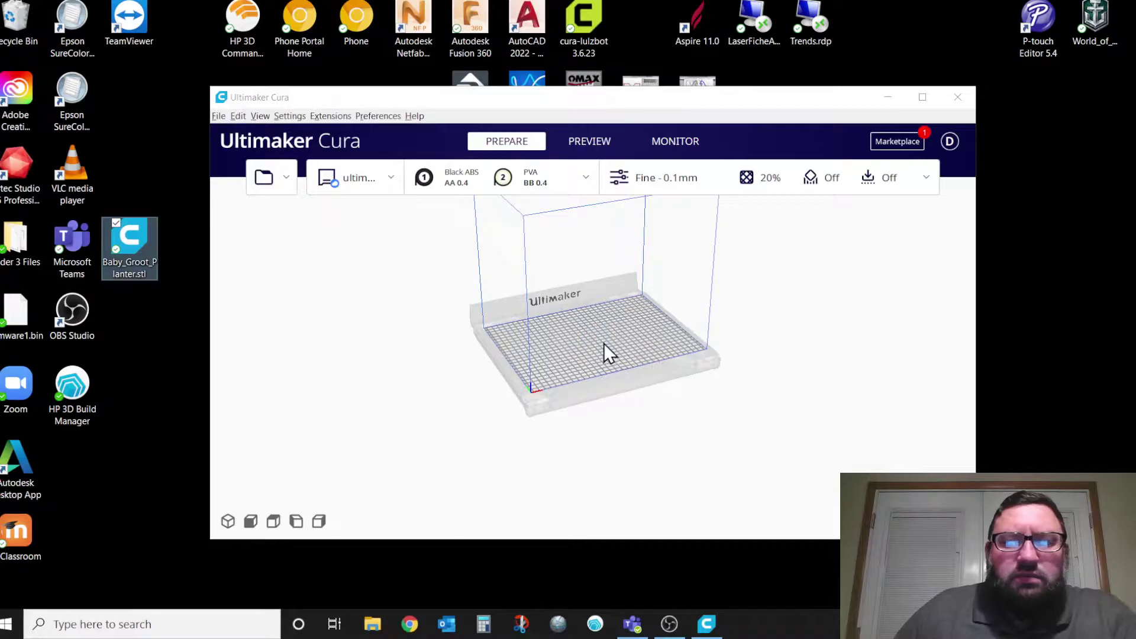
pyautogui.click(923, 98)
pyautogui.scroll(6, 559, 340)
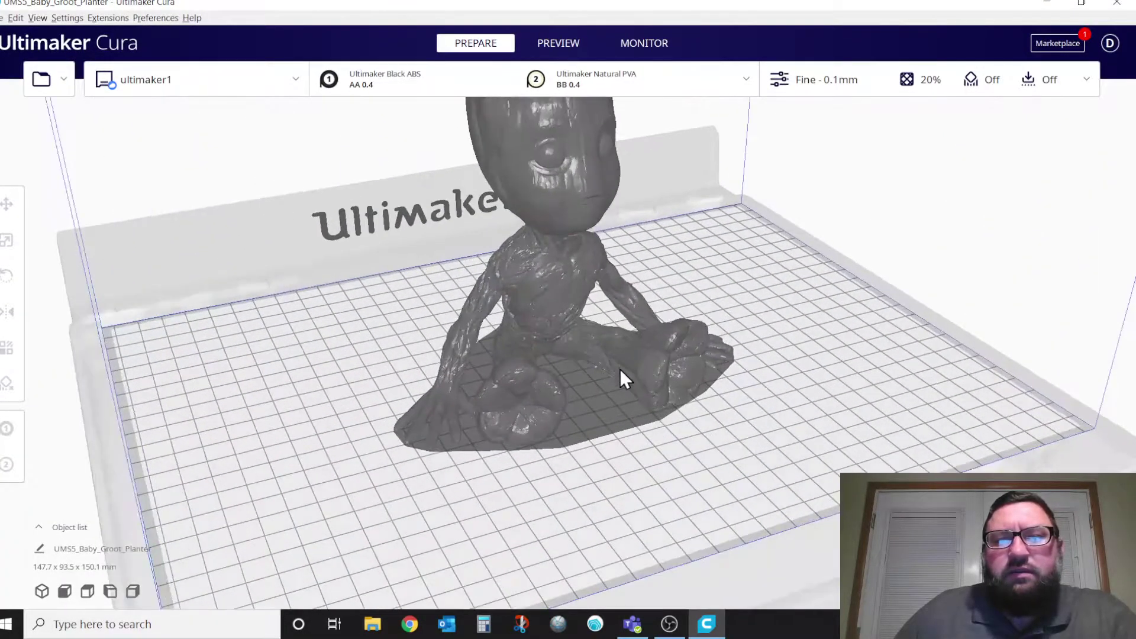
pyautogui.moveTo(633, 385)
pyautogui.mouseDown(button='right')
pyautogui.moveTo(615, 349)
pyautogui.moveTo(788, 421)
pyautogui.moveTo(817, 479)
pyautogui.moveTo(826, 533)
pyautogui.moveTo(707, 444)
pyautogui.moveTo(626, 404)
pyautogui.mouseUp(button='right')
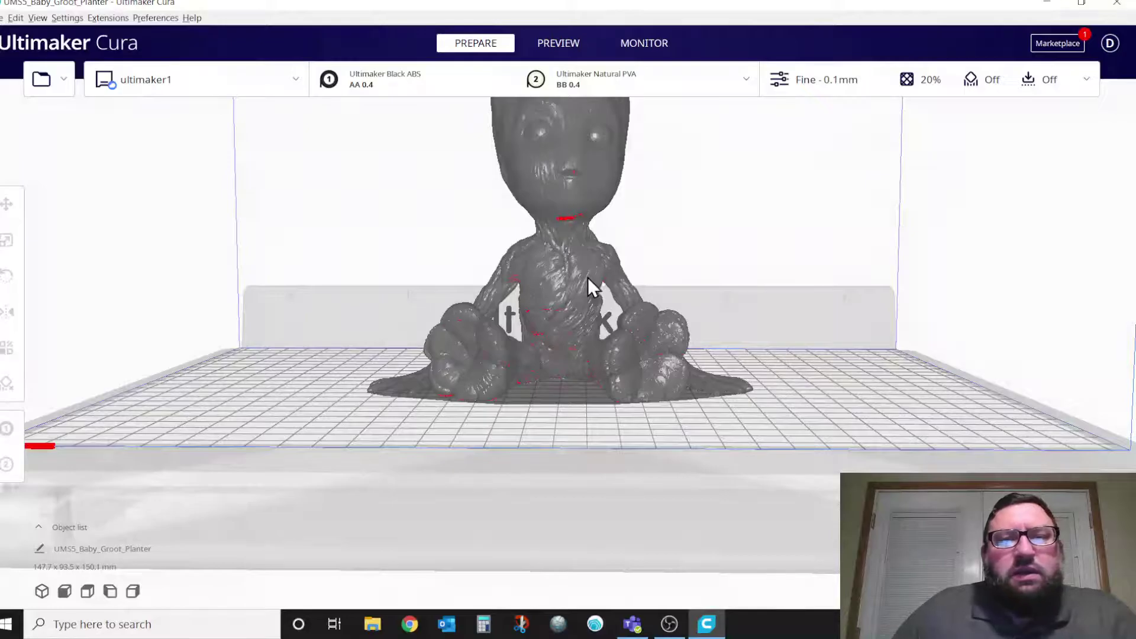
pyautogui.moveTo(587, 277); pyautogui.dragTo(634, 378, button='right')
pyautogui.scroll(-5, 633, 362)
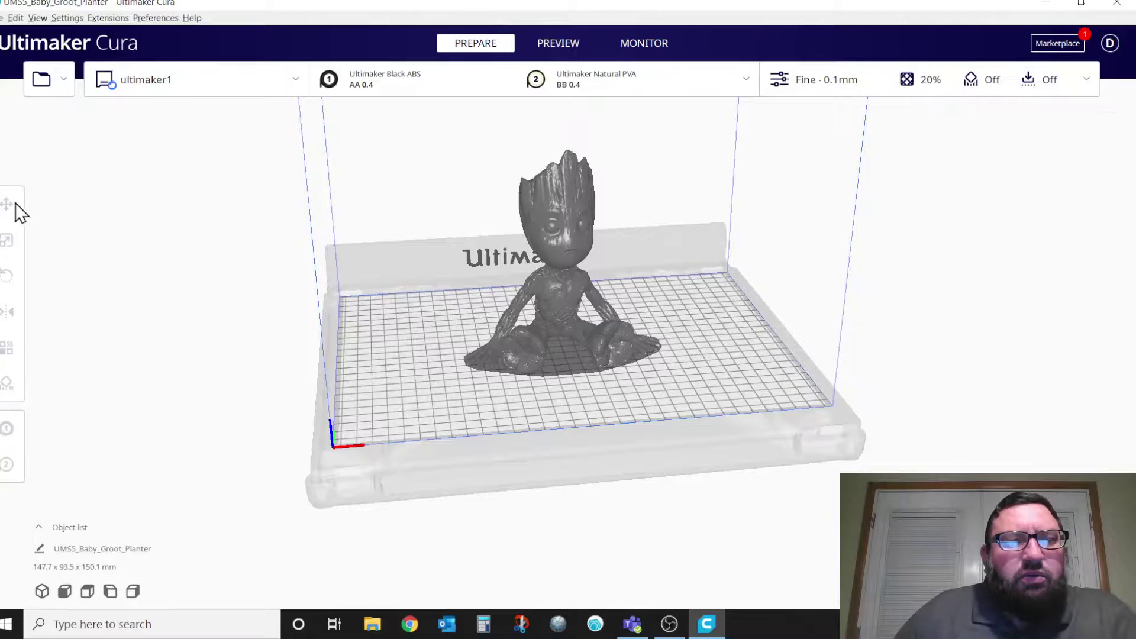
pyautogui.click(557, 298)
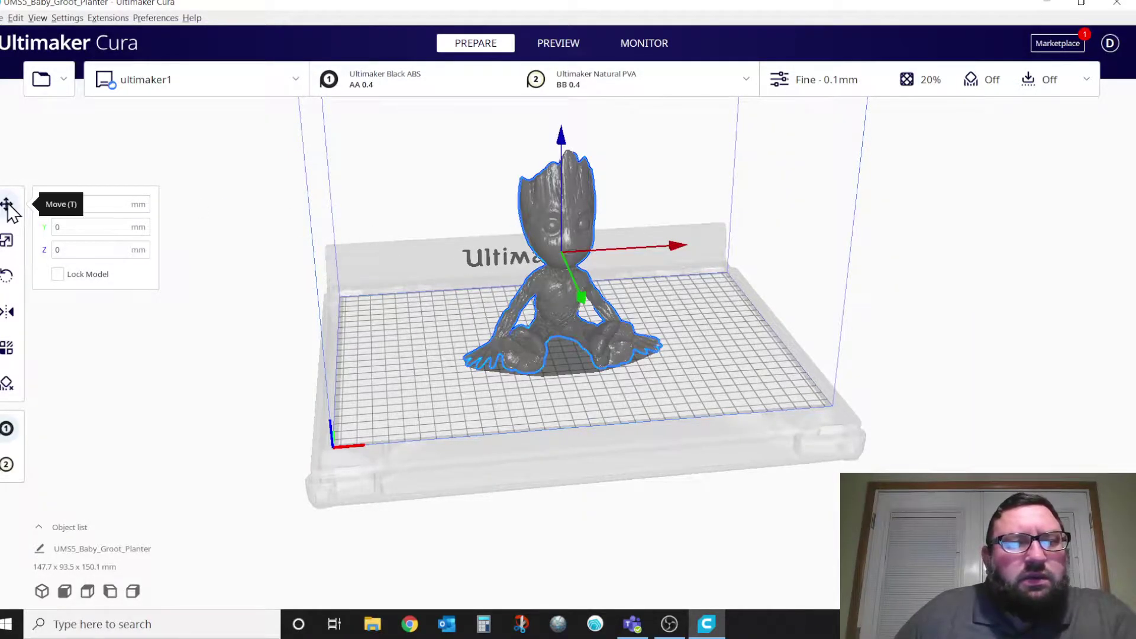
pyautogui.click(8, 243)
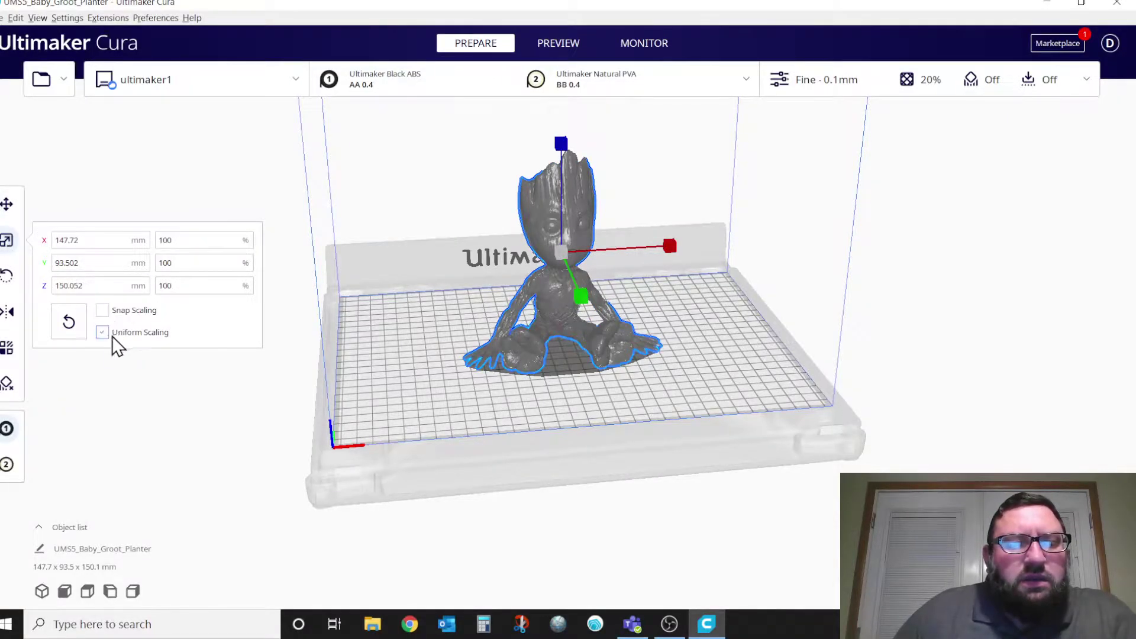
pyautogui.moveTo(675, 255); pyautogui.dragTo(652, 247)
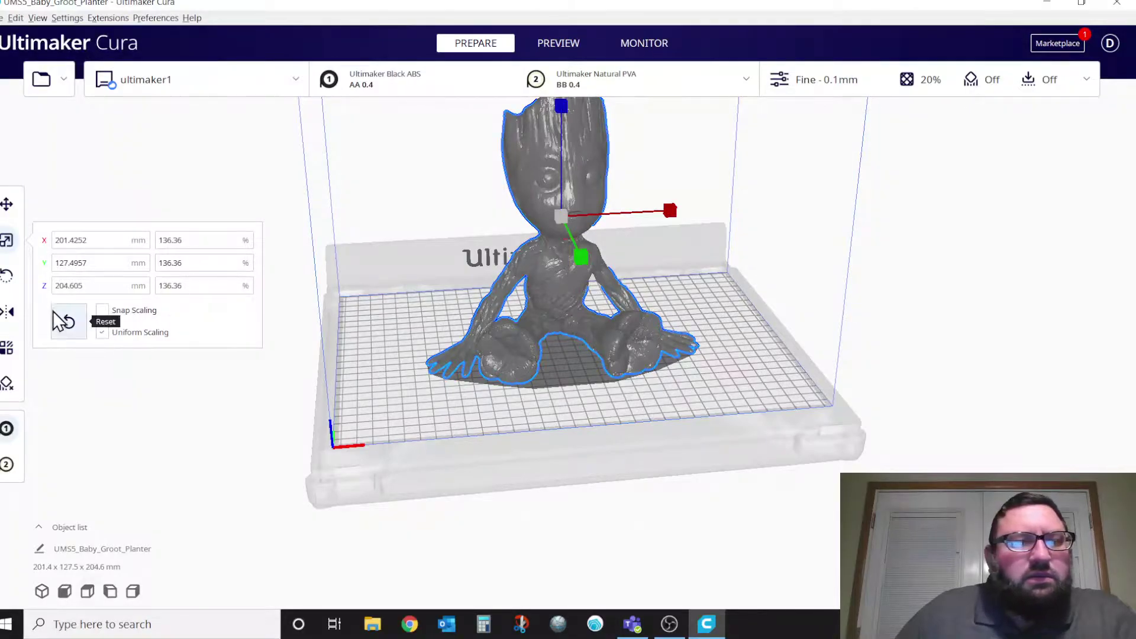
pyautogui.click(8, 281)
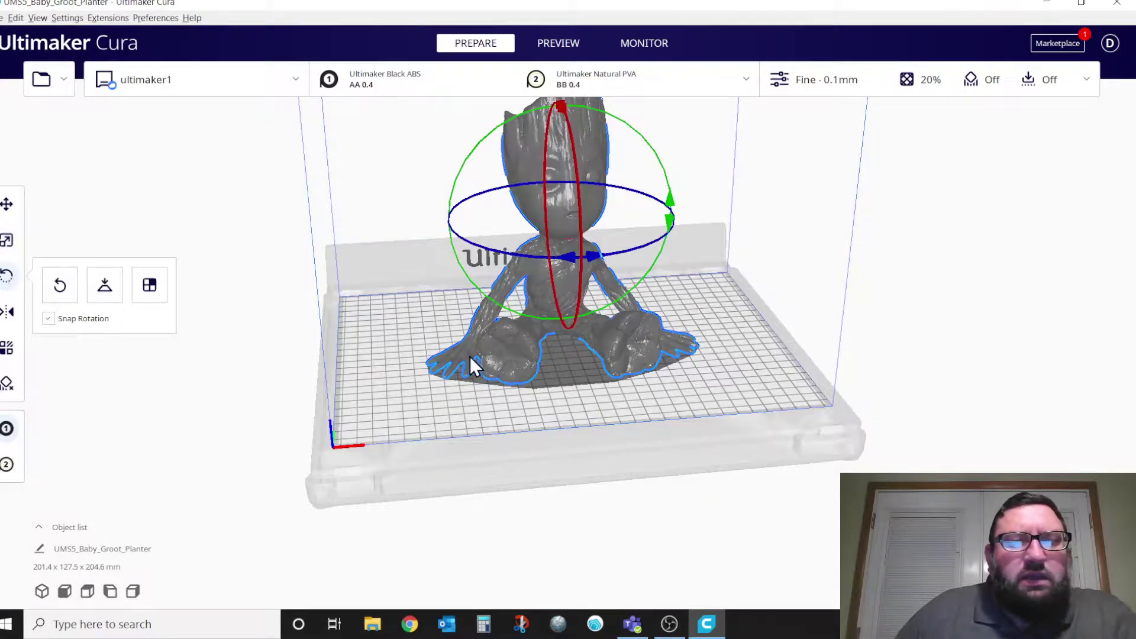
pyautogui.moveTo(570, 256)
pyautogui.mouseDown()
pyautogui.moveTo(661, 243)
pyautogui.moveTo(568, 254)
pyautogui.mouseUp()
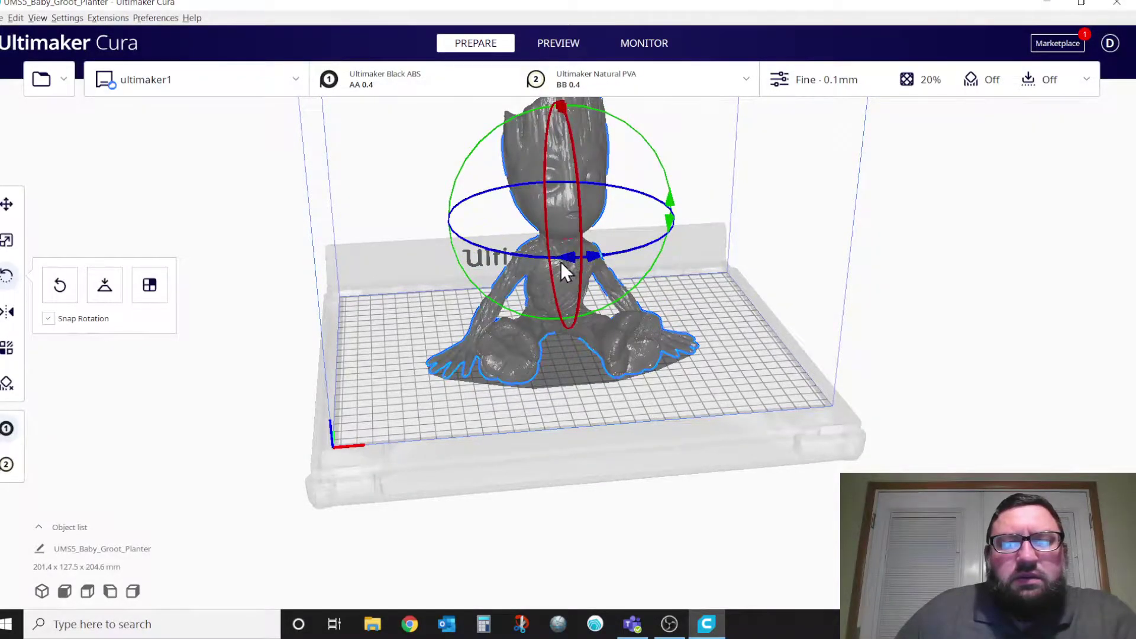
pyautogui.click(12, 315)
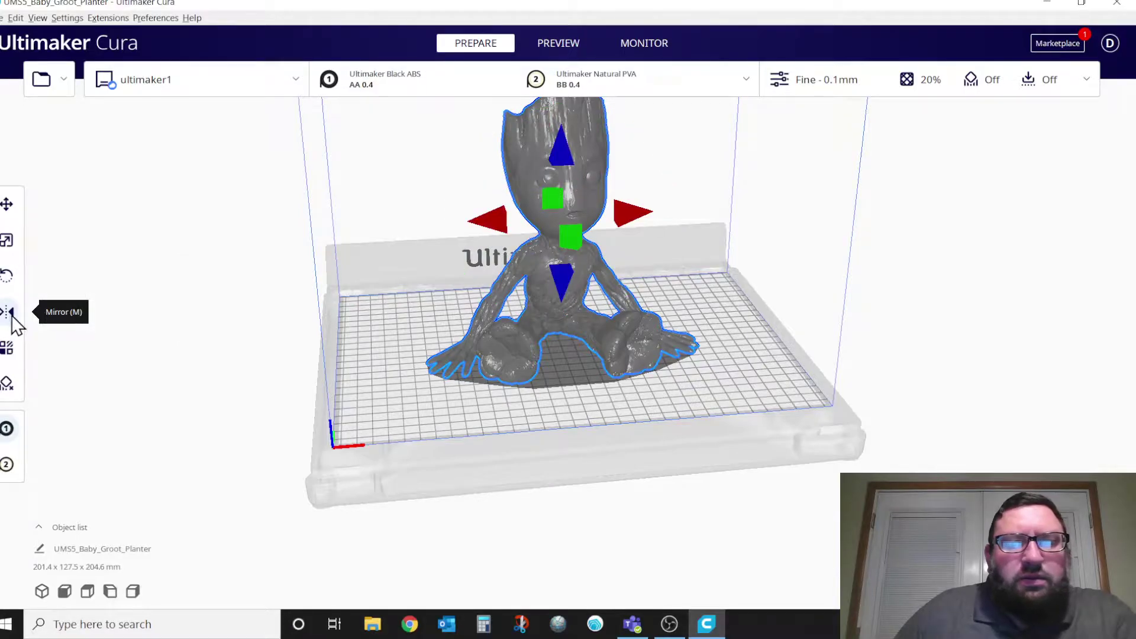
pyautogui.click(11, 315)
pyautogui.click(11, 316)
pyautogui.click(11, 315)
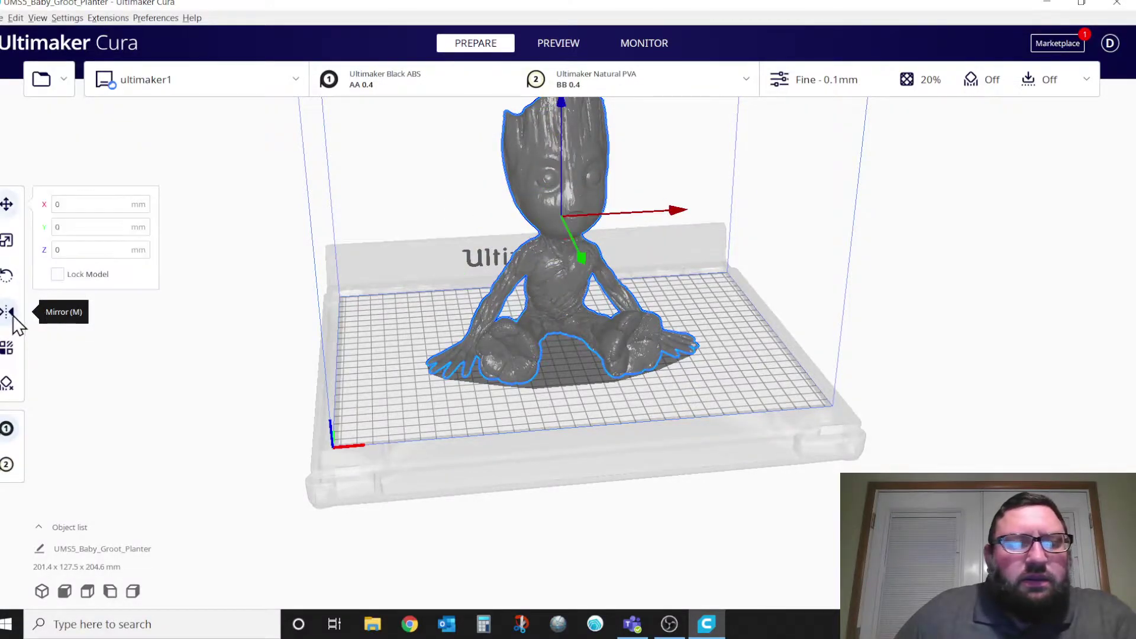
pyautogui.click(300, 351)
pyautogui.scroll(-2, 248, 349)
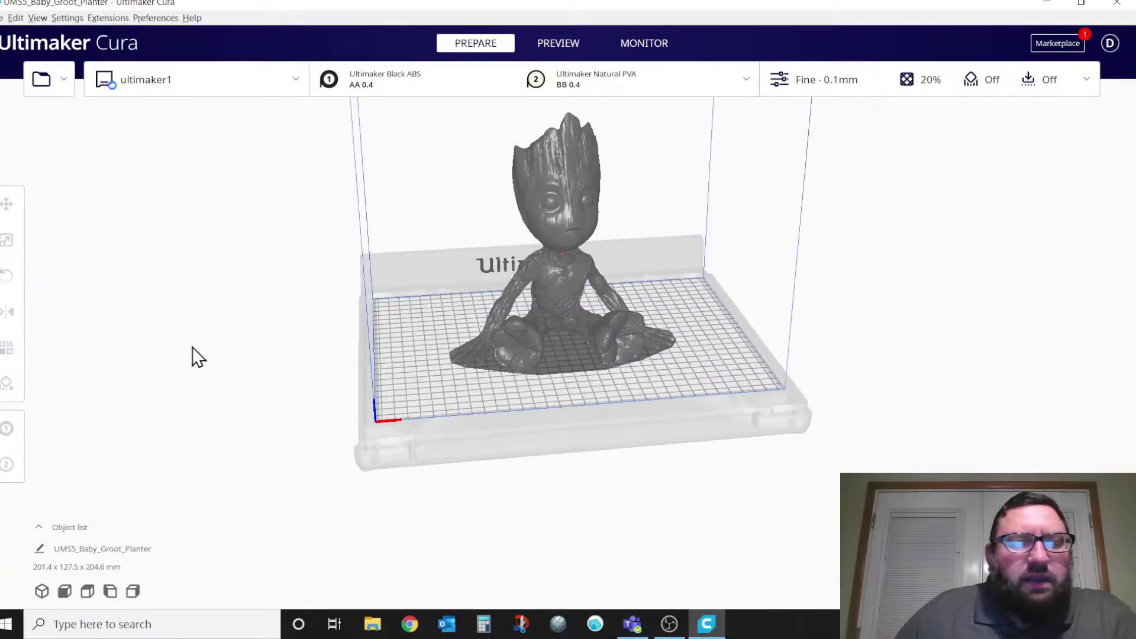
pyautogui.click(565, 312)
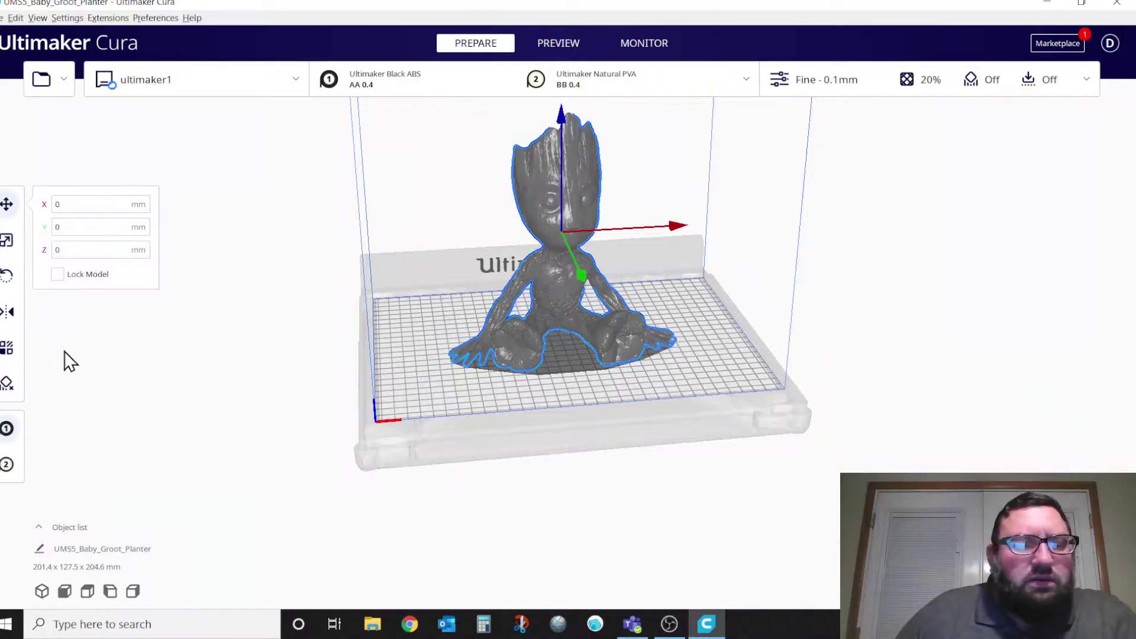
pyautogui.click(8, 348)
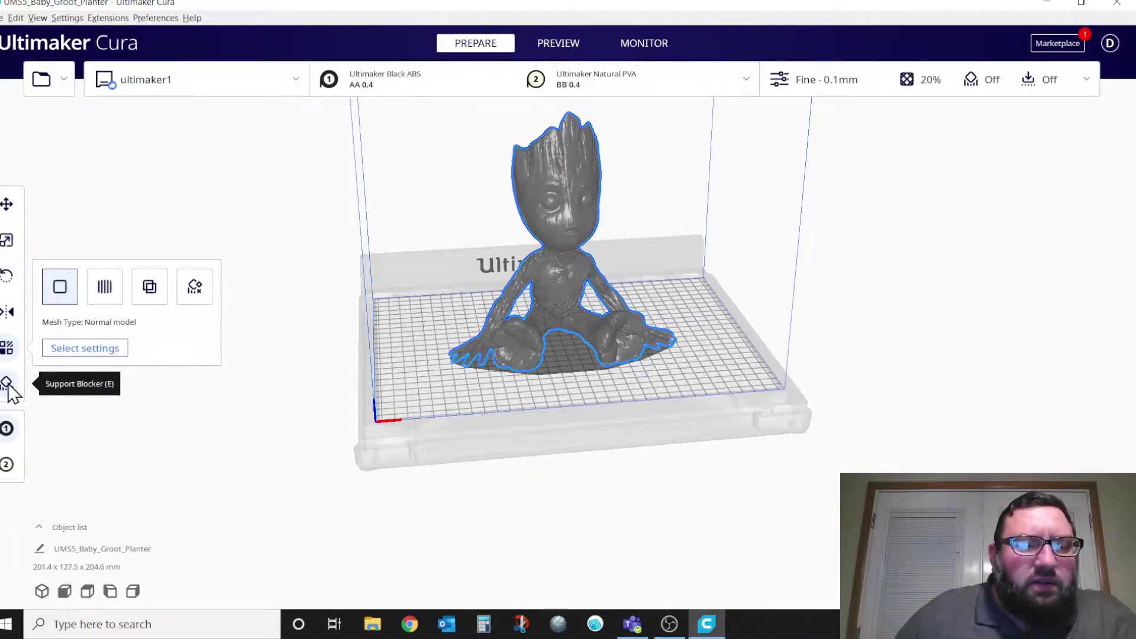
pyautogui.click(236, 419)
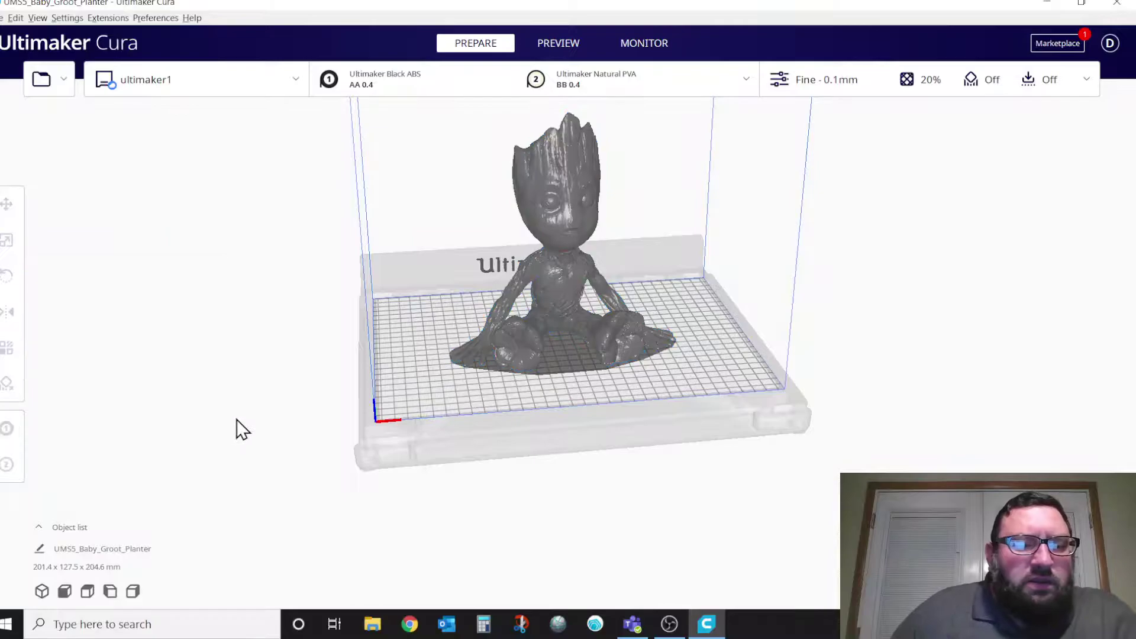
pyautogui.click(532, 304)
pyautogui.click(274, 425)
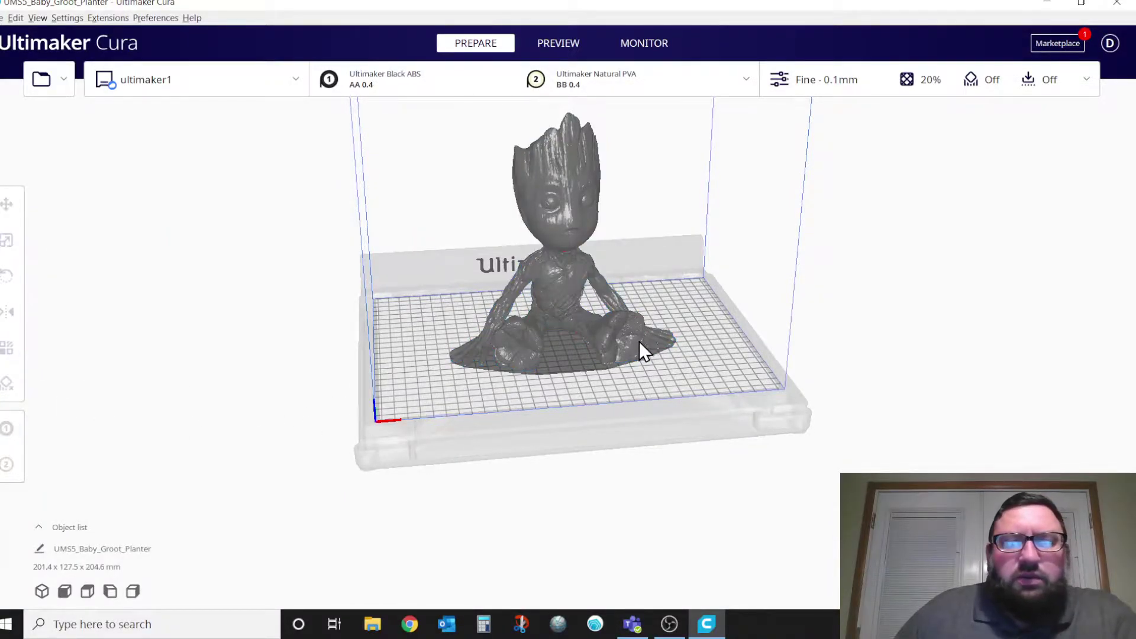
pyautogui.moveTo(639, 342); pyautogui.dragTo(577, 271, button='right')
pyautogui.scroll(5, 553, 246)
pyautogui.scroll(-5, 602, 202)
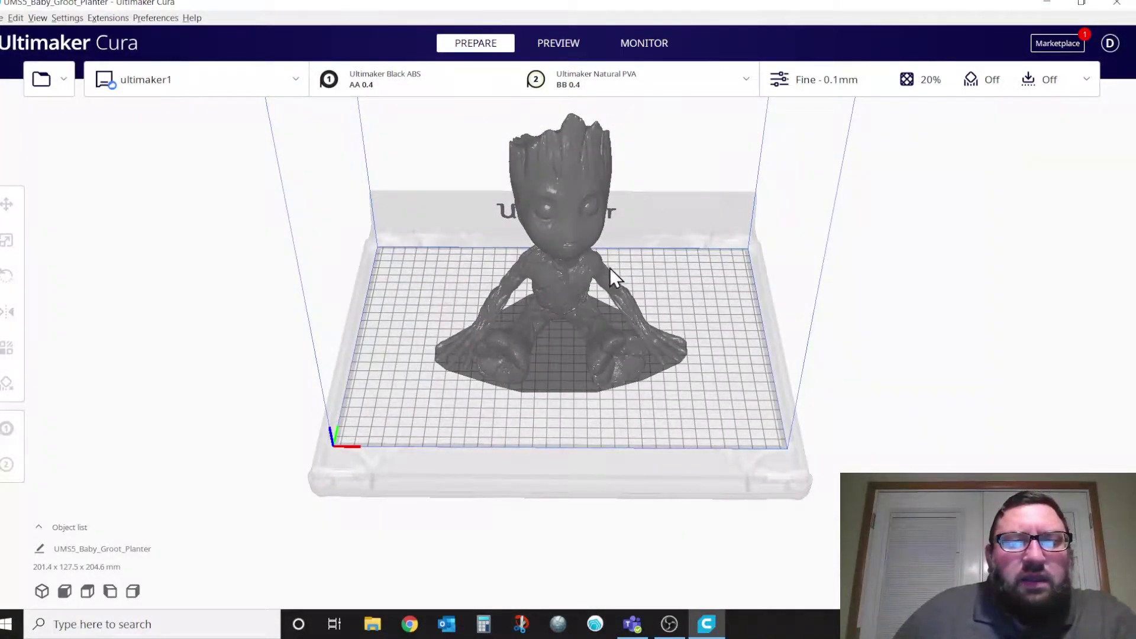
pyautogui.click(583, 275)
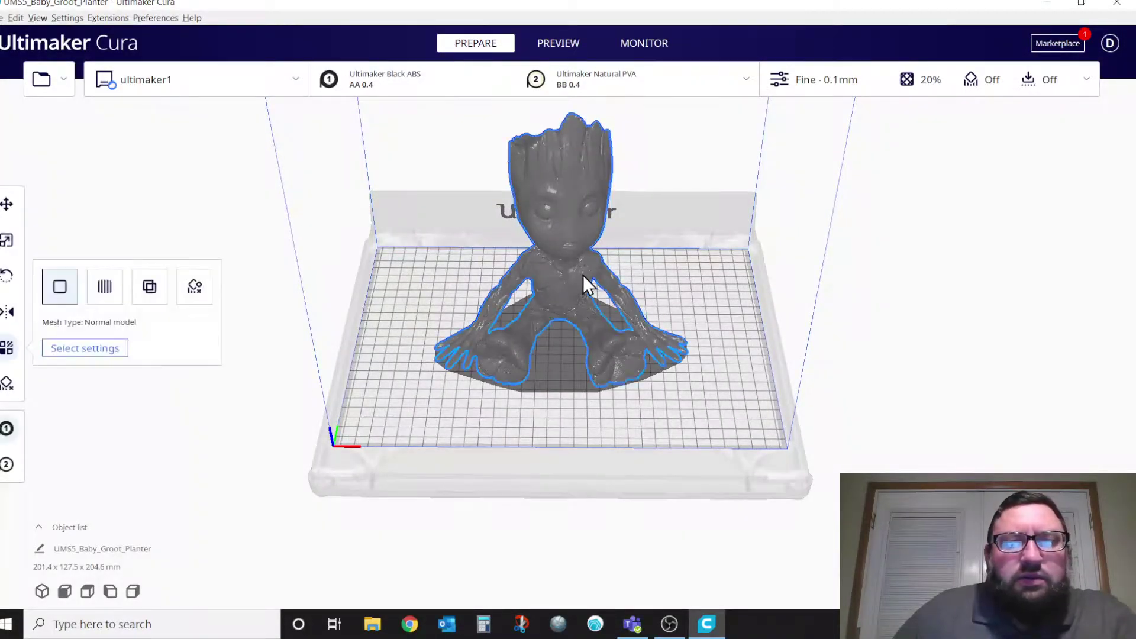
pyautogui.click(8, 465)
pyautogui.click(13, 431)
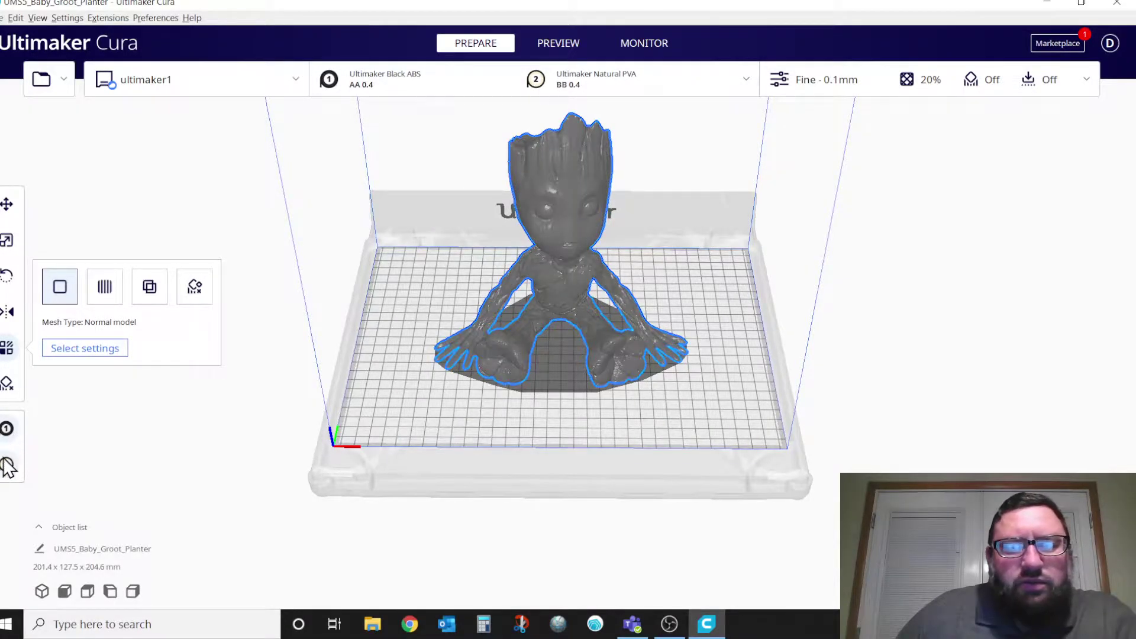
pyautogui.click(8, 464)
pyautogui.click(9, 432)
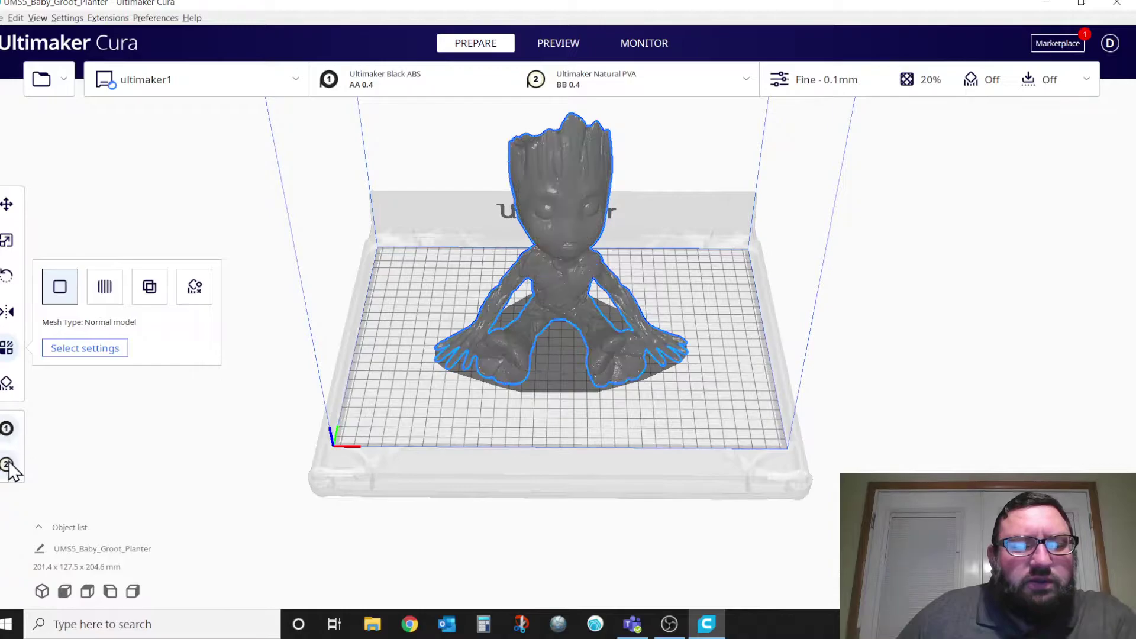
pyautogui.click(9, 466)
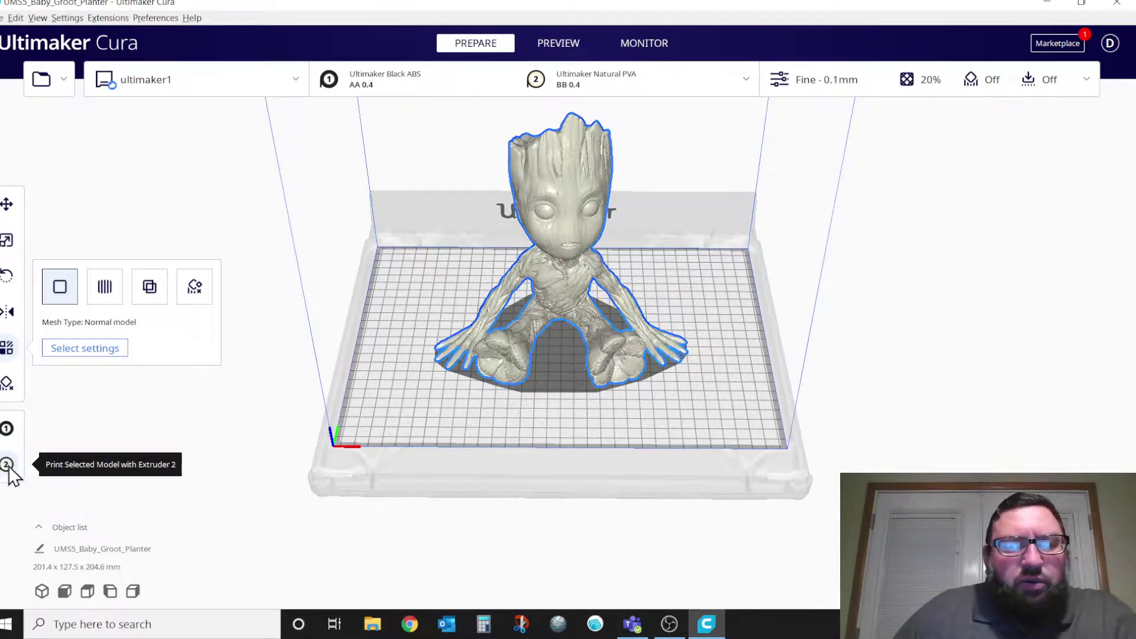
pyautogui.click(8, 427)
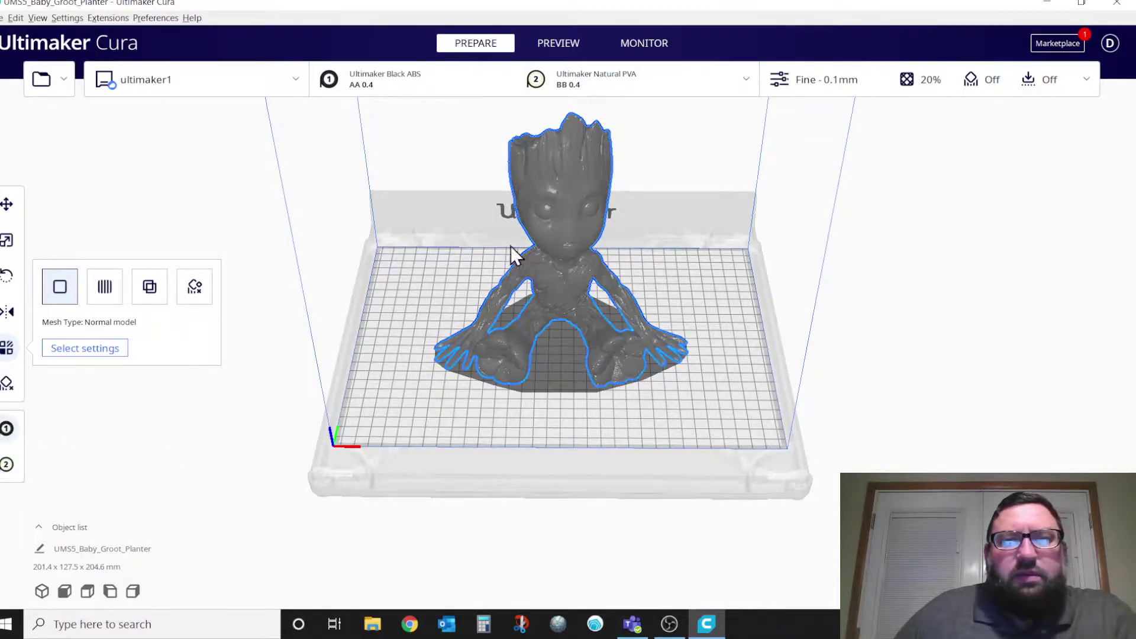
pyautogui.click(629, 82)
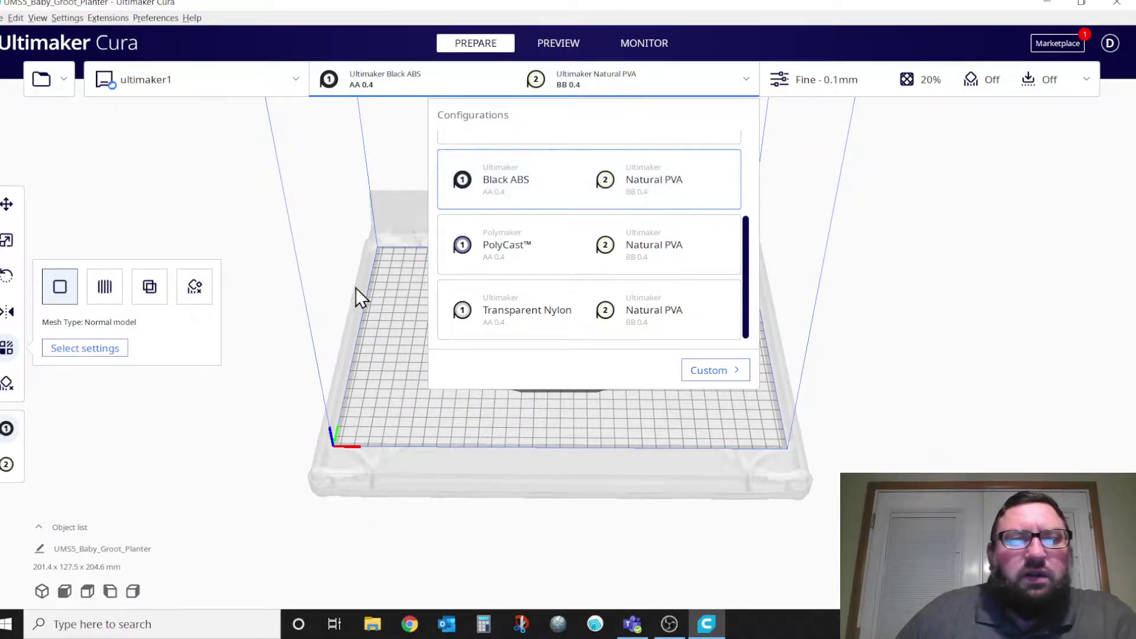
pyautogui.click(379, 299)
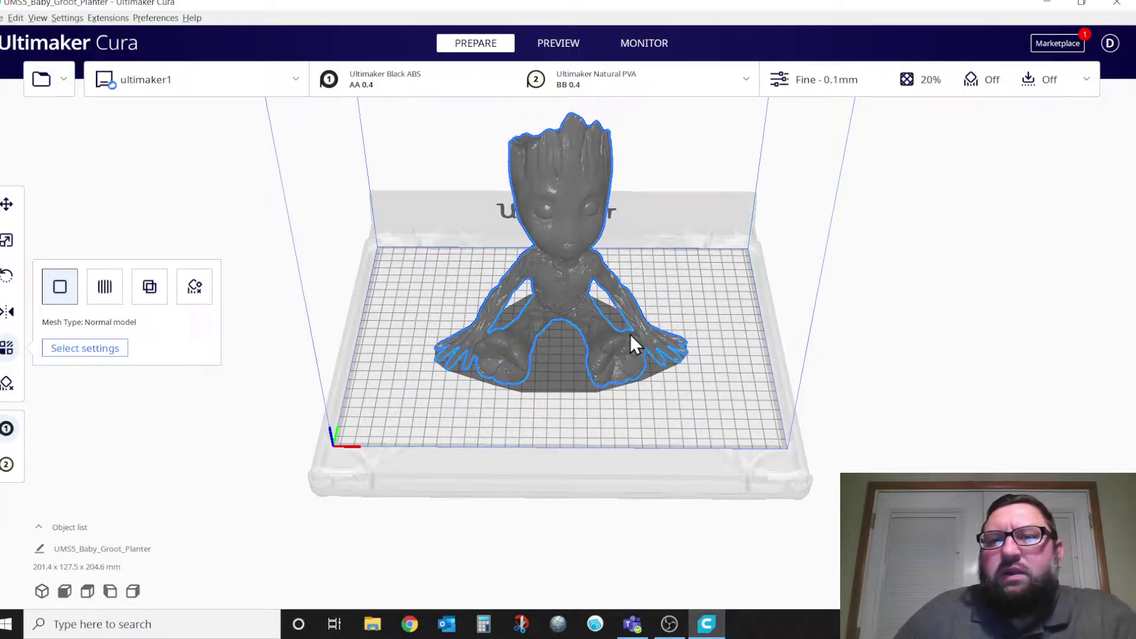
pyautogui.moveTo(626, 345); pyautogui.dragTo(647, 335, button='right')
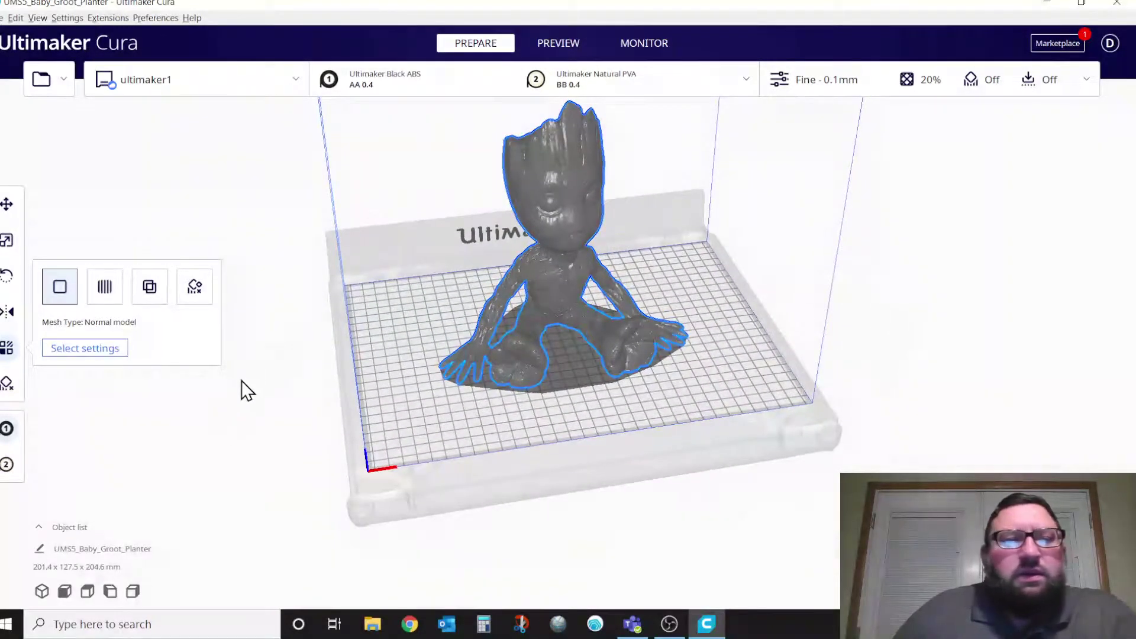
# - Open the print settings panel, shift it right, and select Default Extra Fine 0.06mm
pyautogui.click(241, 408)
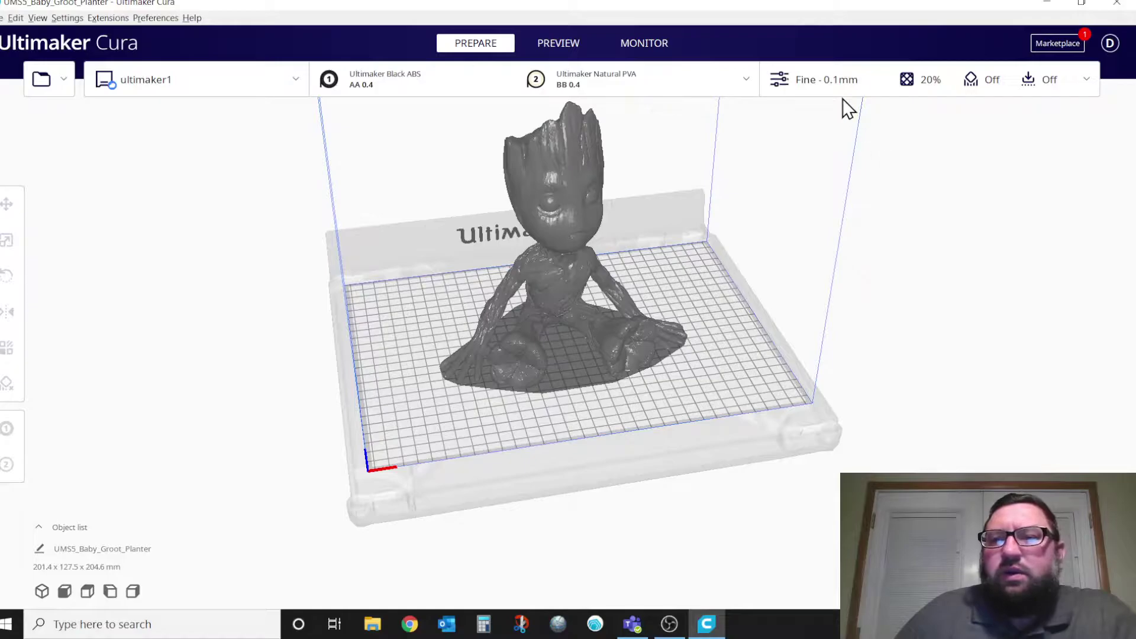
pyautogui.click(865, 84)
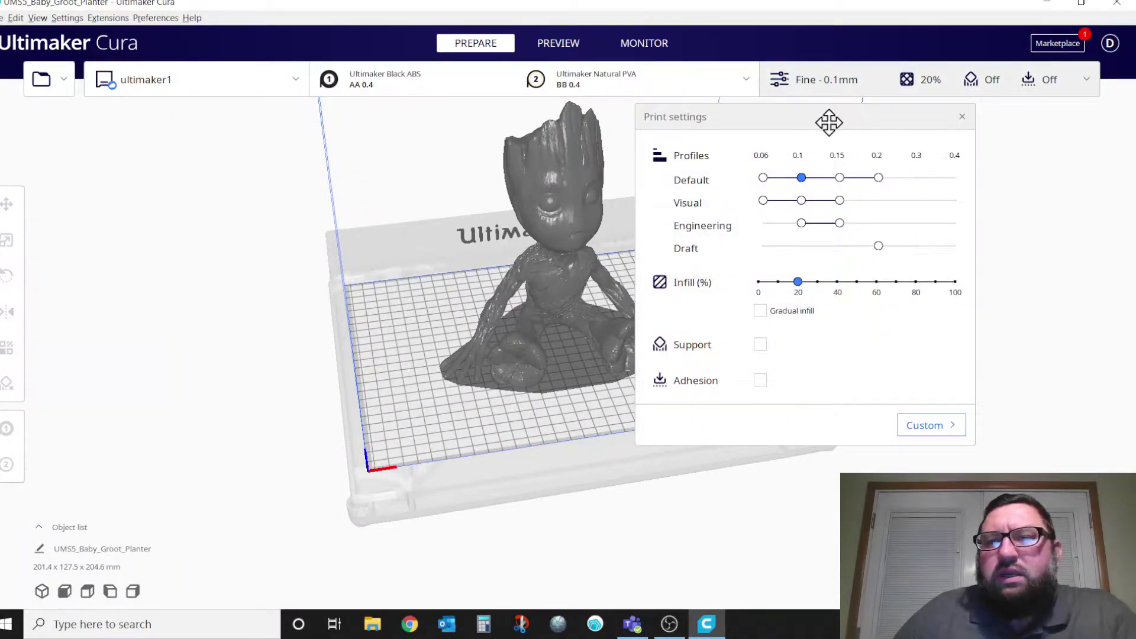
pyautogui.moveTo(829, 119); pyautogui.dragTo(939, 119)
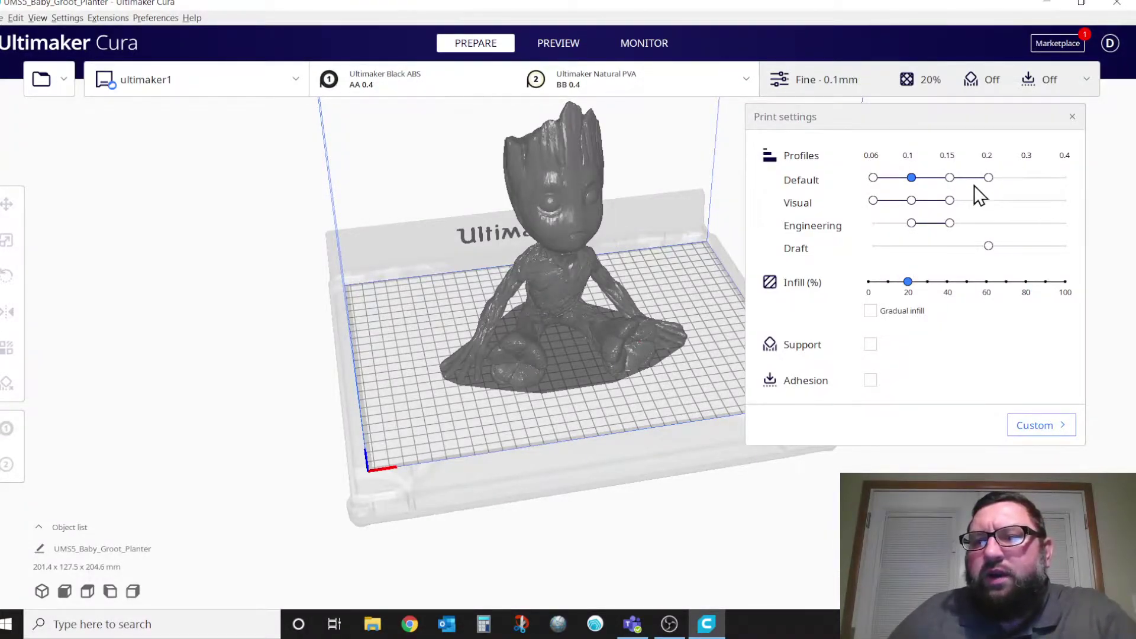
pyautogui.click(874, 177)
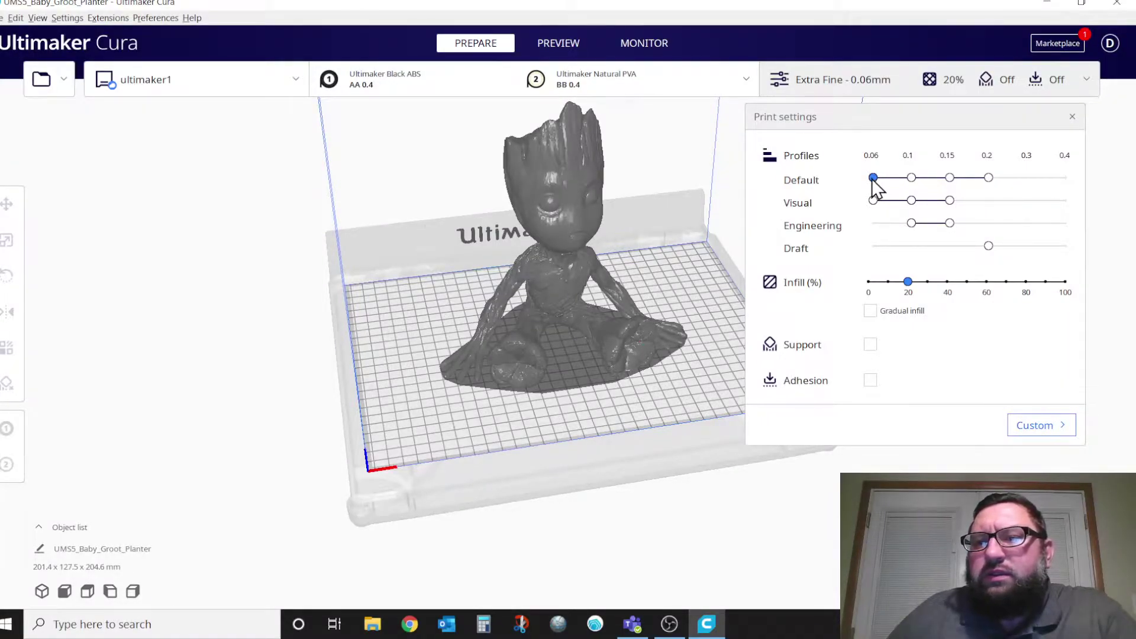
# - Try Default 0.1, 0.15, 0.2 and Visual 0.06, 0.1 profiles, then return to Default 0.06mm
pyautogui.click(911, 178)
pyautogui.click(950, 178)
pyautogui.click(988, 177)
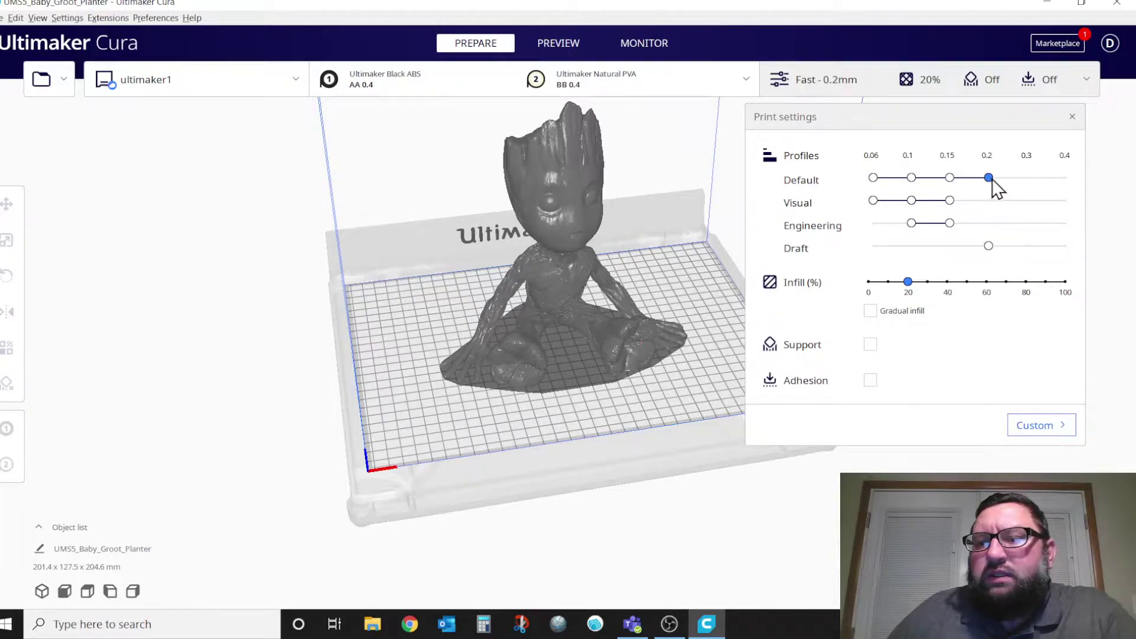
pyautogui.click(873, 201)
pyautogui.click(908, 201)
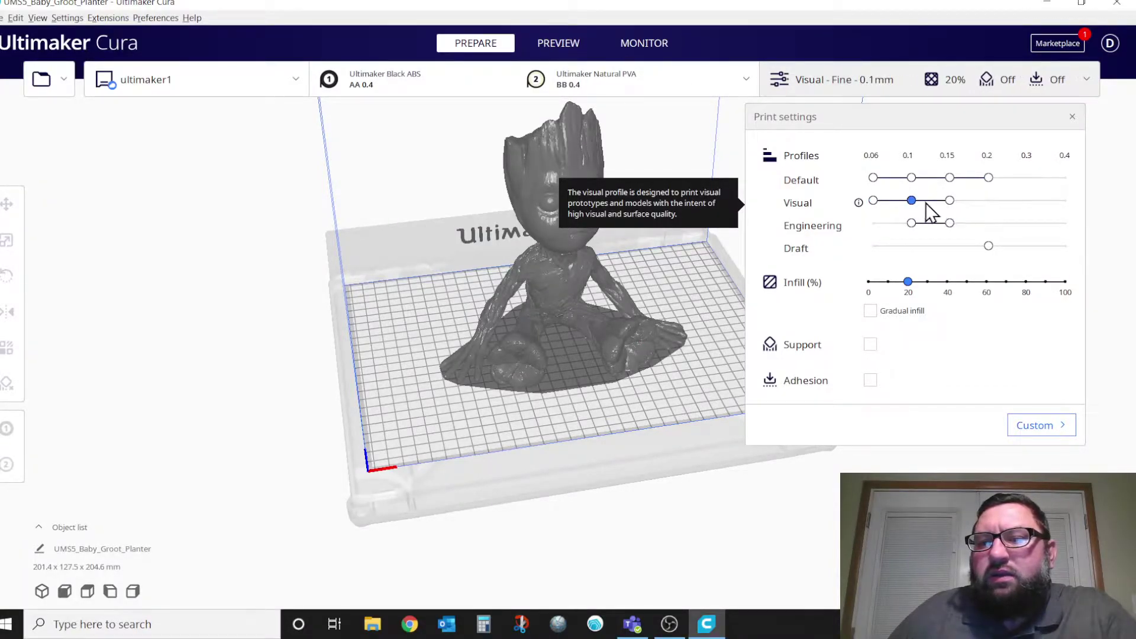
pyautogui.click(873, 201)
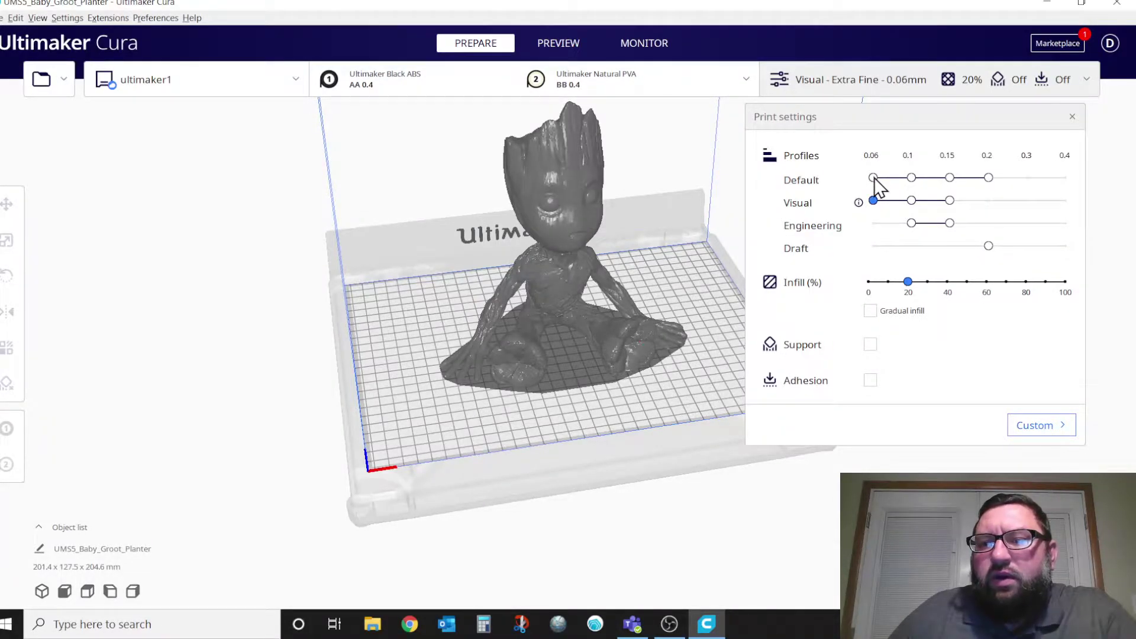
pyautogui.click(874, 178)
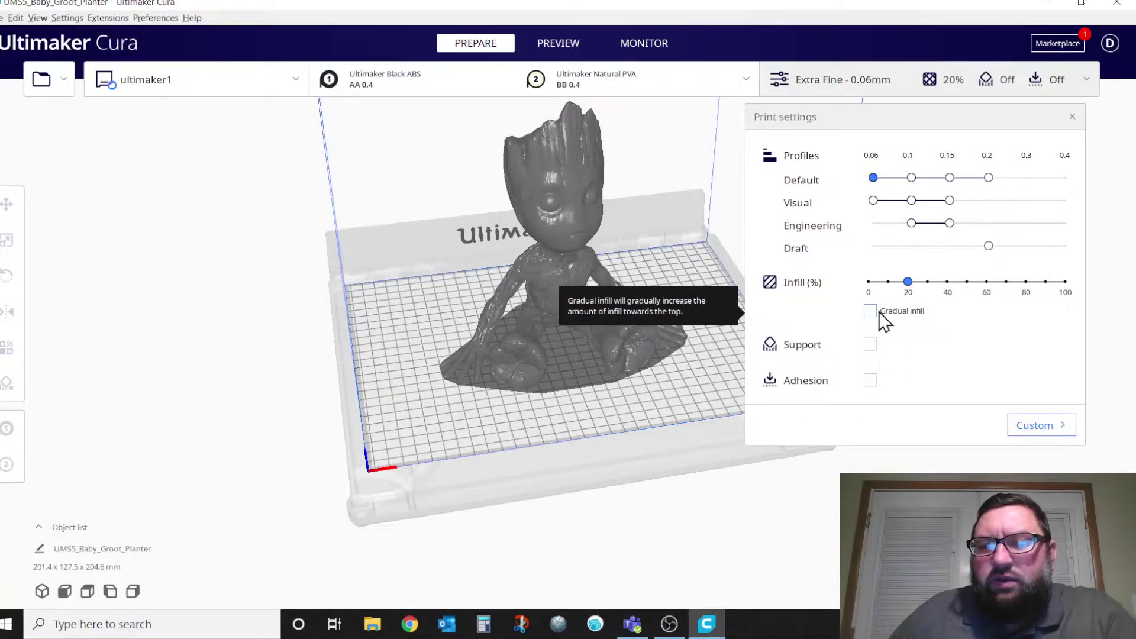
pyautogui.click(870, 345)
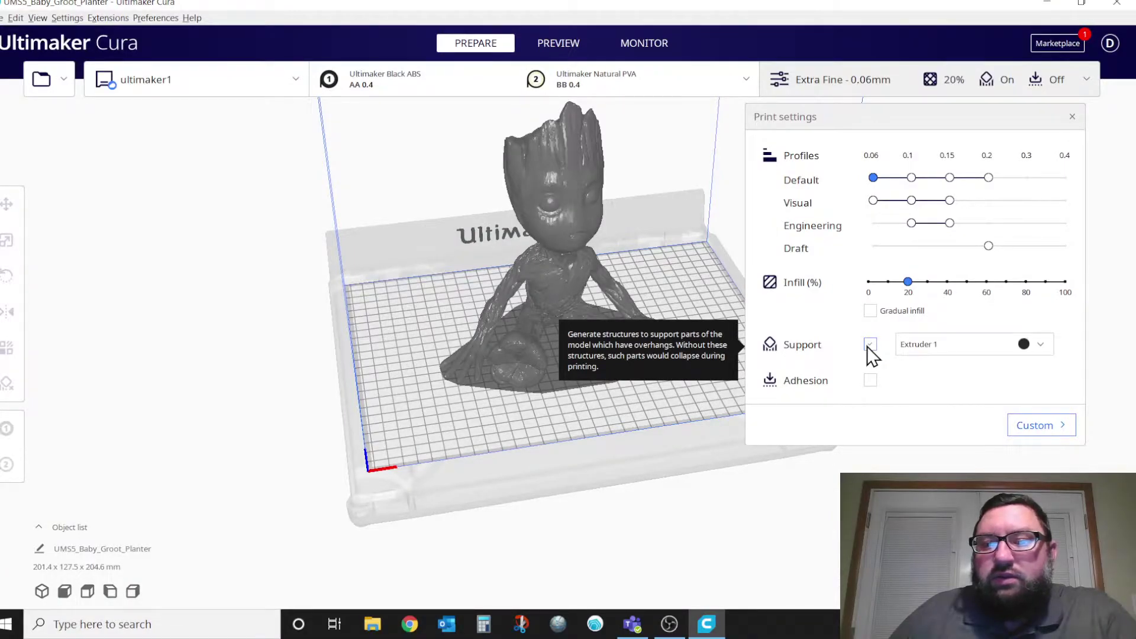
pyautogui.click(1043, 345)
pyautogui.click(1028, 386)
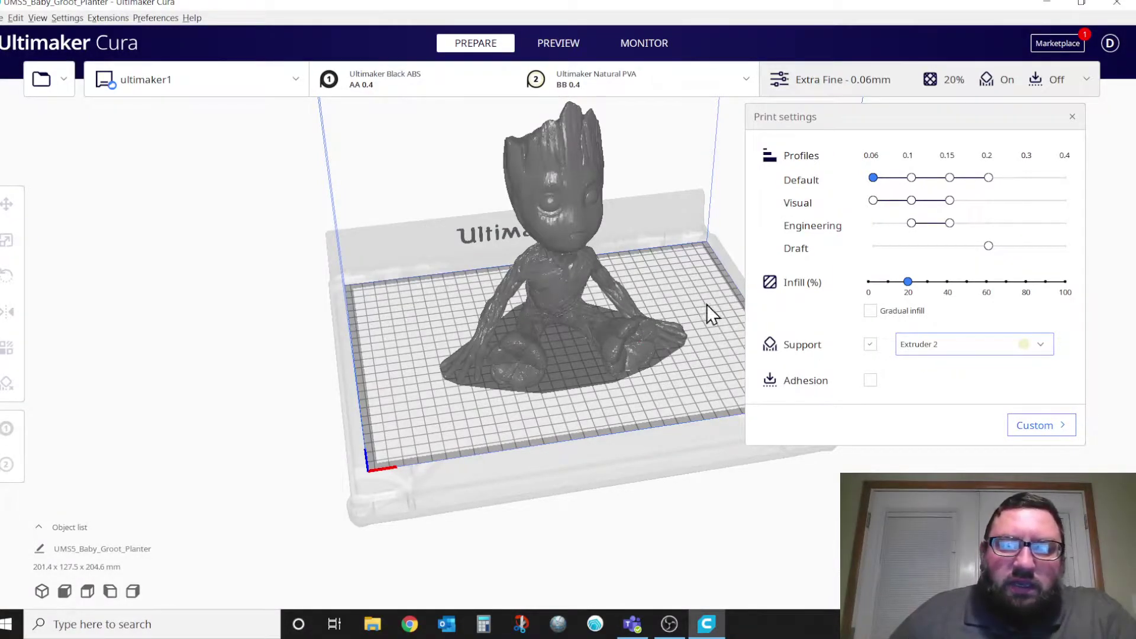
pyautogui.click(870, 344)
pyautogui.click(870, 345)
pyautogui.click(870, 346)
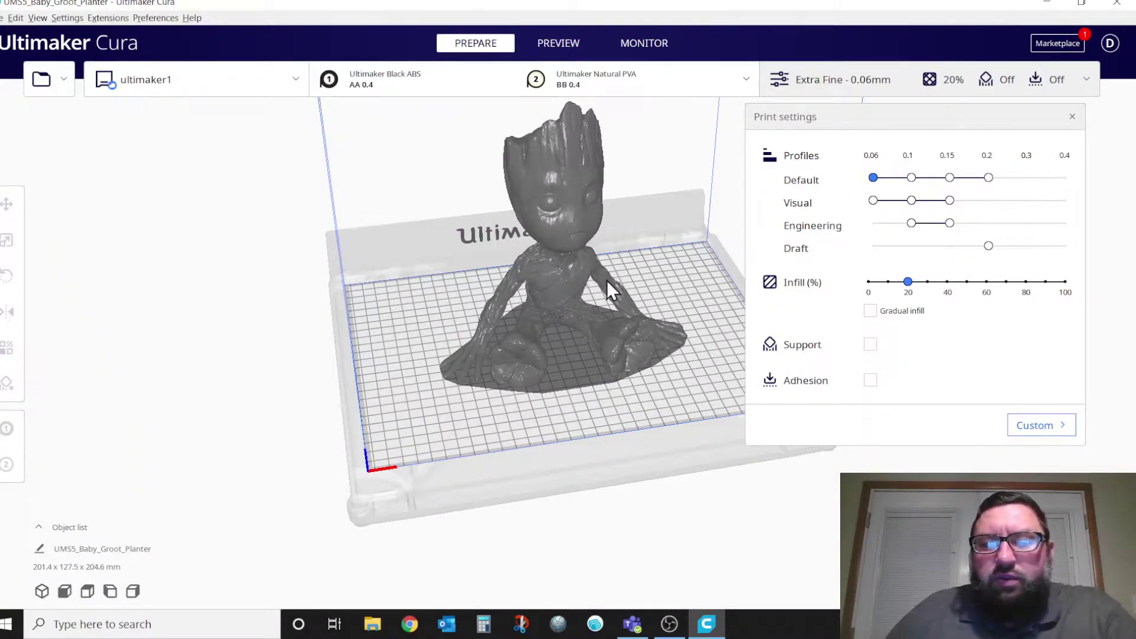
pyautogui.click(870, 379)
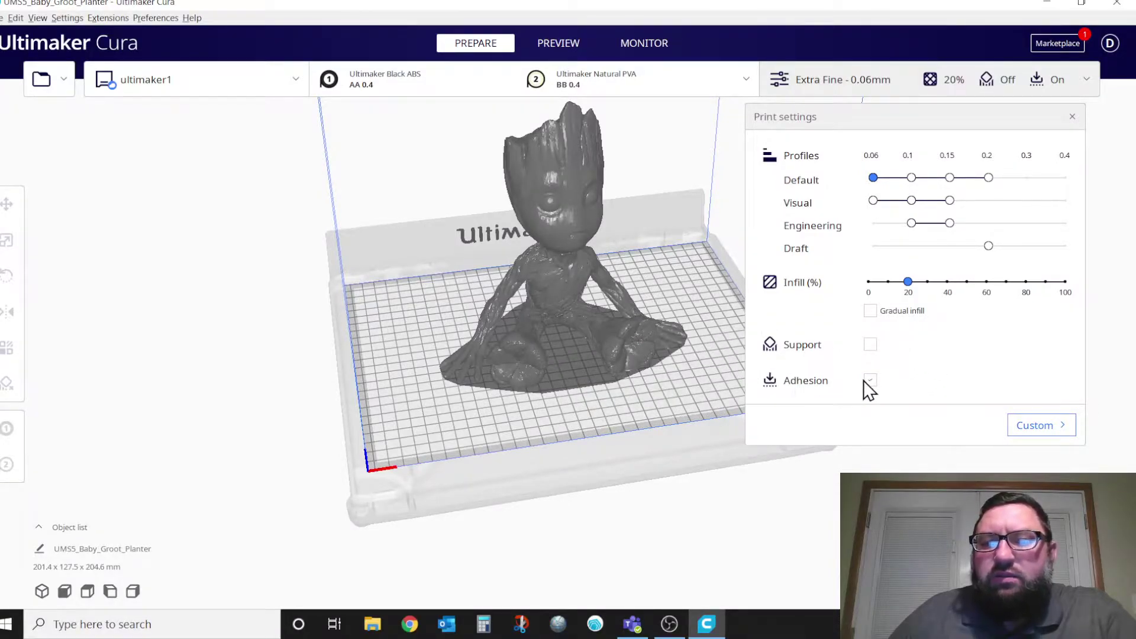
pyautogui.click(868, 381)
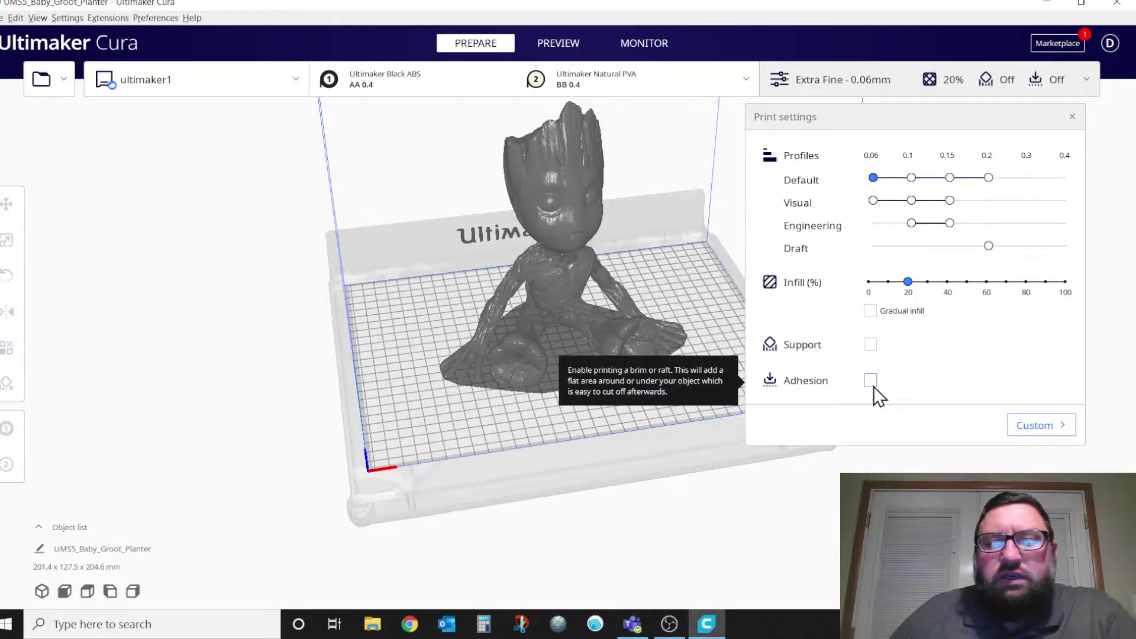
pyautogui.scroll(5, 681, 366)
pyautogui.scroll(-2, 681, 364)
# - Orbit to a low front view of Groot and switch to the Default Normal 0.15mm profile
pyautogui.moveTo(605, 464); pyautogui.dragTo(516, 392, button='right')
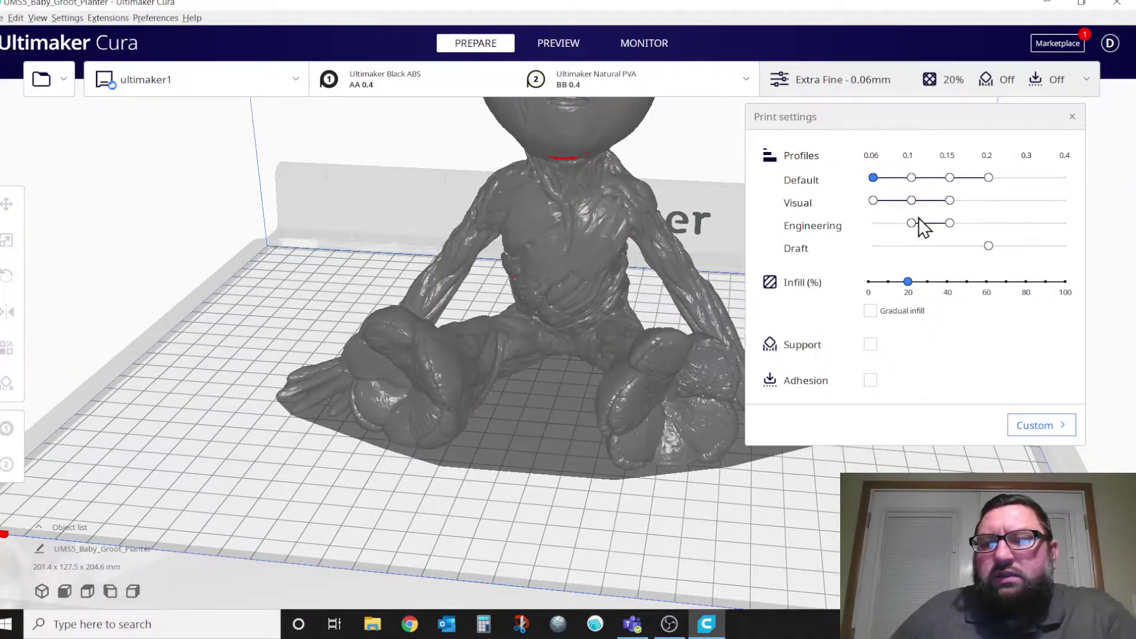
pyautogui.click(912, 178)
pyautogui.click(950, 179)
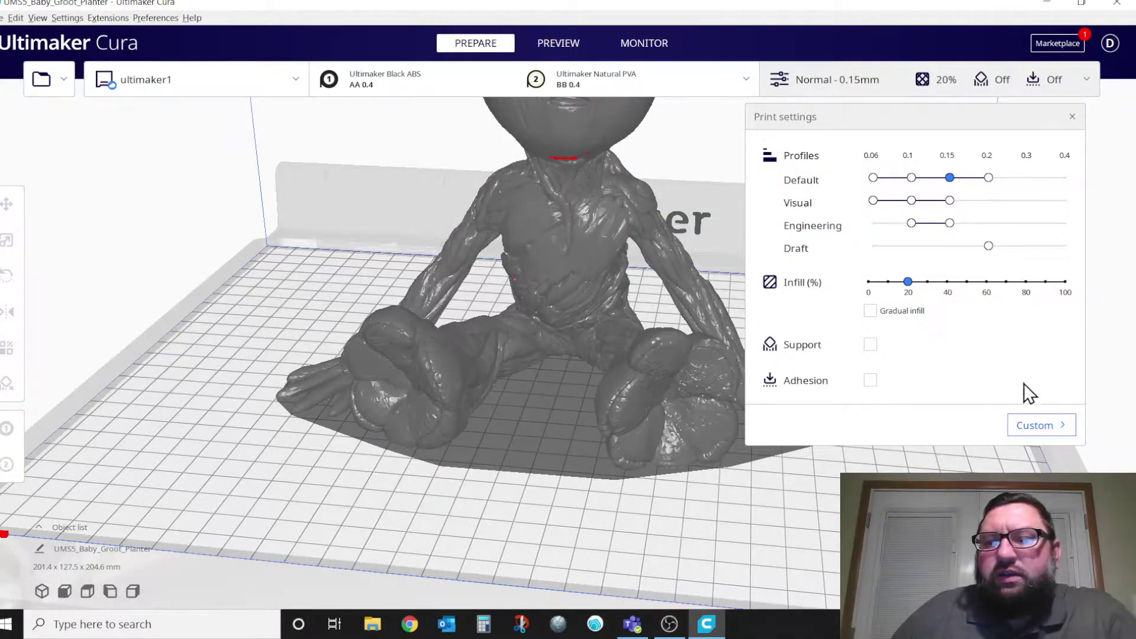
# - Show the Custom settings list in a taller panel and check the Walls and Quality values
pyautogui.click(1038, 421)
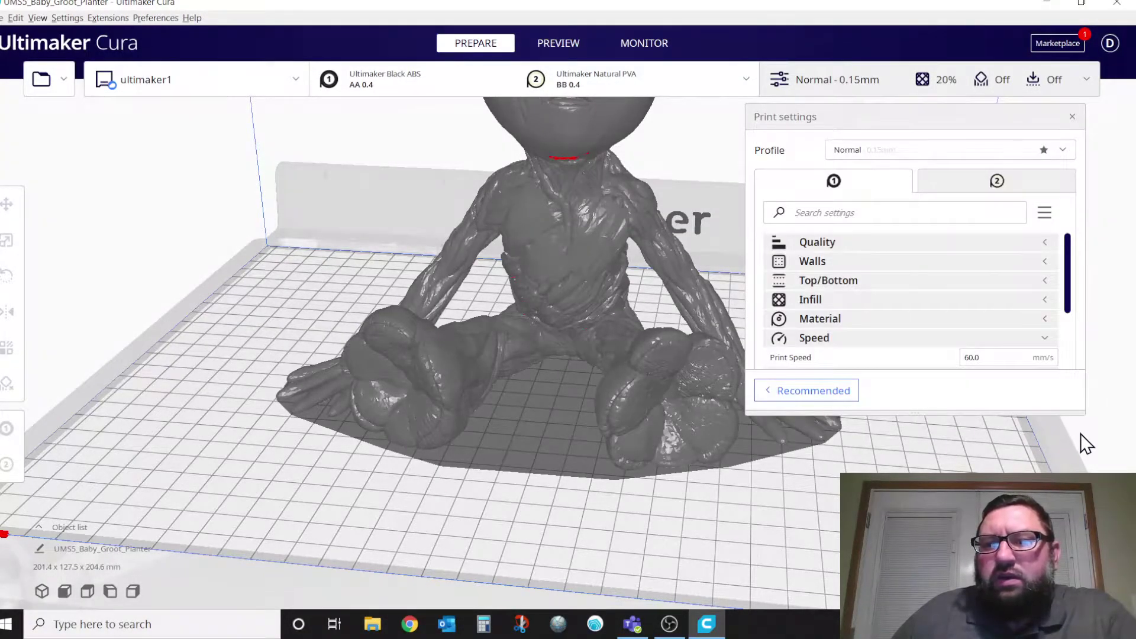
pyautogui.moveTo(945, 412); pyautogui.dragTo(945, 539)
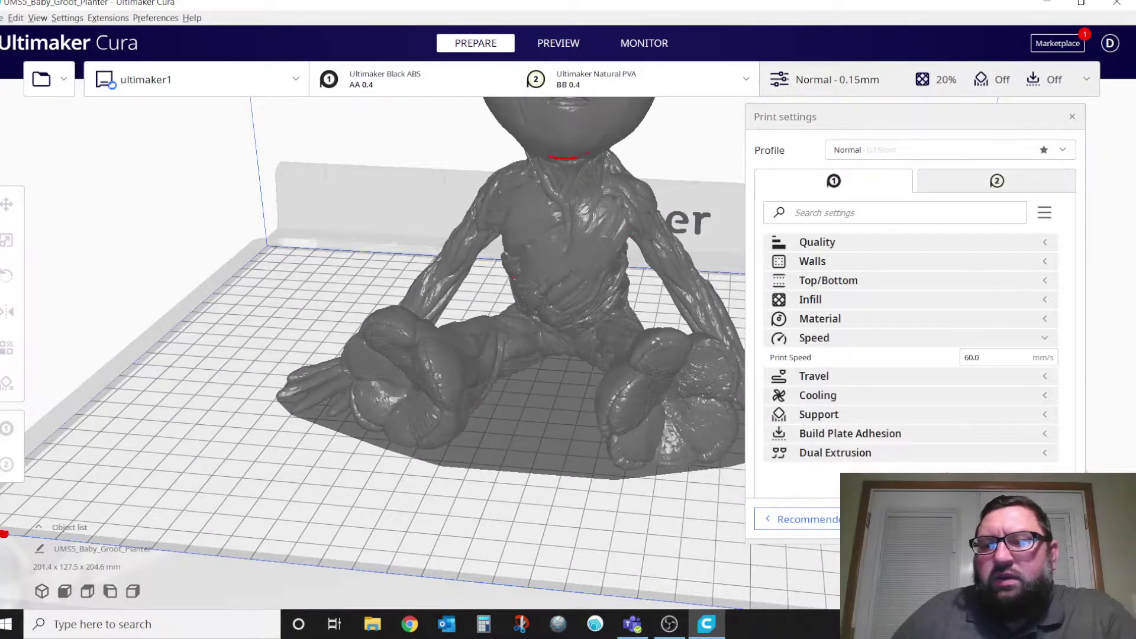
pyautogui.click(855, 267)
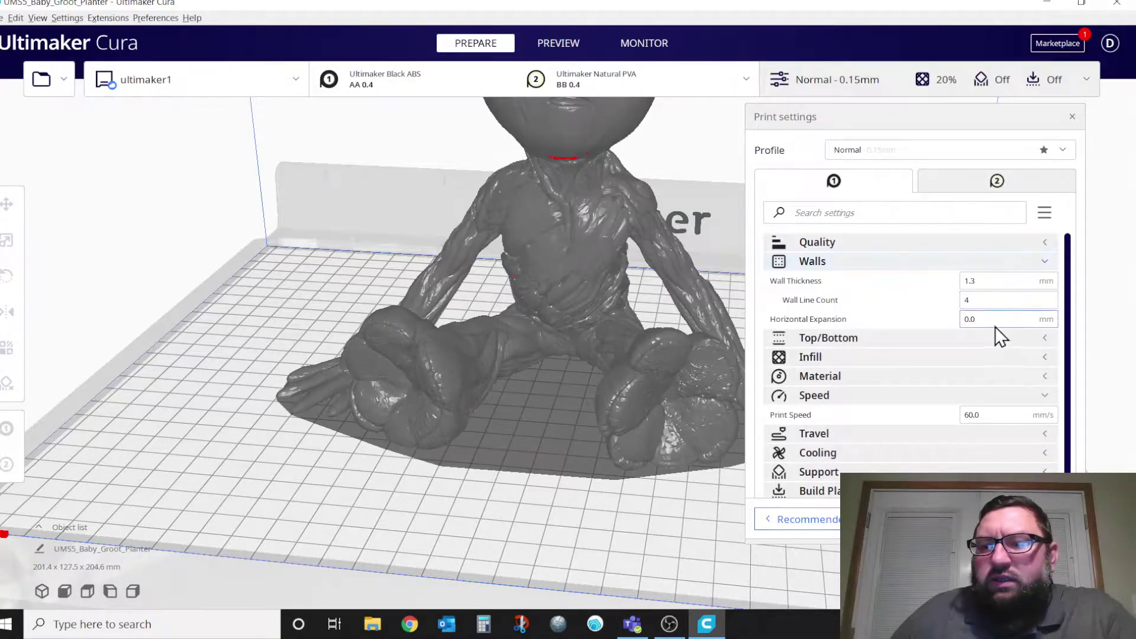
pyautogui.click(841, 262)
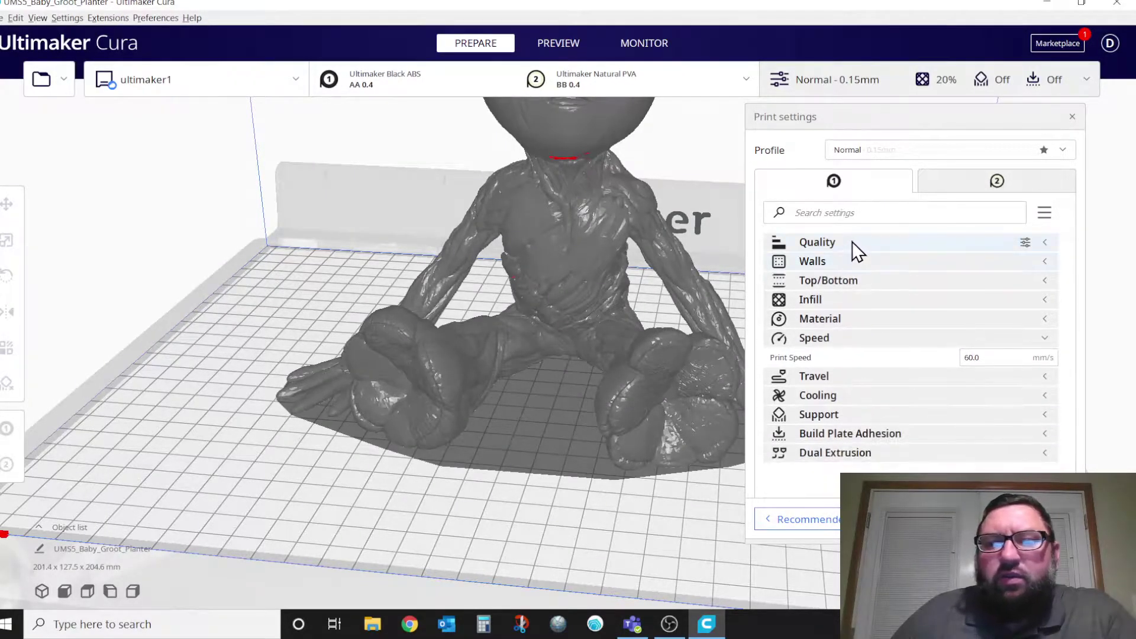
pyautogui.click(852, 241)
pyautogui.click(854, 242)
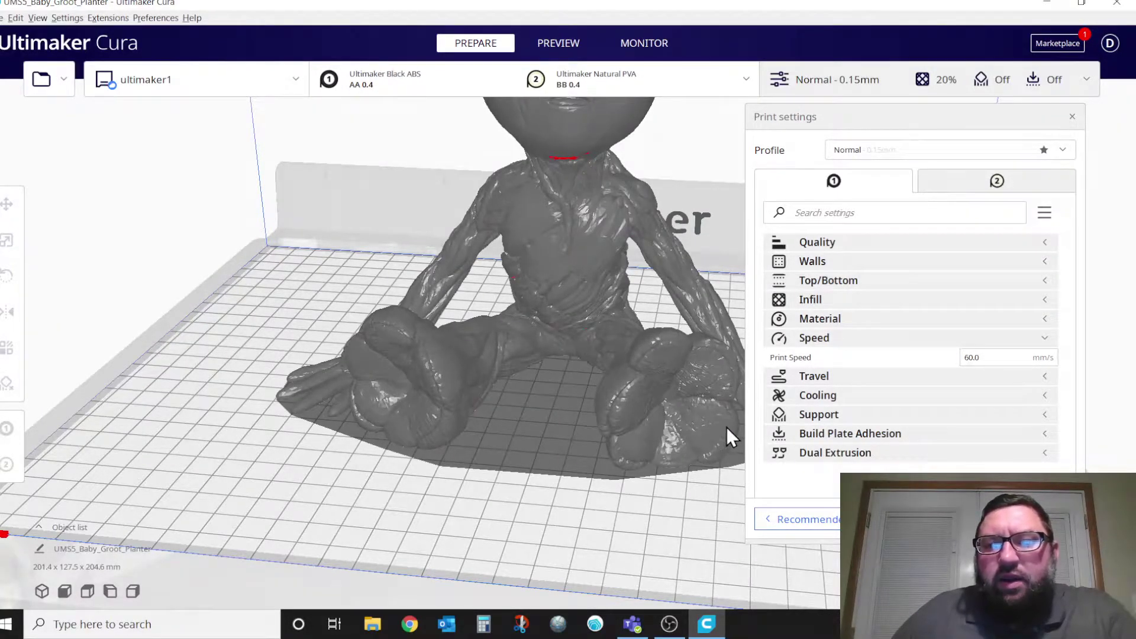
# - Back in Recommended settings, raise infill to 100% and close the print settings panel
pyautogui.click(831, 520)
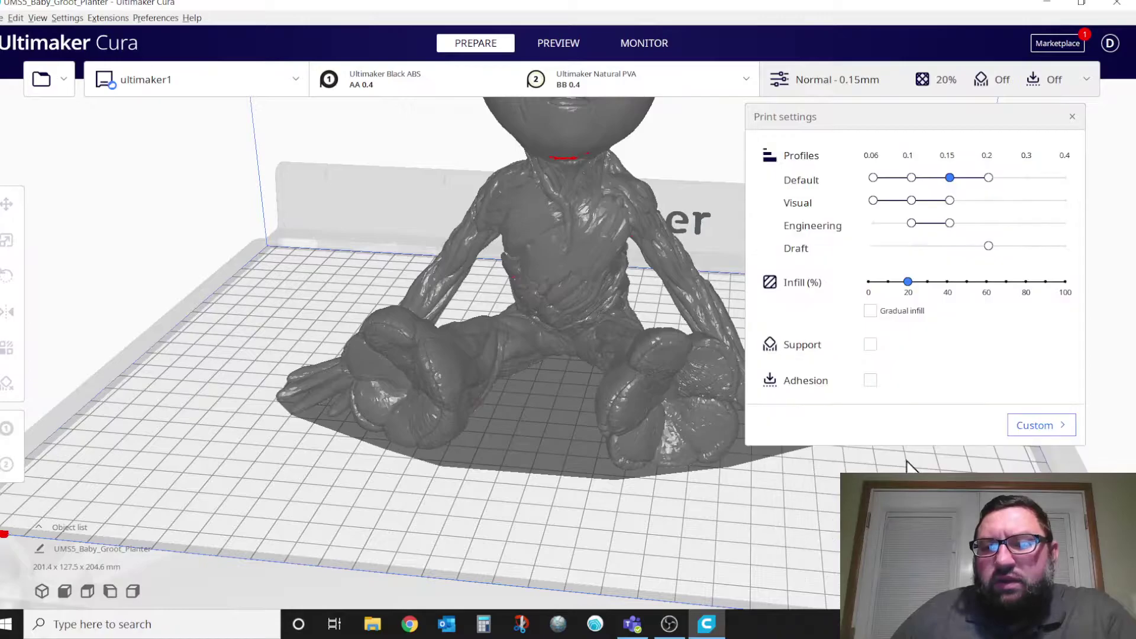
pyautogui.moveTo(912, 281); pyautogui.dragTo(1118, 296)
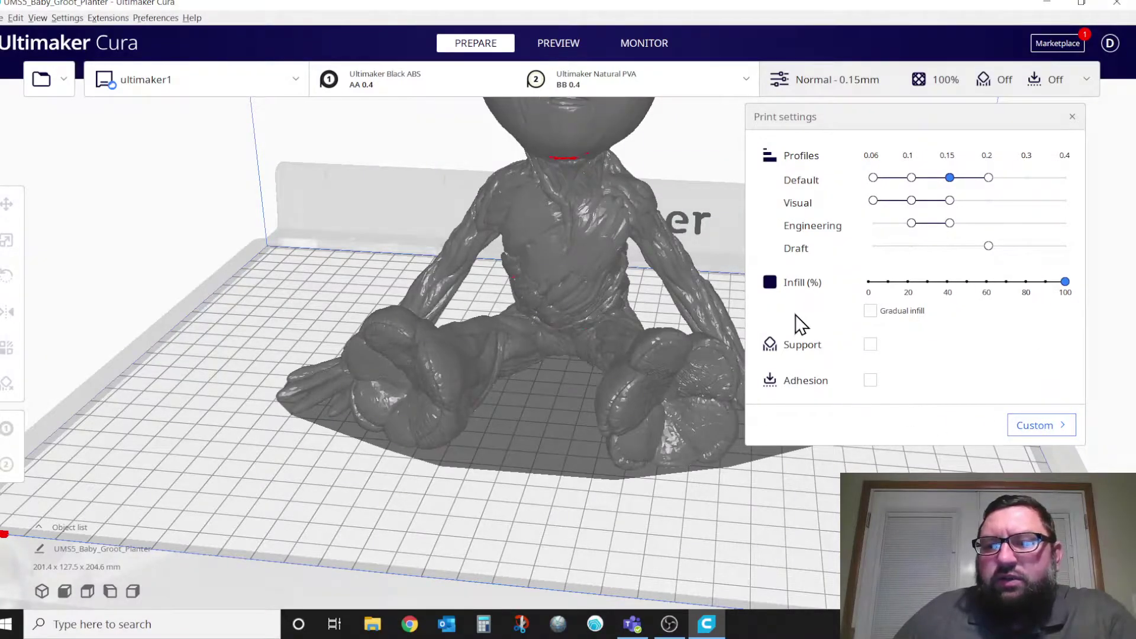
pyautogui.scroll(-5, 796, 325)
pyautogui.moveTo(527, 353); pyautogui.dragTo(594, 370, button='right')
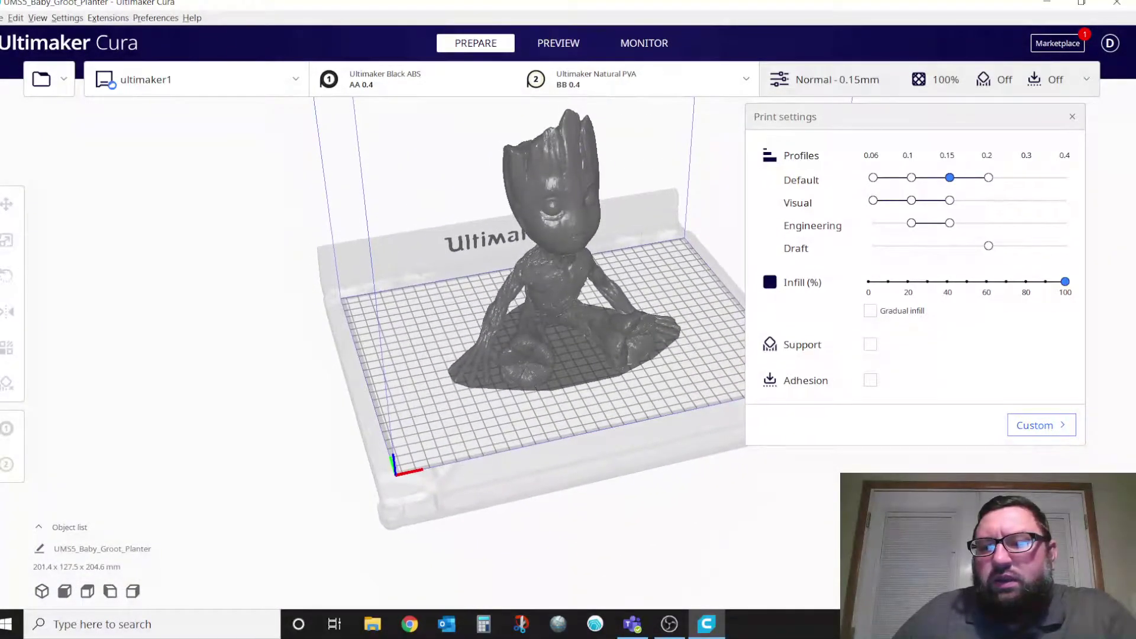
pyautogui.click(1072, 118)
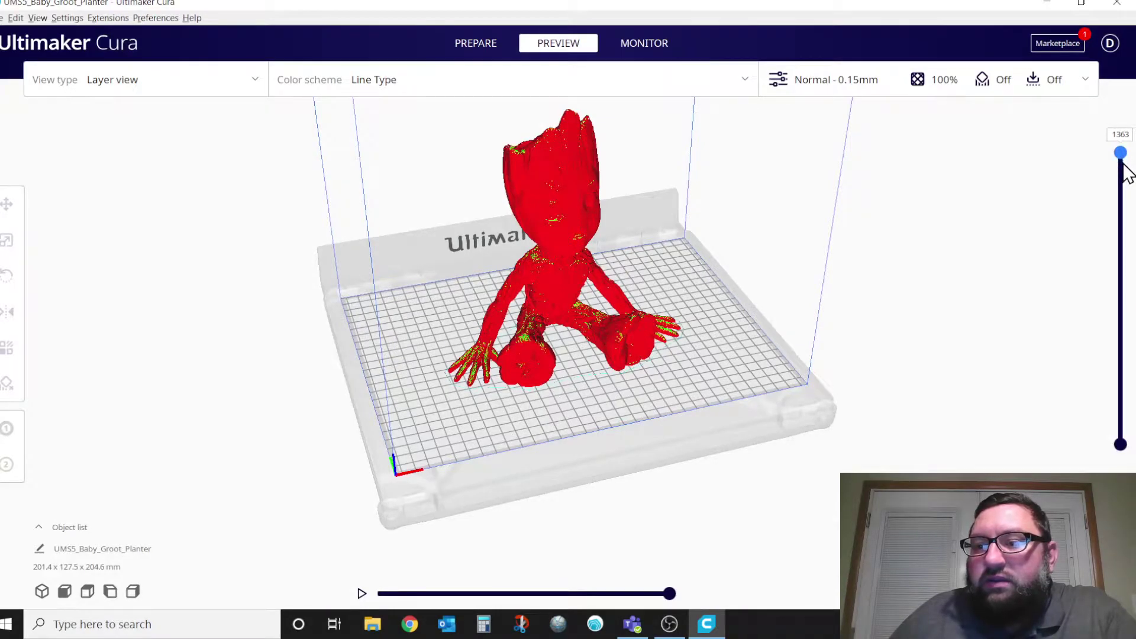
# - Limit the layer preview to layer 893, zoom and orbit to inspect the solid infill
pyautogui.moveTo(1124, 164); pyautogui.dragTo(1127, 275)
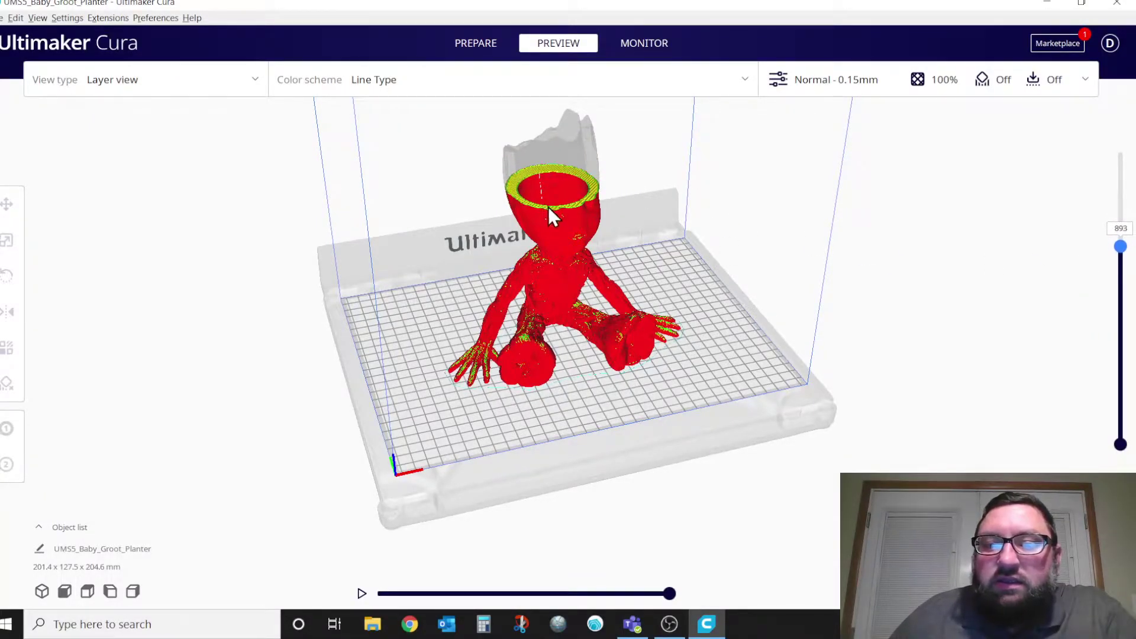
pyautogui.scroll(10, 553, 207)
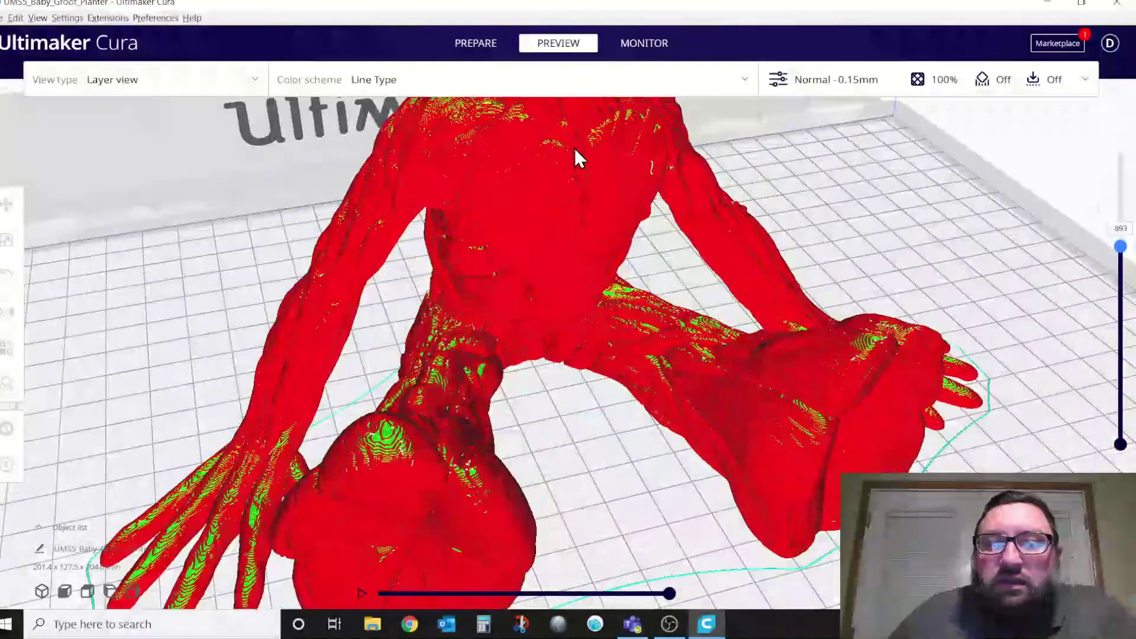
pyautogui.scroll(2, 580, 160)
pyautogui.moveTo(585, 168); pyautogui.dragTo(586, 174, button='right')
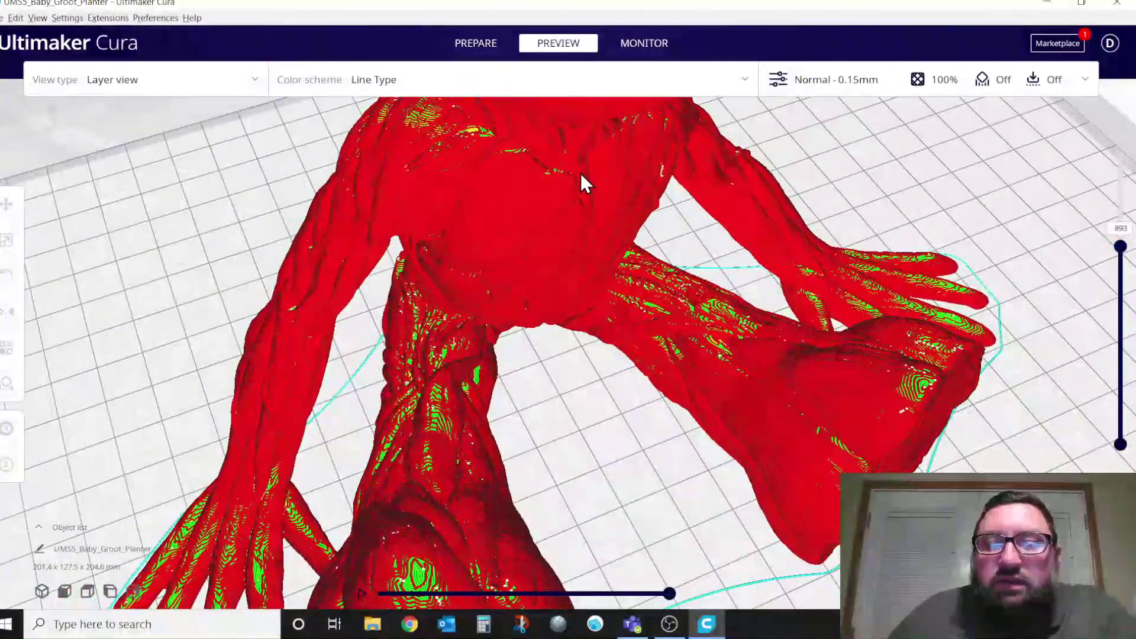
pyautogui.scroll(3, 580, 172)
pyautogui.scroll(-5, 580, 172)
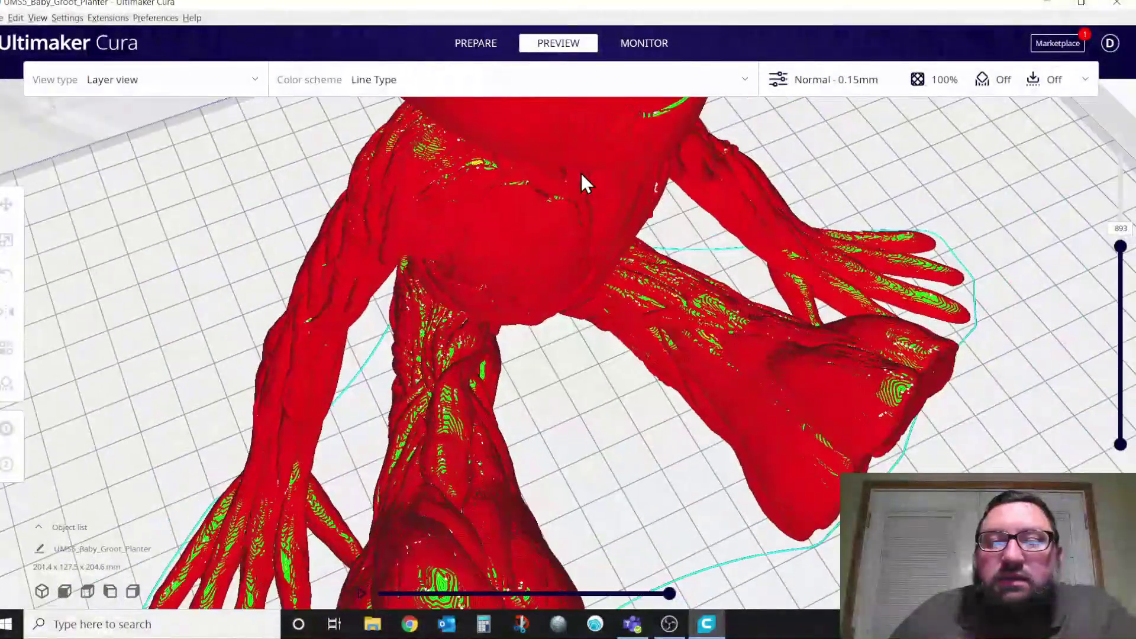
pyautogui.scroll(-8, 584, 158)
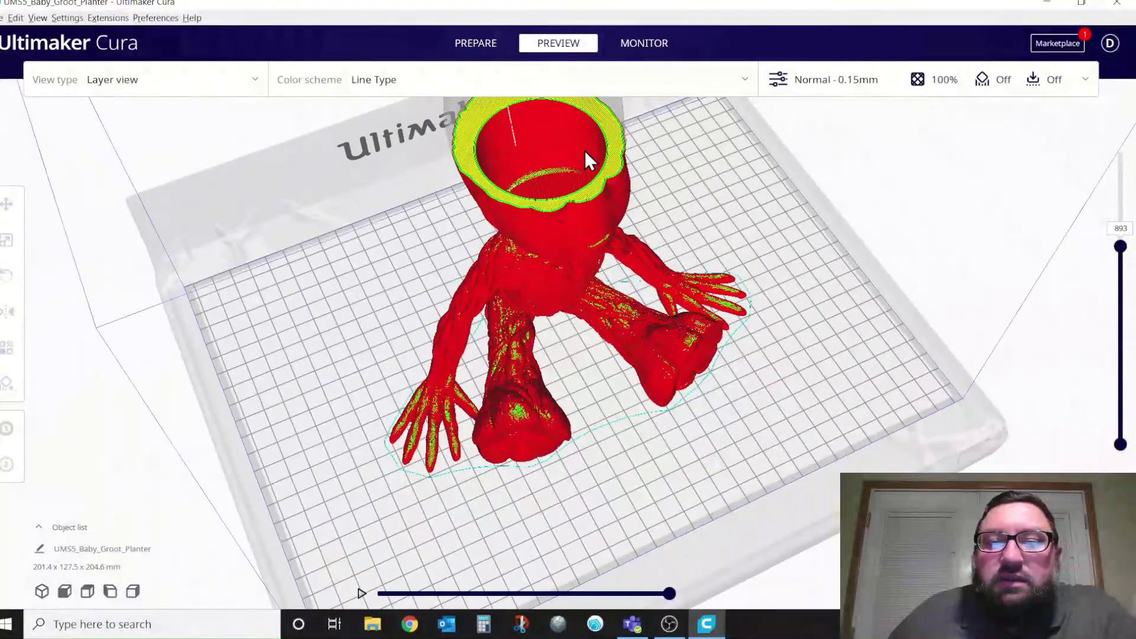
pyautogui.scroll(6, 619, 158)
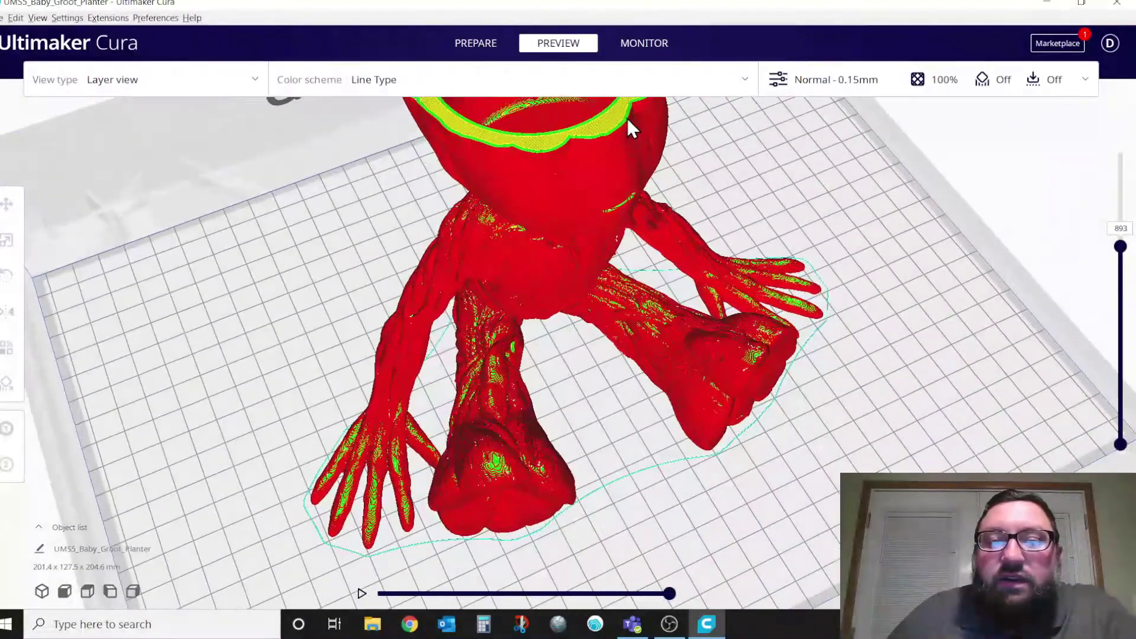
pyautogui.scroll(4, 581, 129)
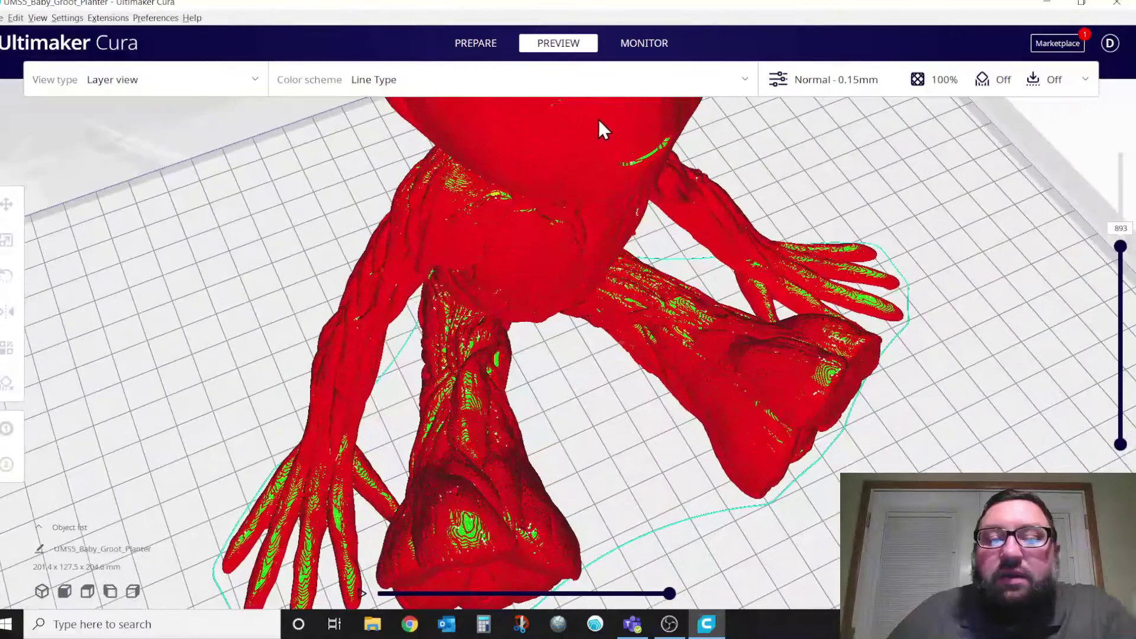
pyautogui.scroll(-6, 598, 118)
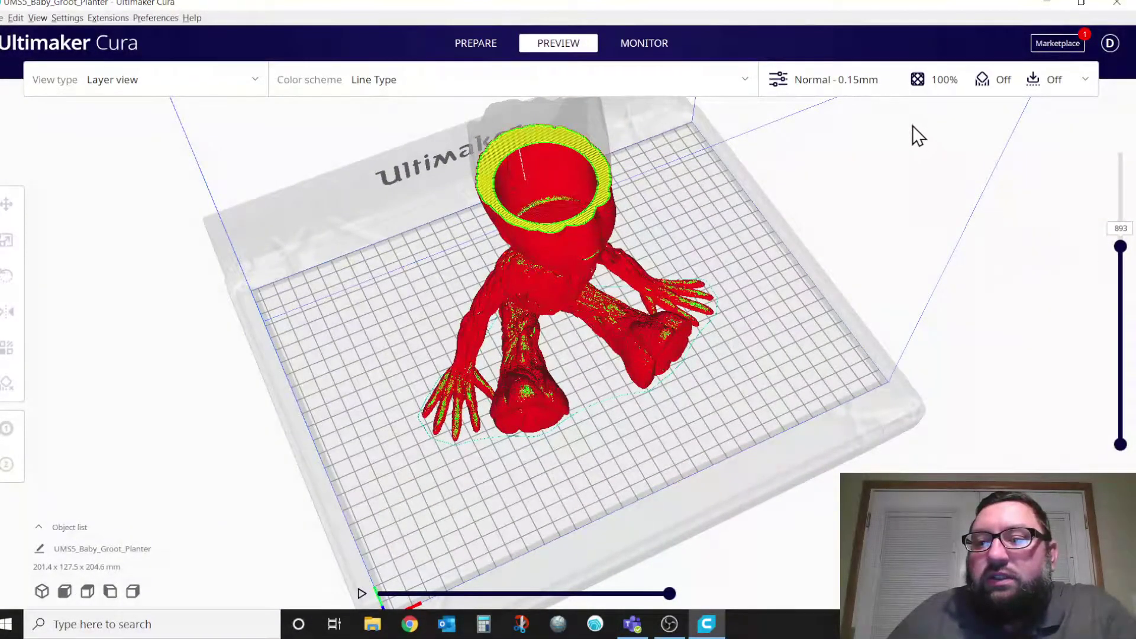
pyautogui.click(842, 89)
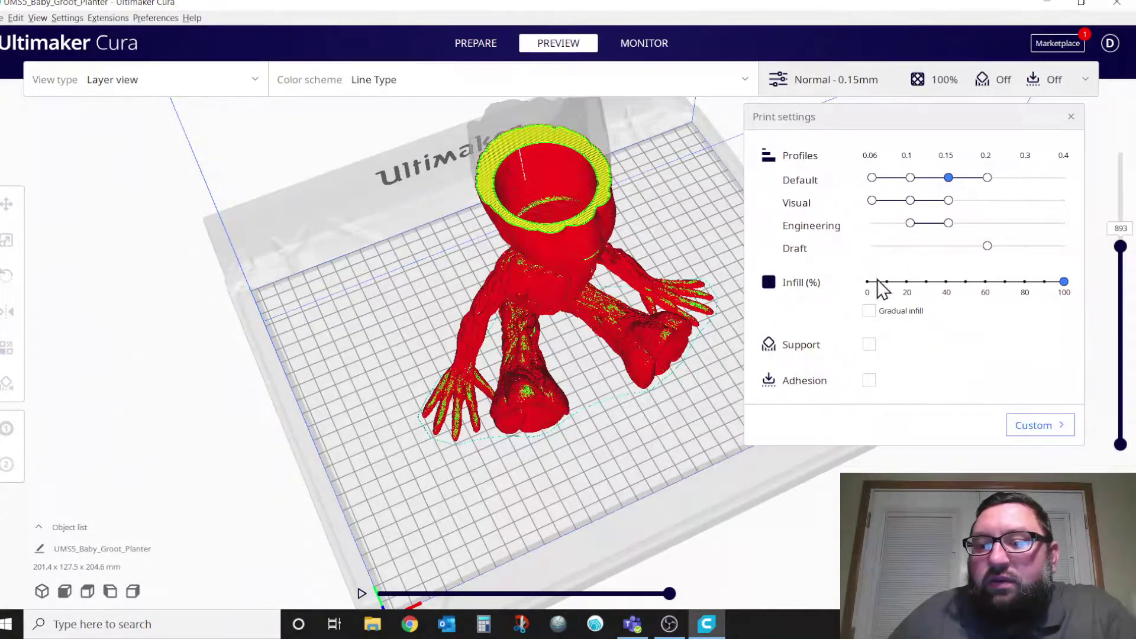
# - Set infill to 20%, dismiss the 'No layers to show' notice, and close print settings
pyautogui.click(906, 282)
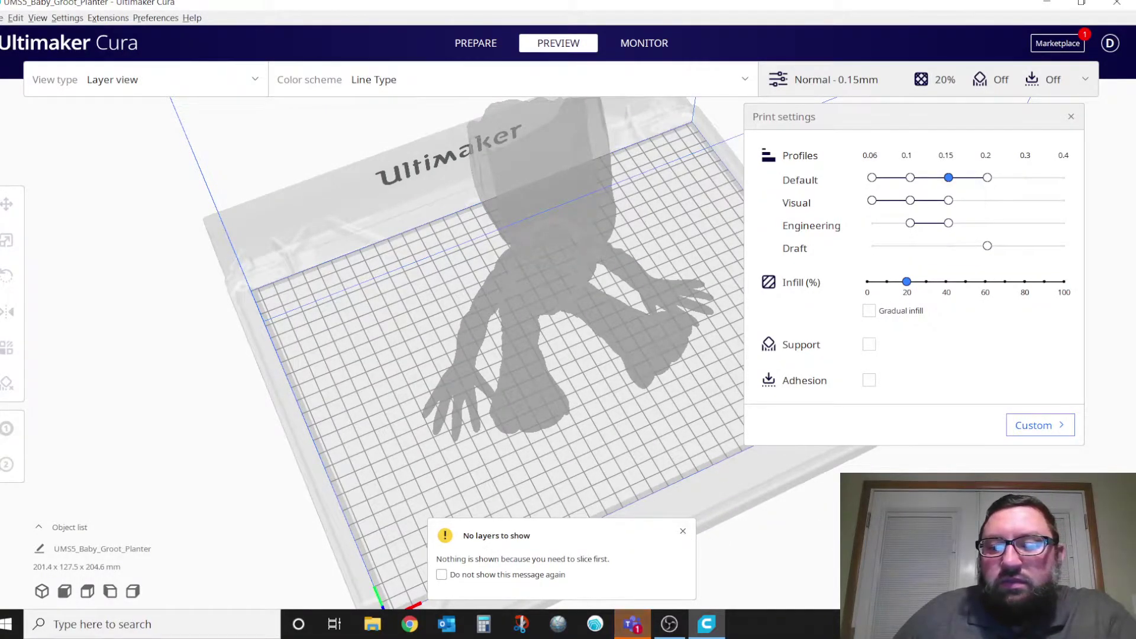
pyautogui.click(684, 531)
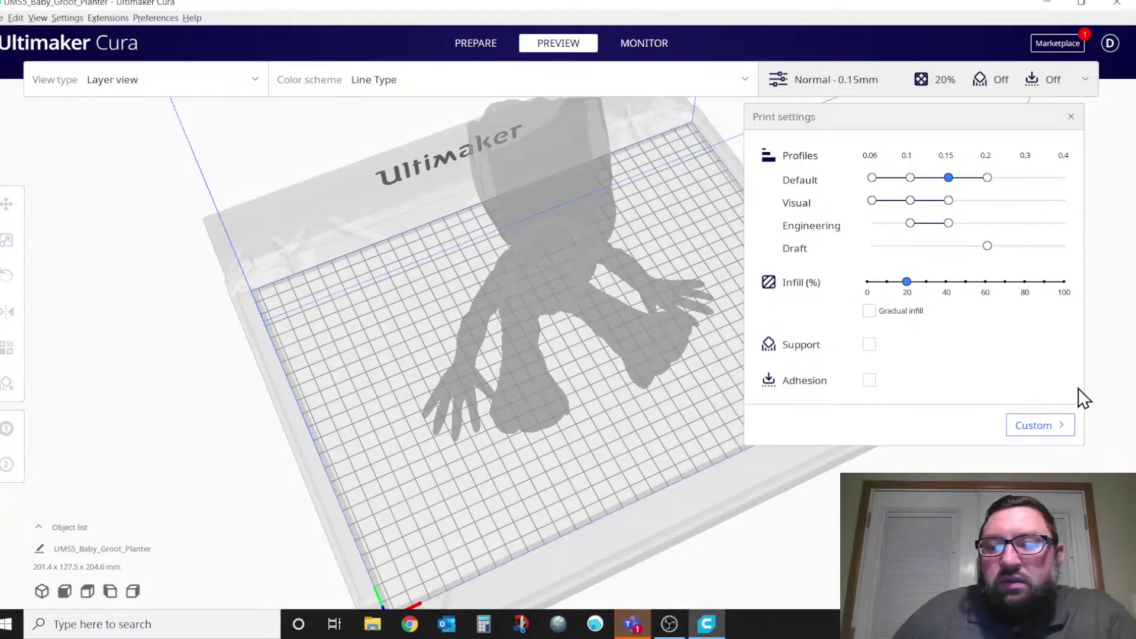
pyautogui.click(1072, 117)
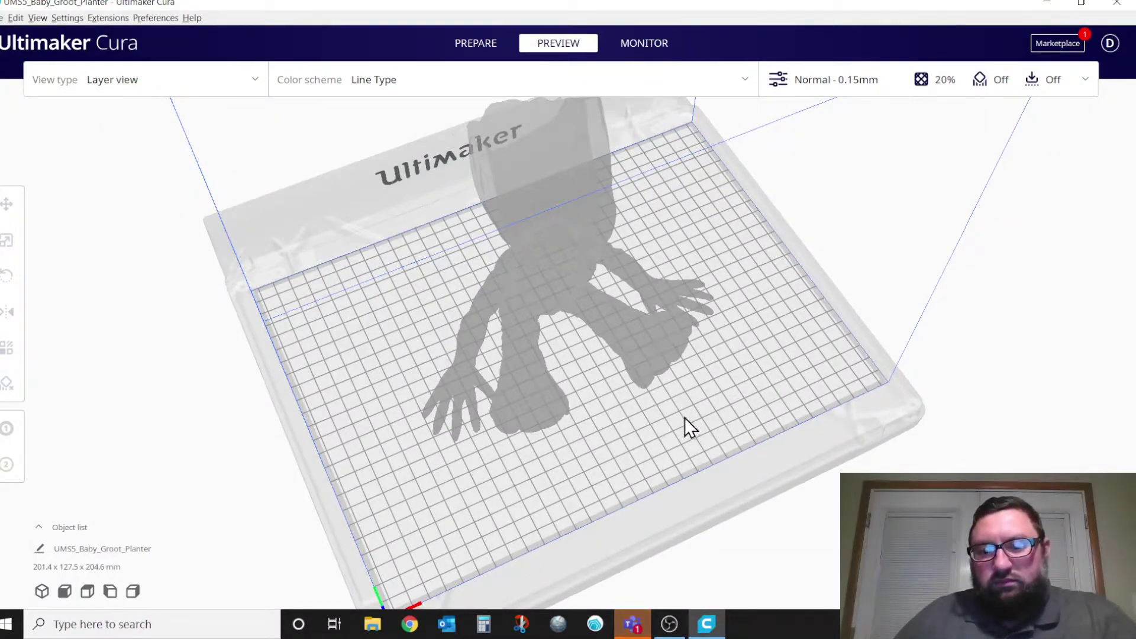
# - Zoom and orbit to look down into the pot and inspect the rim's walls and triangular infill
pyautogui.scroll(-5, 680, 420)
pyautogui.moveTo(627, 408); pyautogui.dragTo(545, 197, button='right')
pyautogui.scroll(-4, 627, 400)
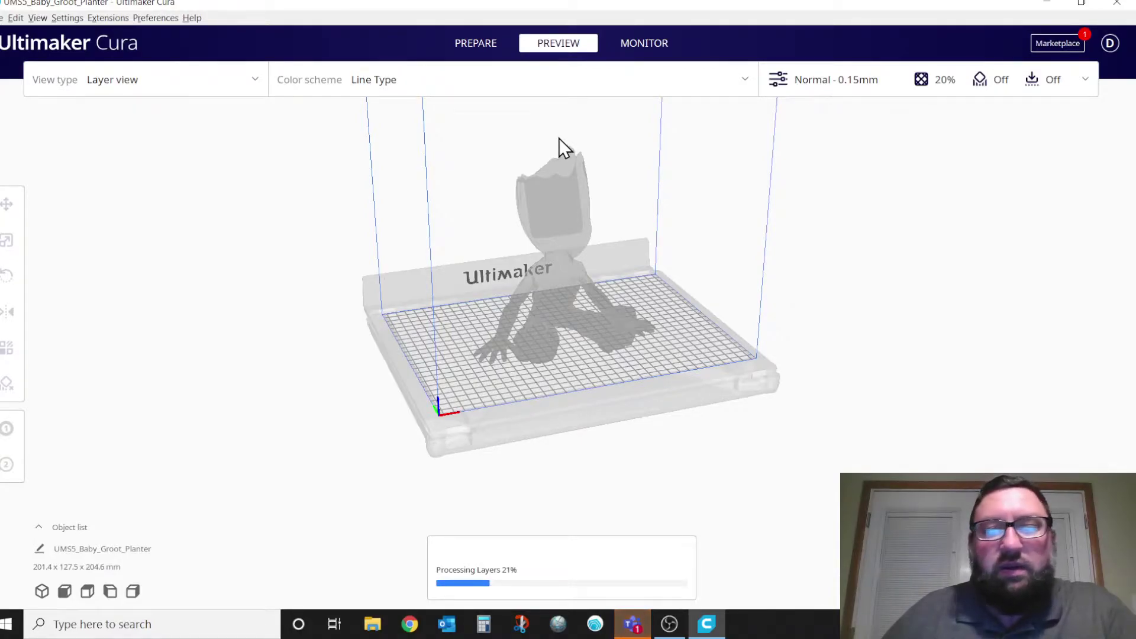
pyautogui.scroll(2, 803, 328)
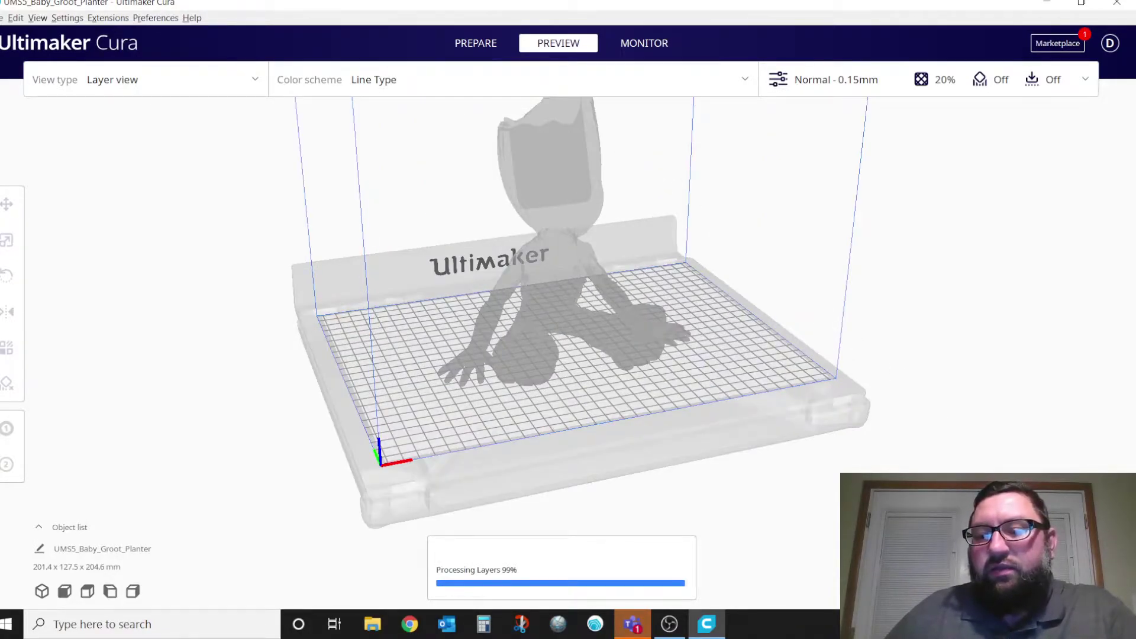
pyautogui.scroll(-3, 690, 364)
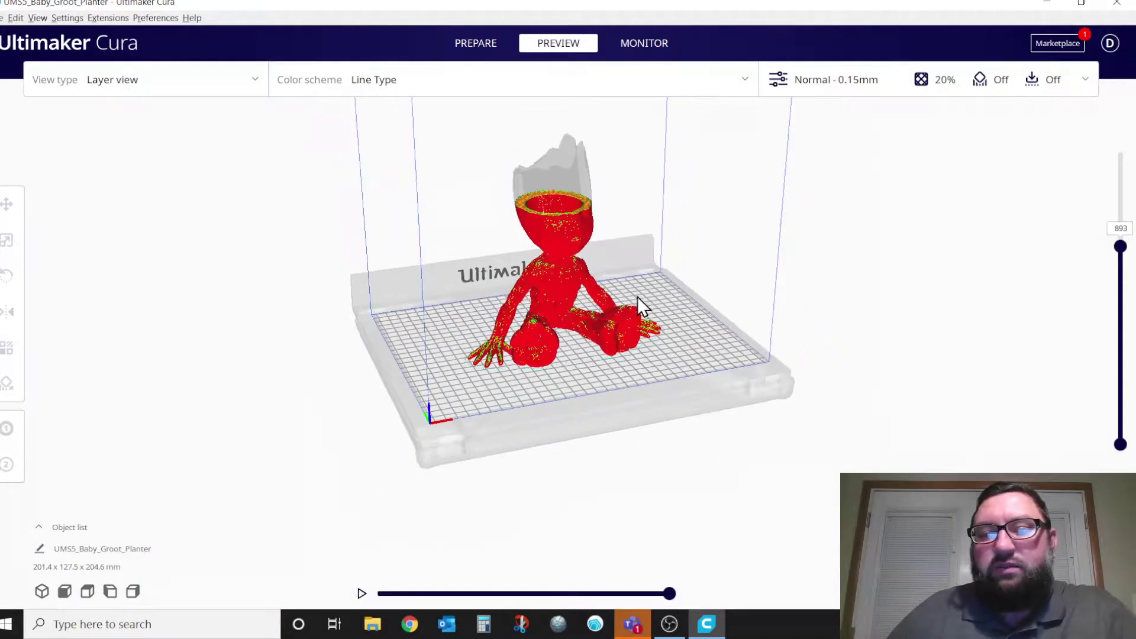
pyautogui.scroll(4, 568, 175)
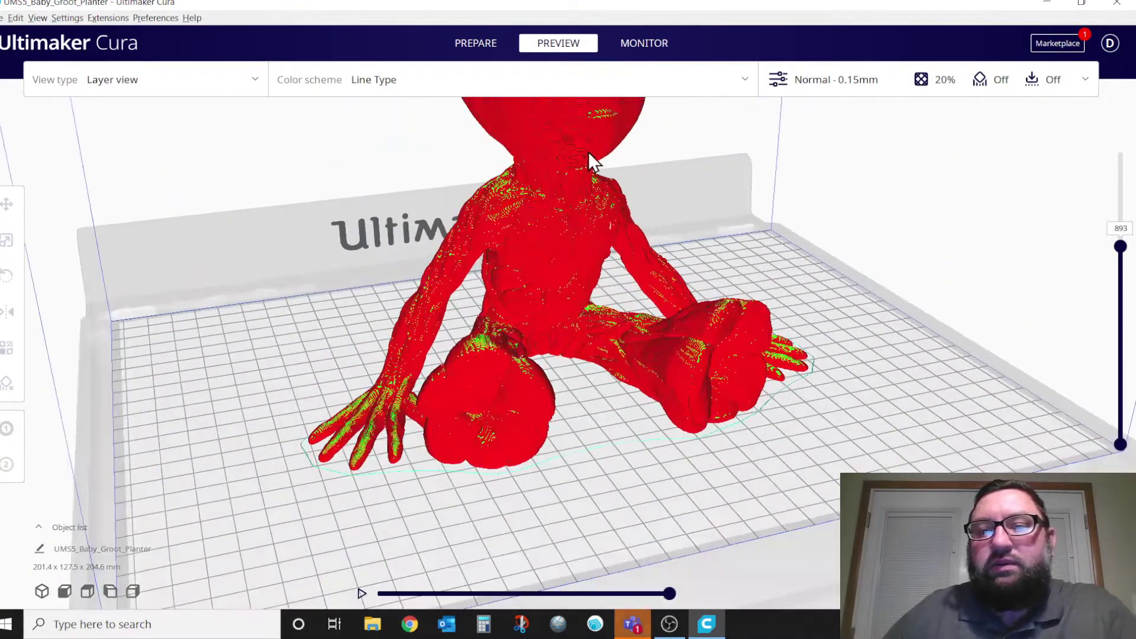
pyautogui.scroll(-2, 594, 155)
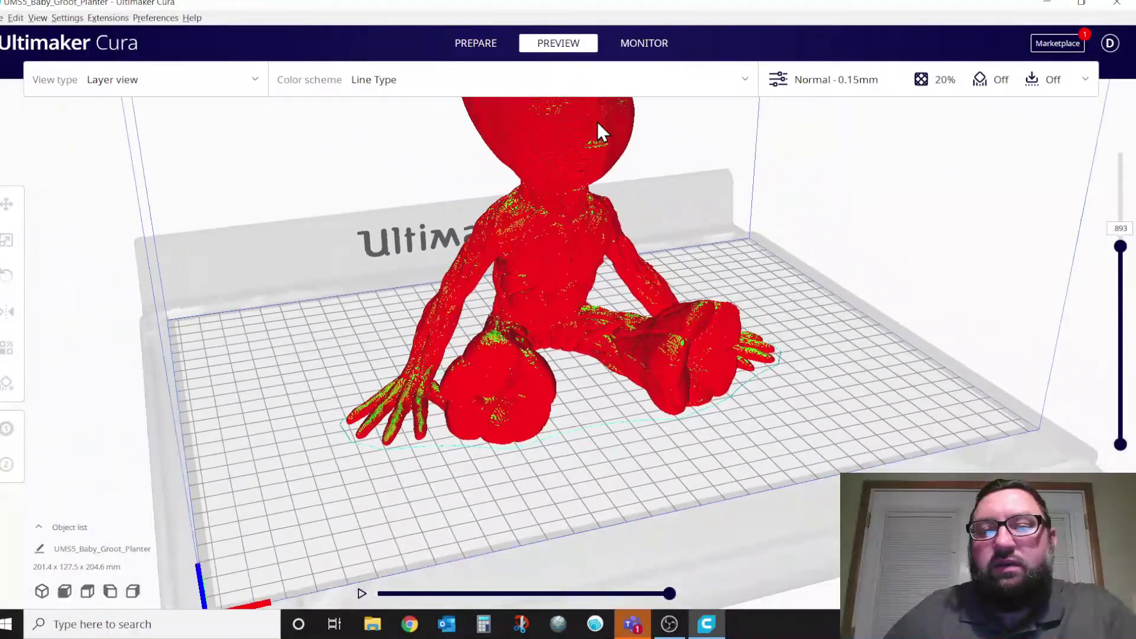
pyautogui.moveTo(597, 123); pyautogui.dragTo(607, 200, button='right')
pyautogui.scroll(5, 674, 167)
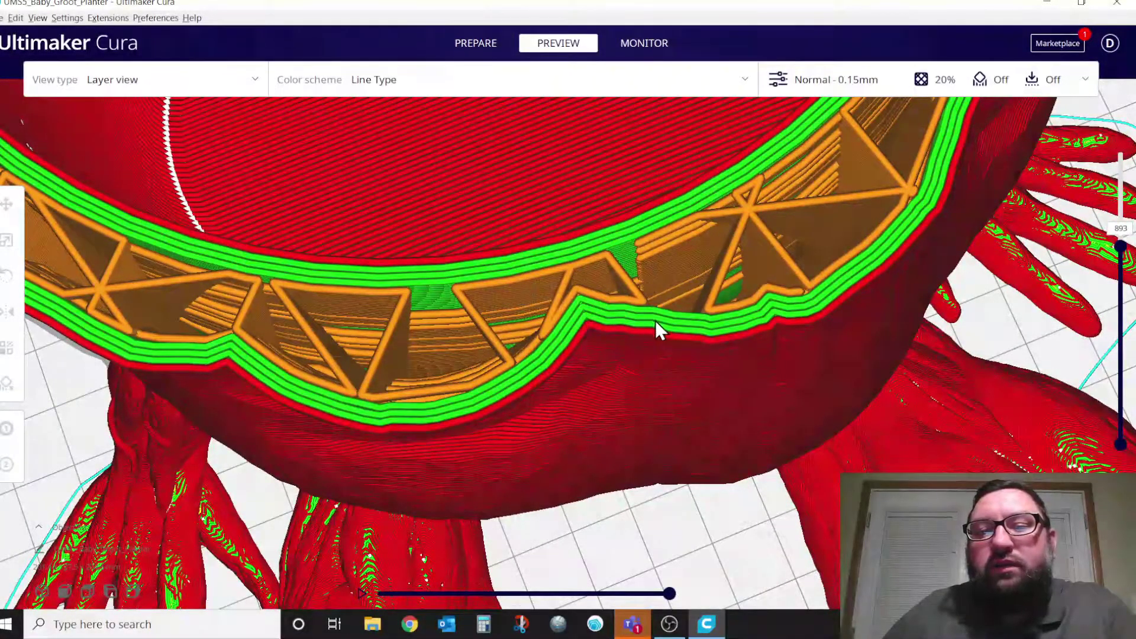
# - Open the Custom print settings and briefly expand the Walls and Material sections
pyautogui.click(862, 85)
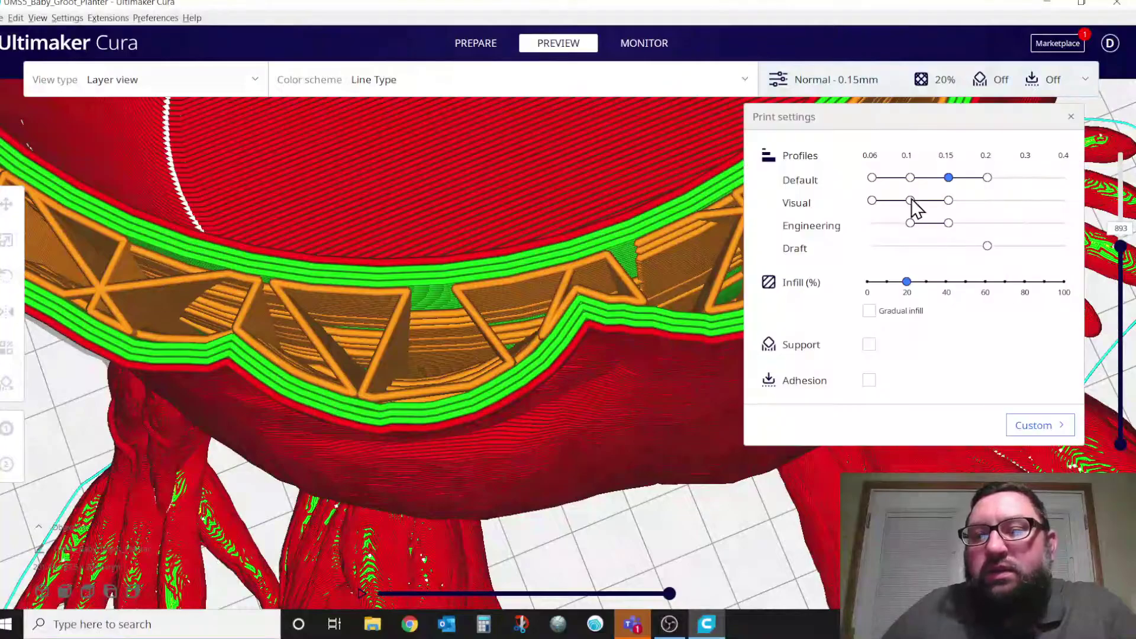
pyautogui.click(1057, 426)
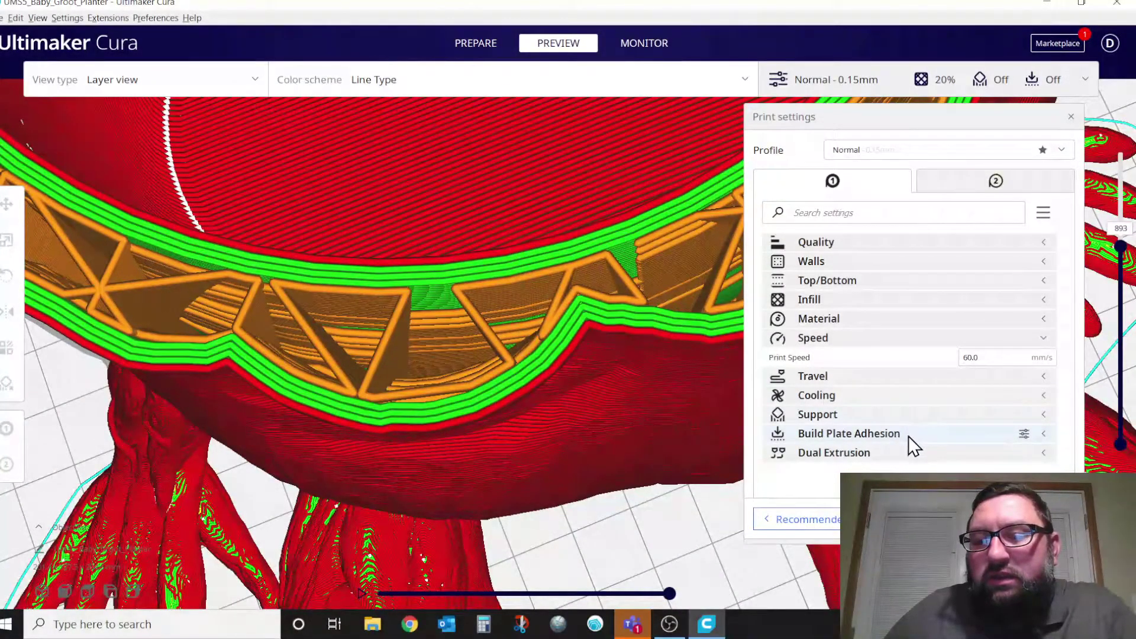
pyautogui.click(829, 261)
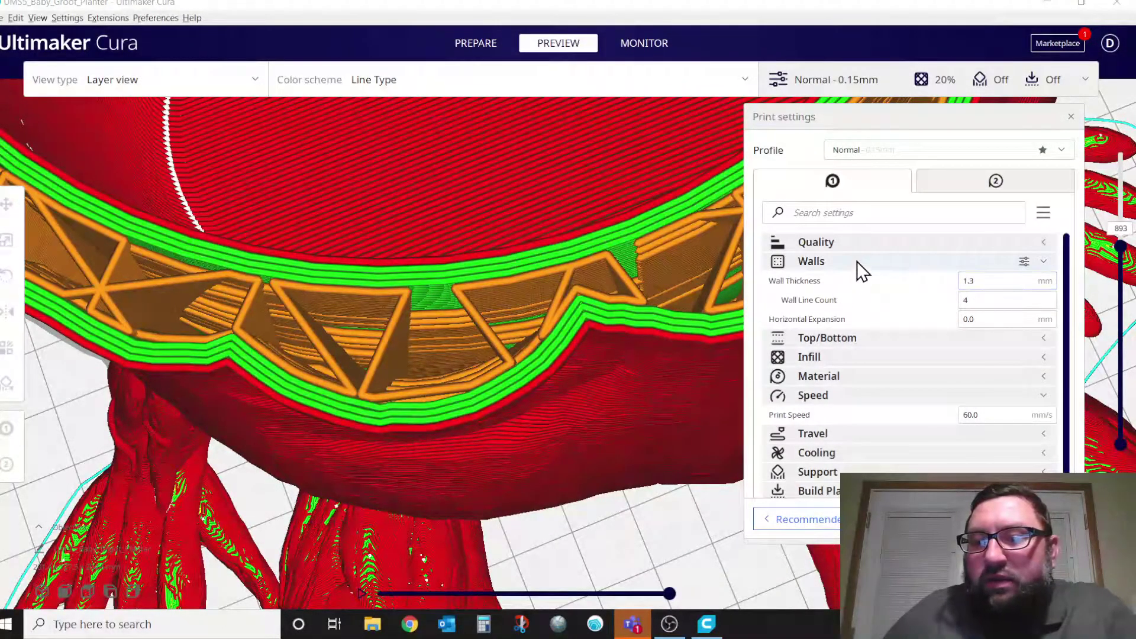
pyautogui.click(1042, 261)
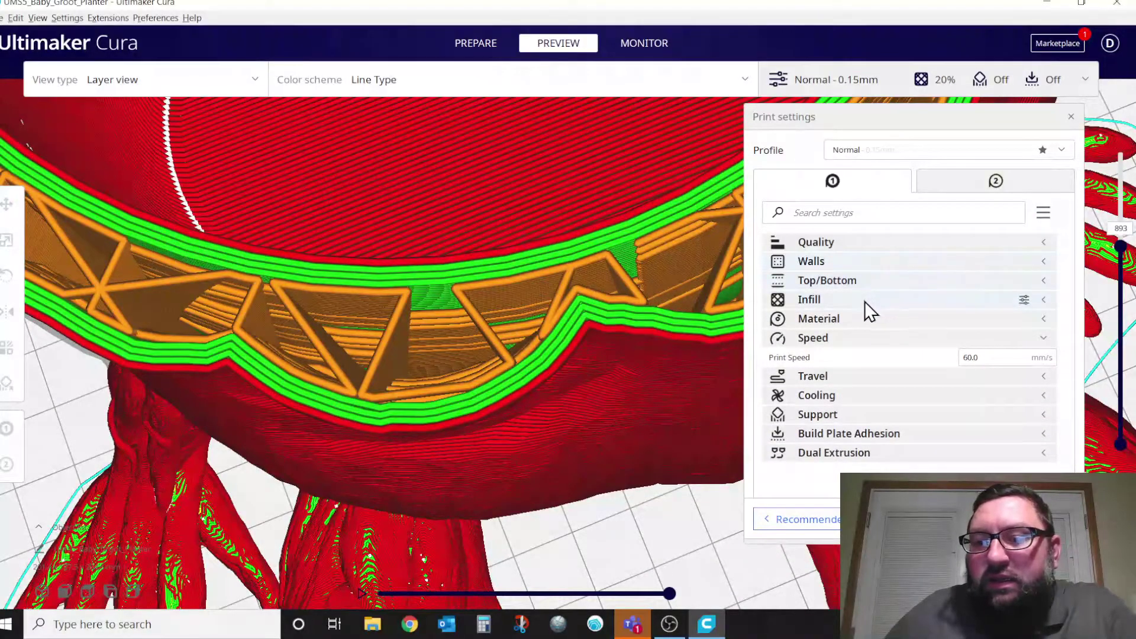
pyautogui.click(847, 317)
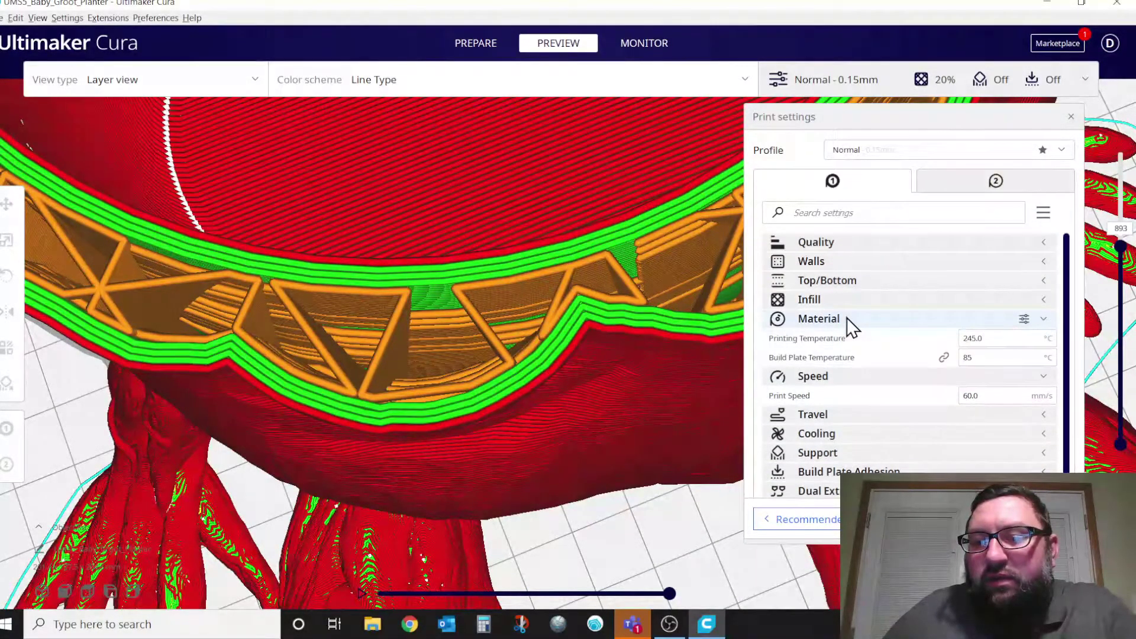
pyautogui.click(941, 322)
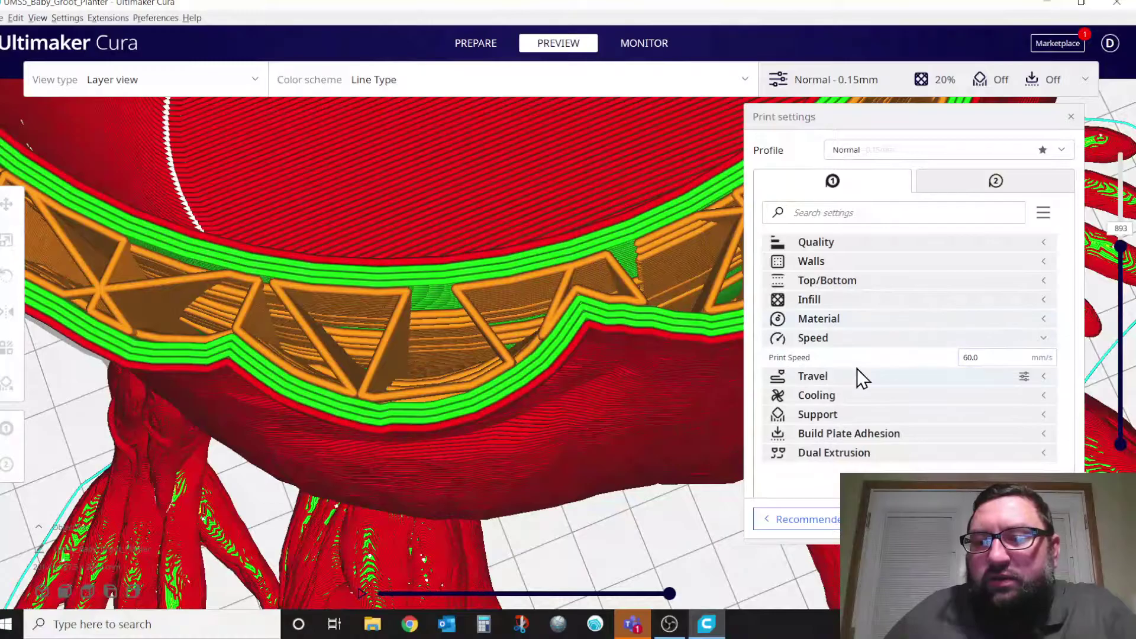
# - Return to the Prepare stage and expand Build Plate Adhesion, showing the Skirt adhesion type
pyautogui.scroll(-10, 614, 415)
pyautogui.scroll(-8, 605, 421)
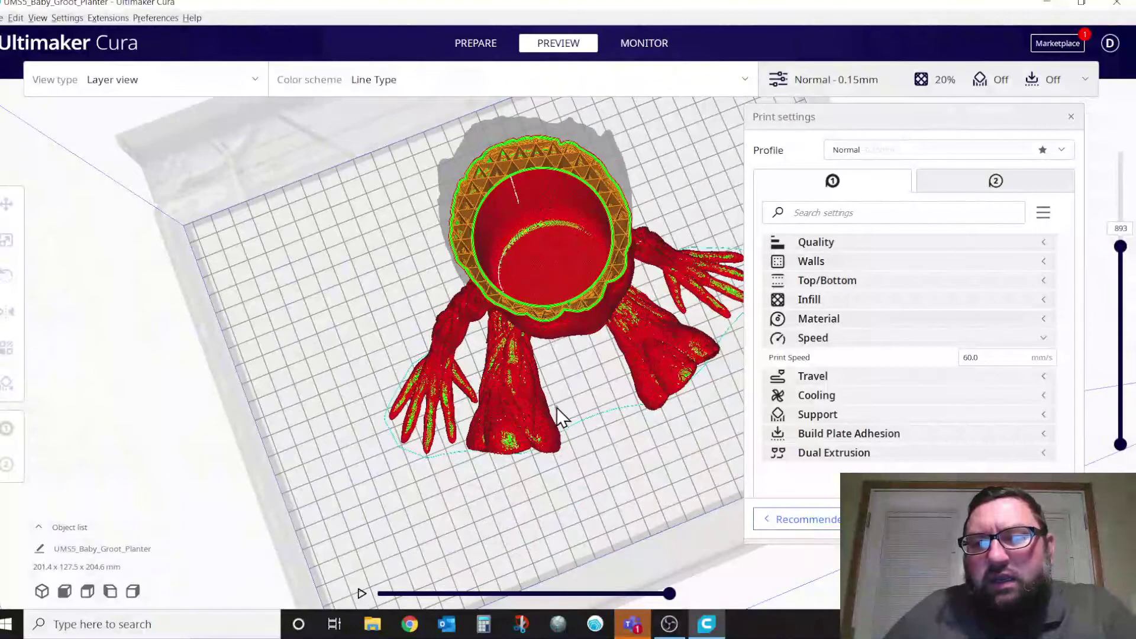
pyautogui.moveTo(556, 407); pyautogui.dragTo(481, 48, button='right')
pyautogui.click(481, 48)
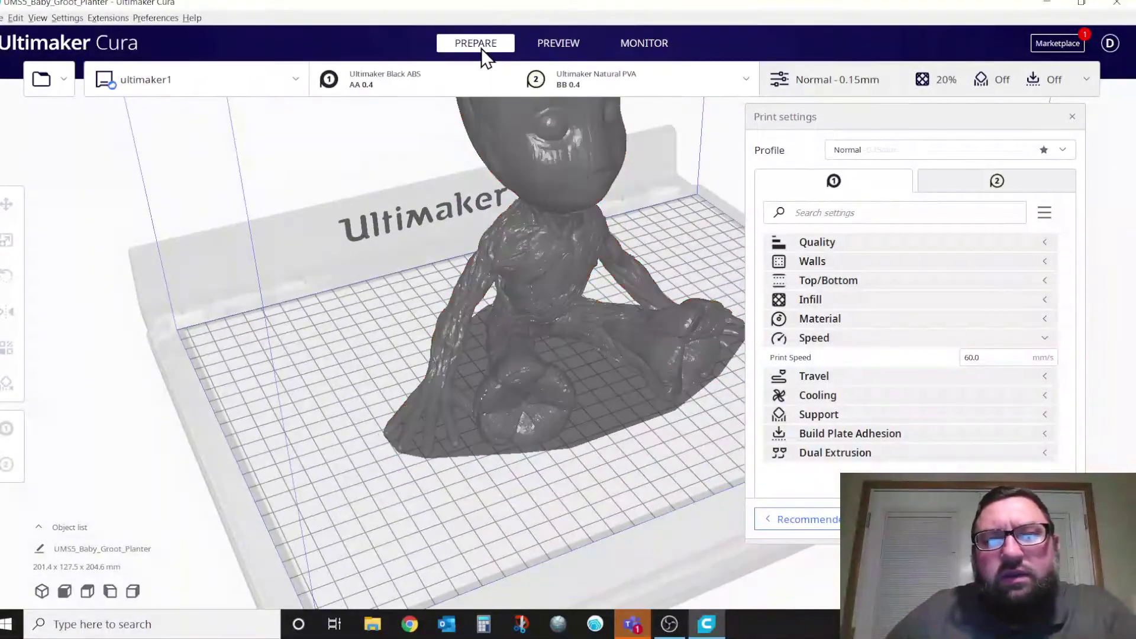
pyautogui.moveTo(630, 300); pyautogui.dragTo(595, 297, button='right')
pyautogui.scroll(-3, 595, 297)
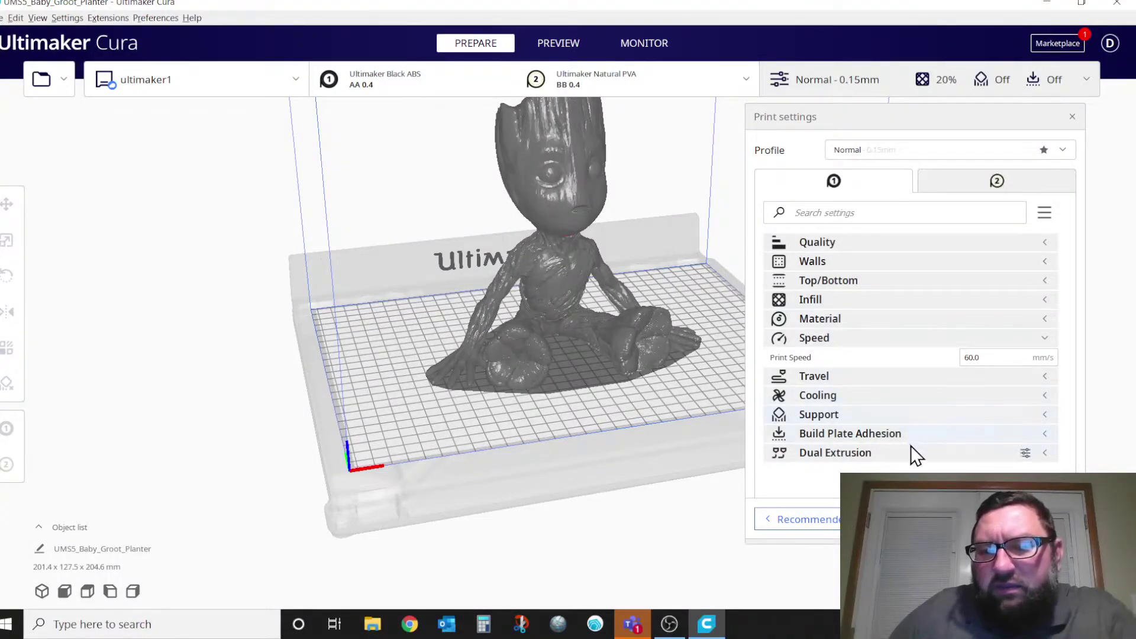
pyautogui.click(864, 436)
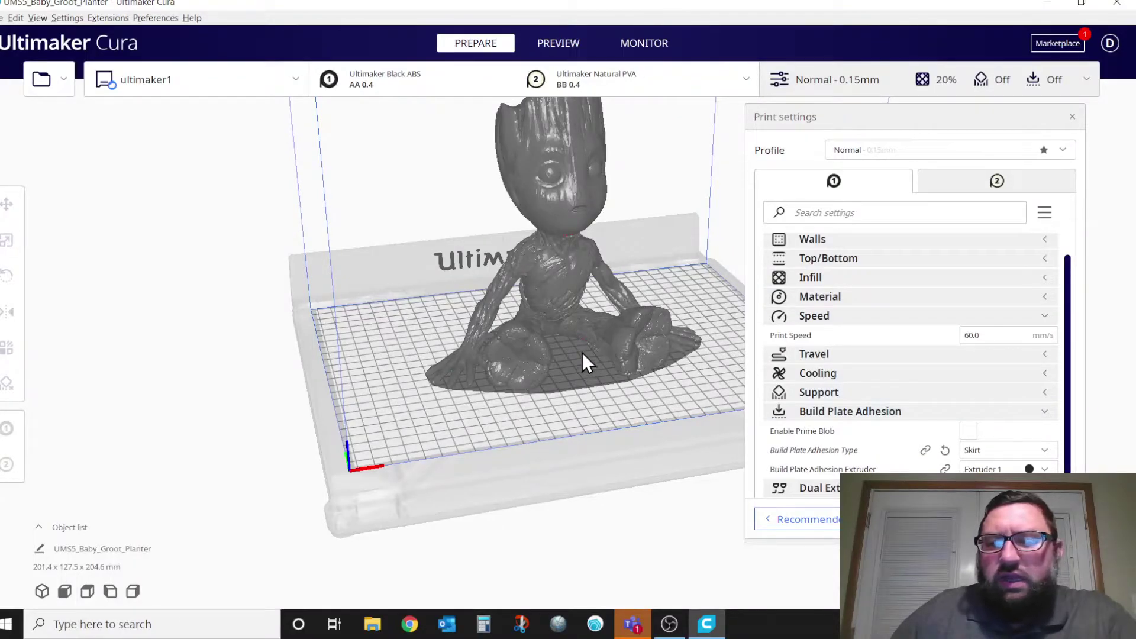
pyautogui.moveTo(961, 448)
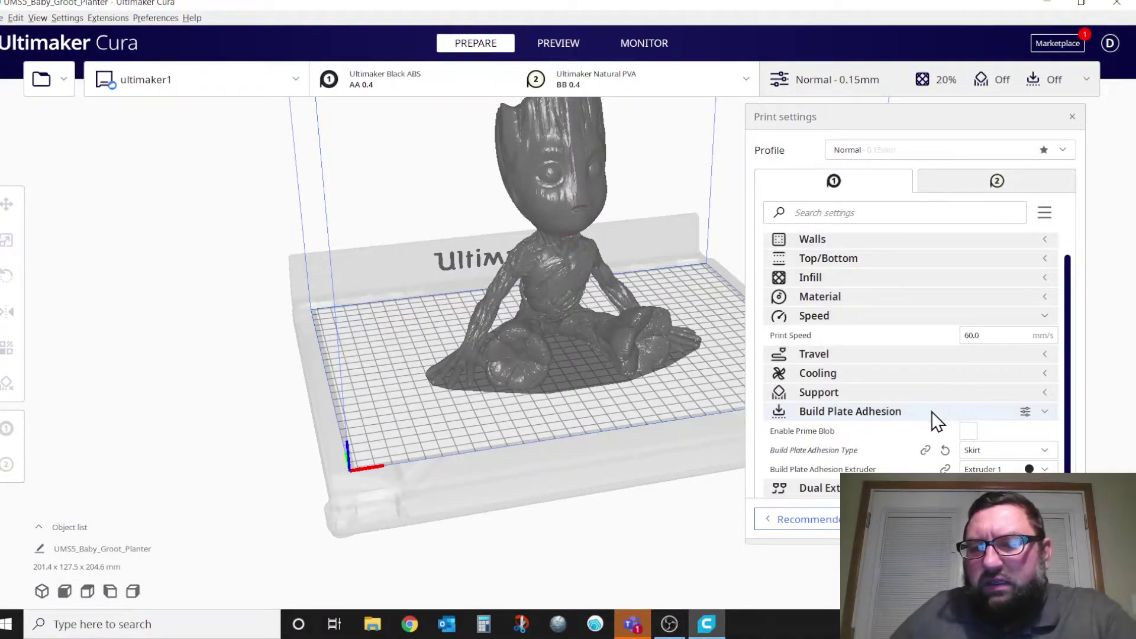
# - Check the adhesion type options and leave Build Plate Adhesion at Skirt
pyautogui.click(1021, 454)
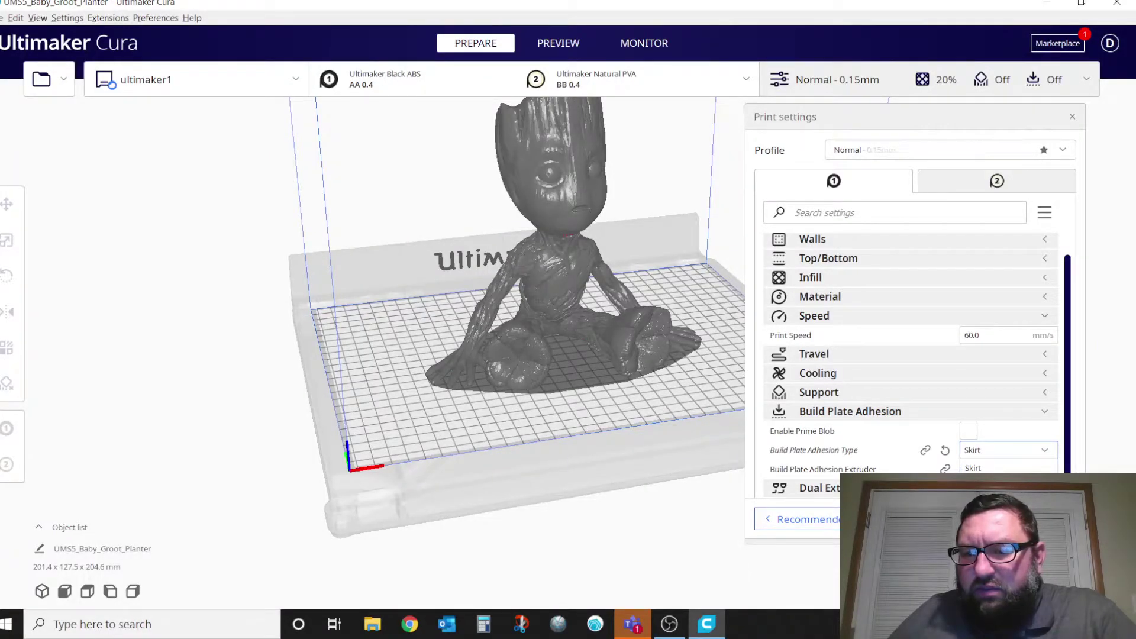
pyautogui.moveTo(994, 454)
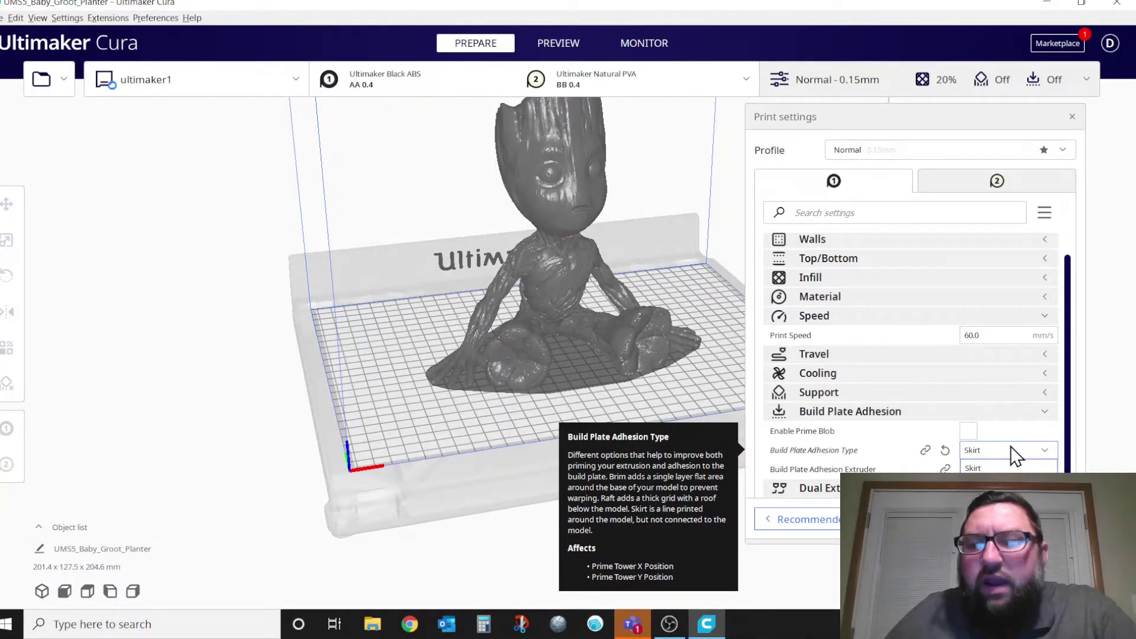
pyautogui.click(1115, 461)
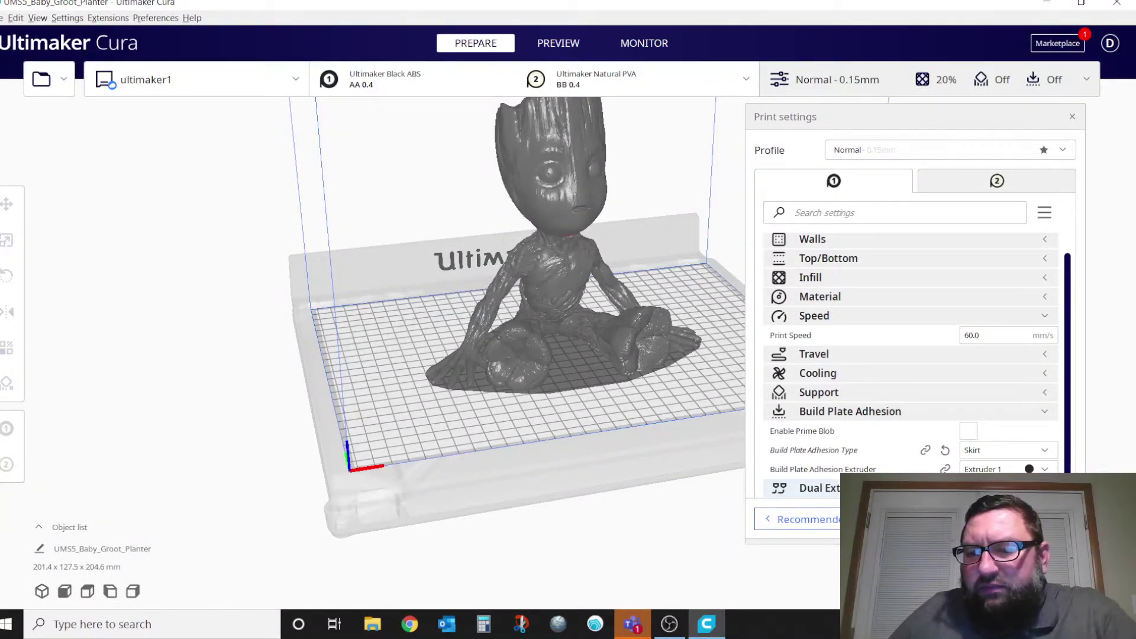
# - Review the second extruder's custom settings, with print speed at 35.0 mm/s
pyautogui.scroll(-5, 1092, 452)
pyautogui.scroll(-1, 1065, 434)
pyautogui.scroll(-1, 1064, 435)
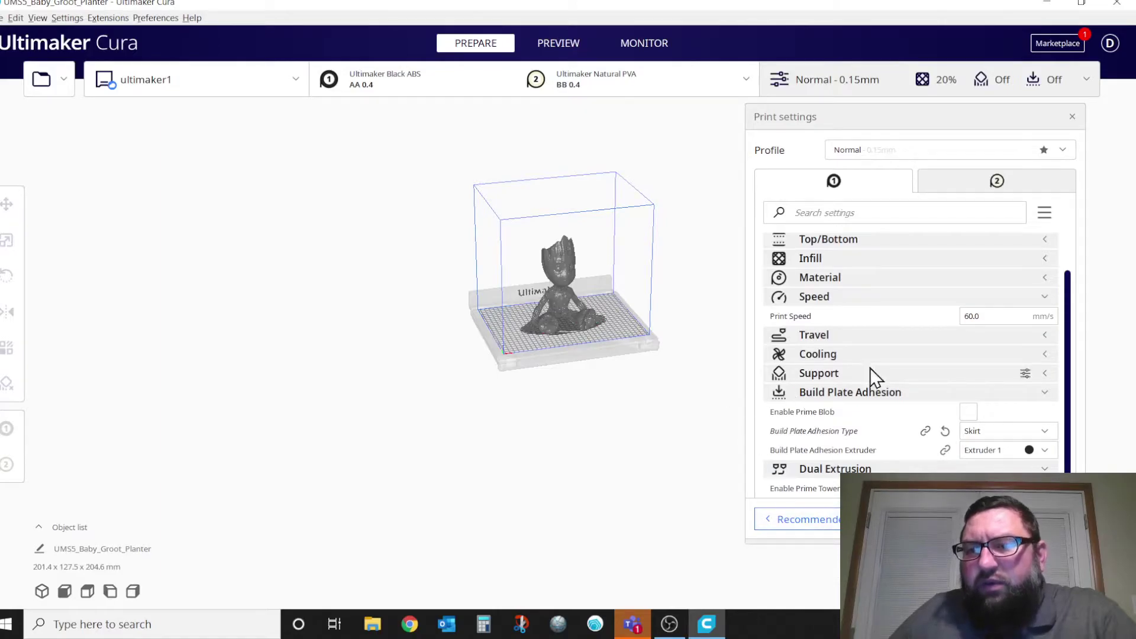
pyautogui.click(1002, 182)
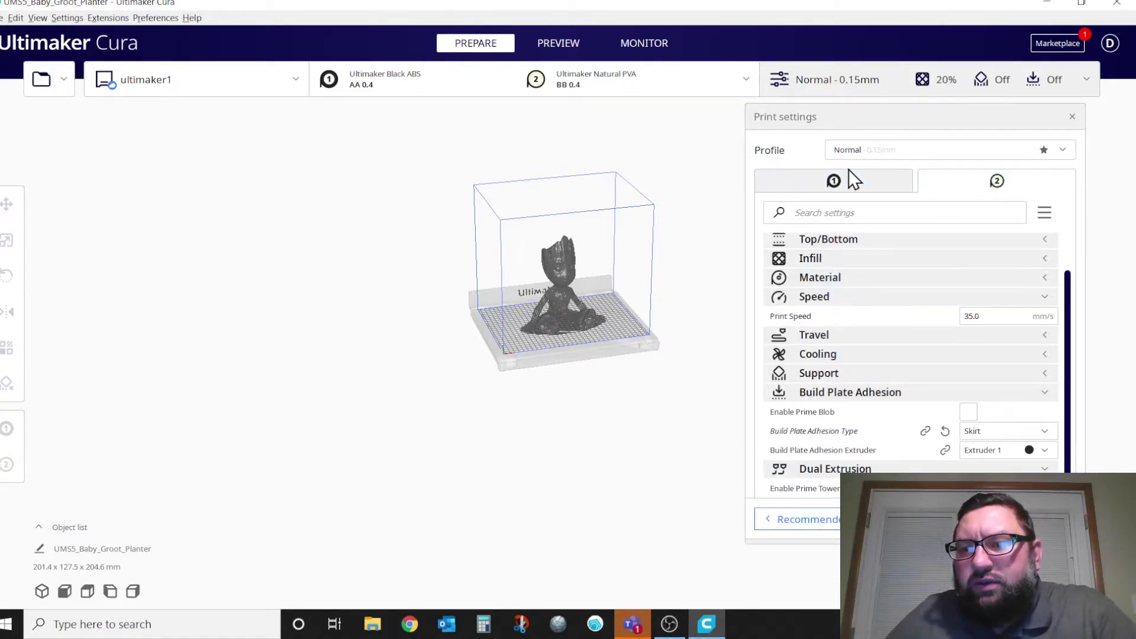
pyautogui.click(841, 182)
pyautogui.click(1005, 178)
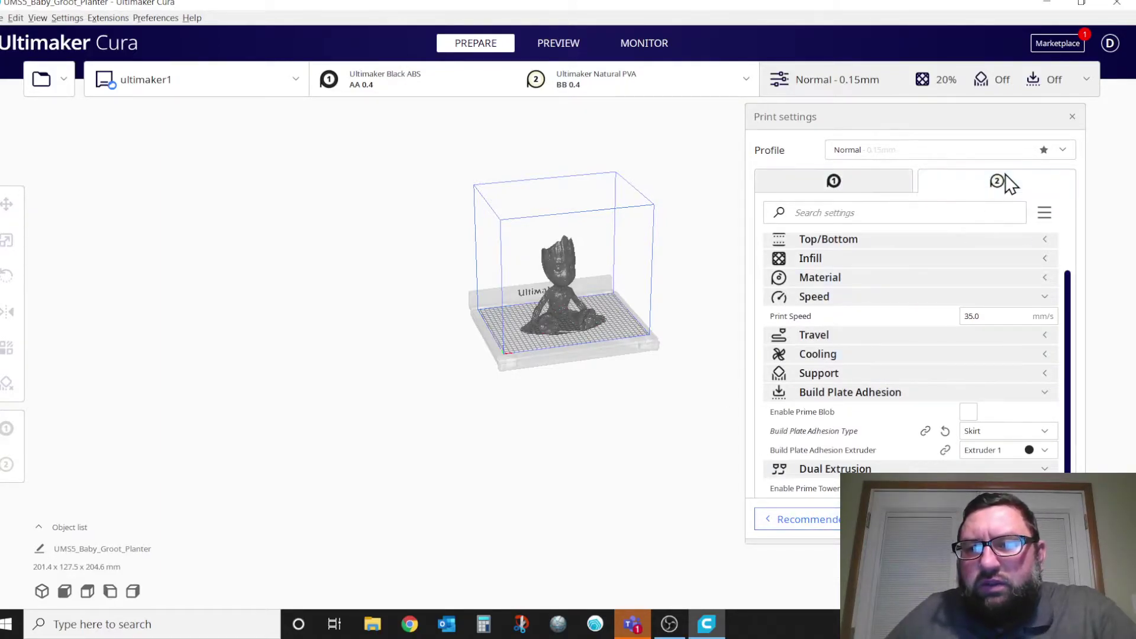
# - In the recommended settings, try Fine 0.1mm, then settle on Fast 0.2mm with 20% infill
pyautogui.click(828, 519)
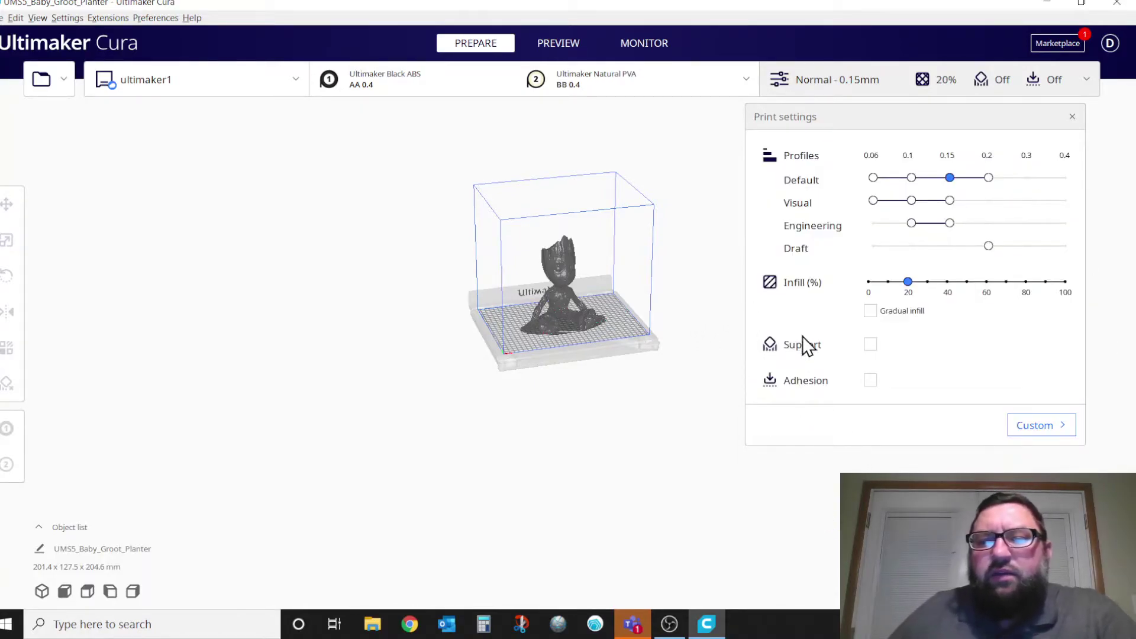
pyautogui.scroll(3, 555, 282)
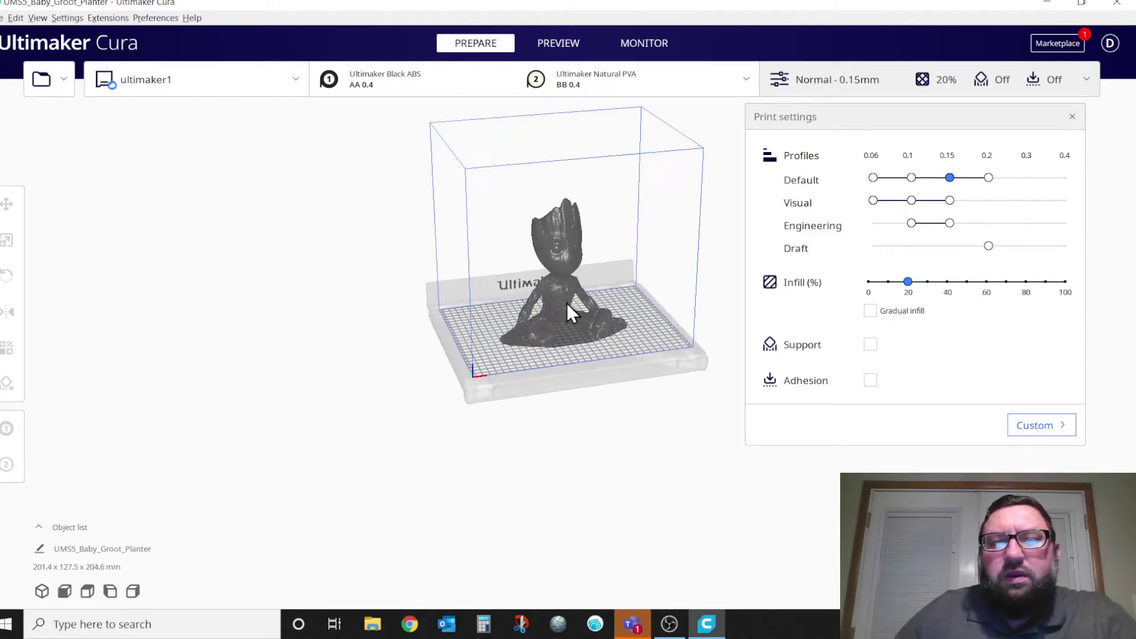
pyautogui.click(987, 178)
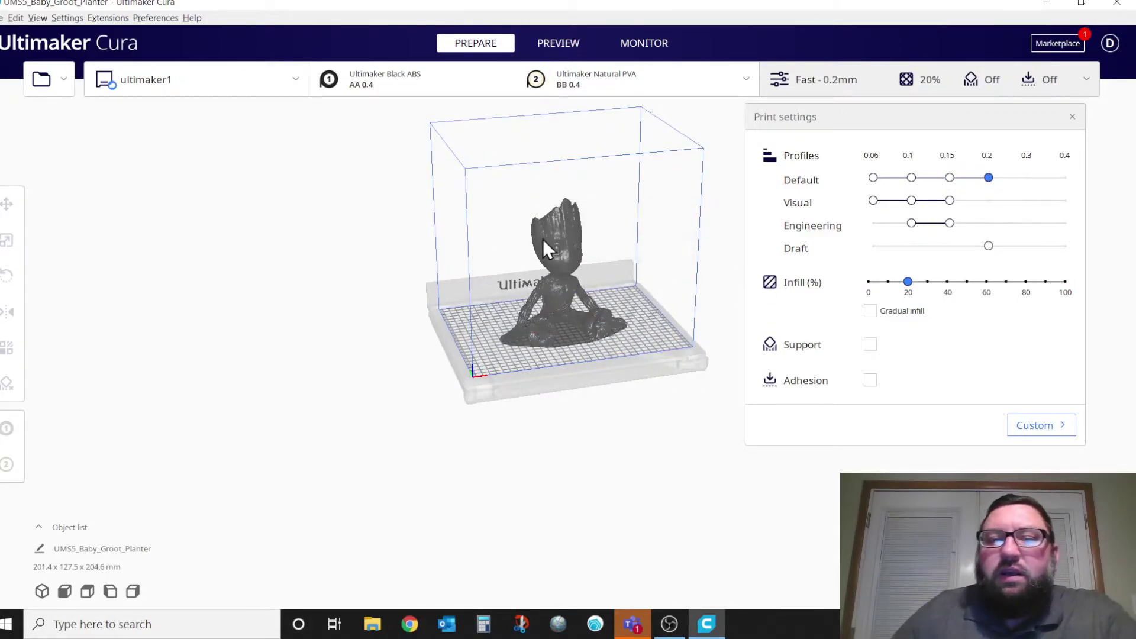
pyautogui.scroll(5, 553, 287)
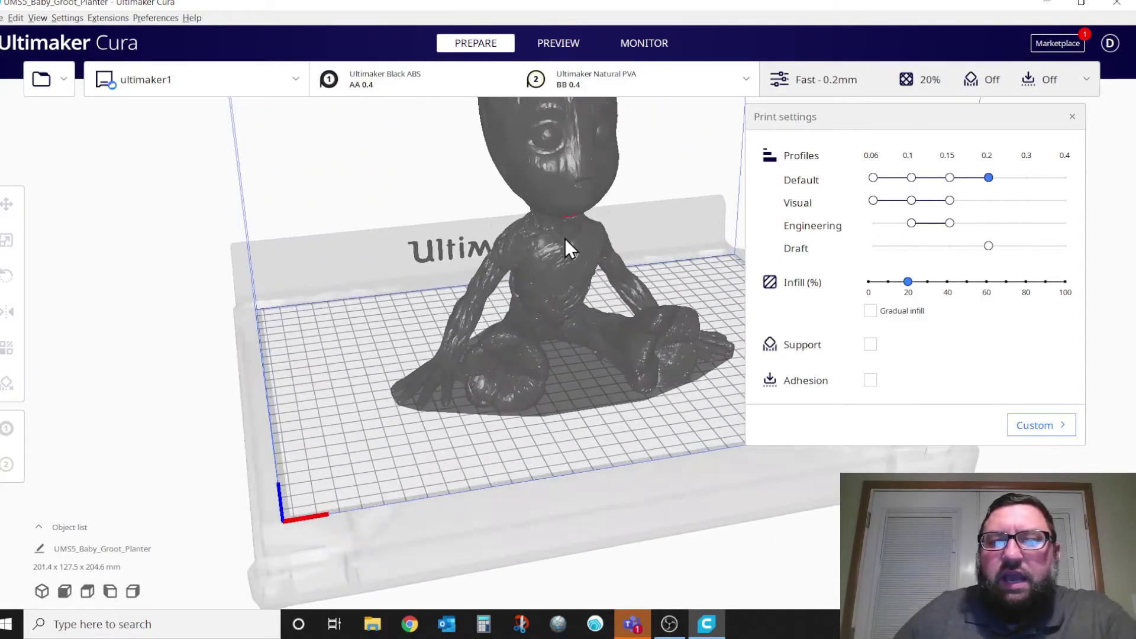
pyautogui.scroll(-2, 562, 249)
pyautogui.scroll(2, 572, 228)
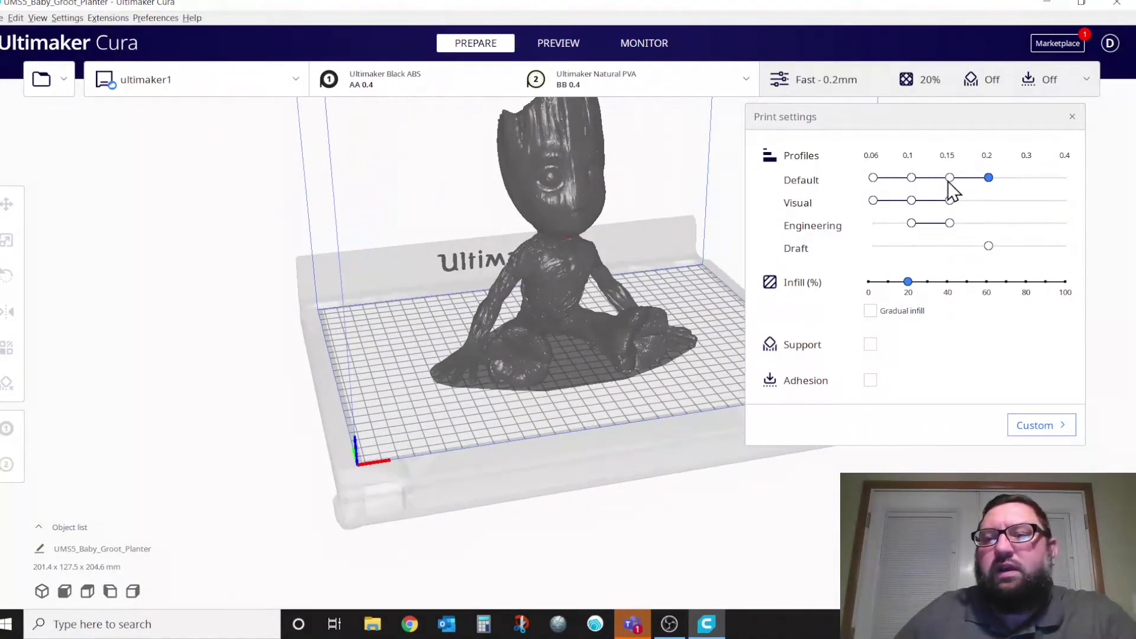
pyautogui.click(912, 177)
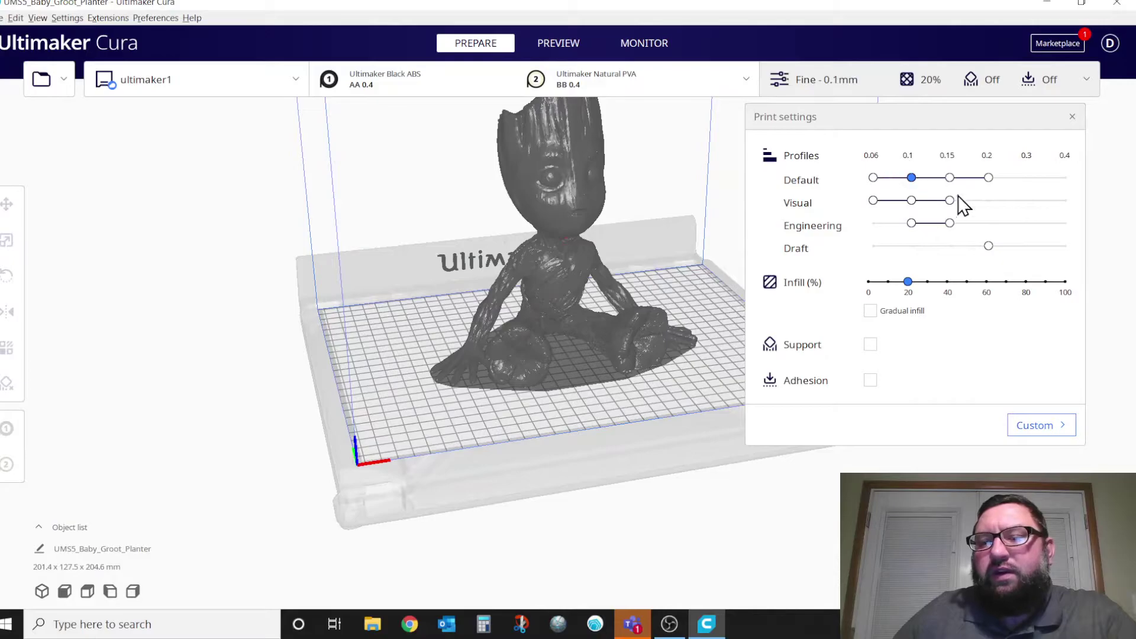
pyautogui.scroll(-3, 612, 226)
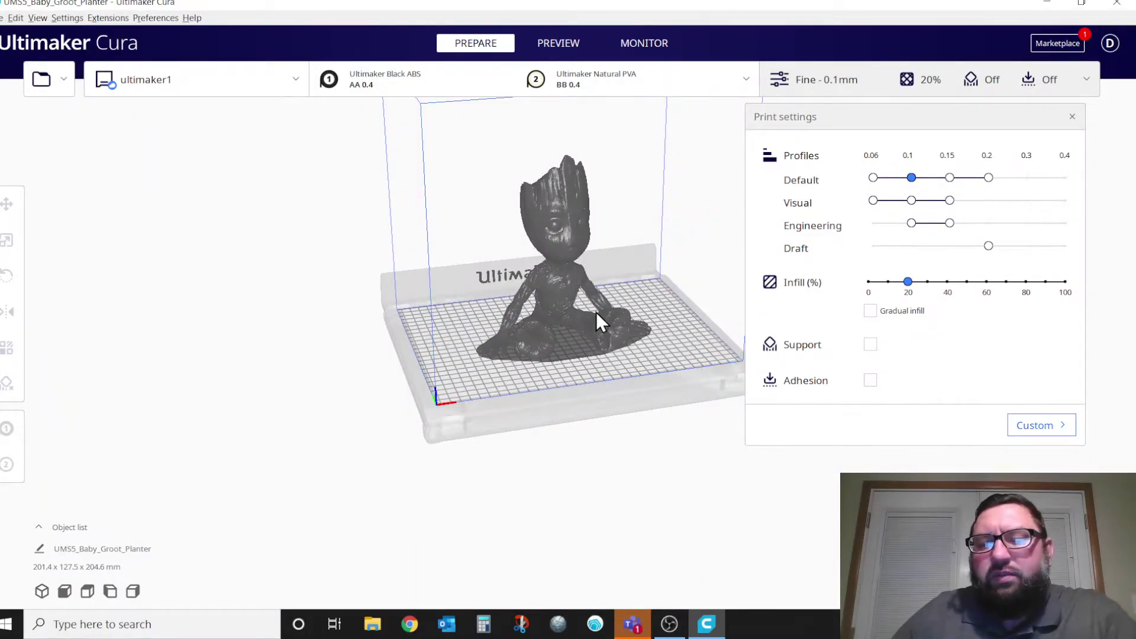
pyautogui.moveTo(903, 206)
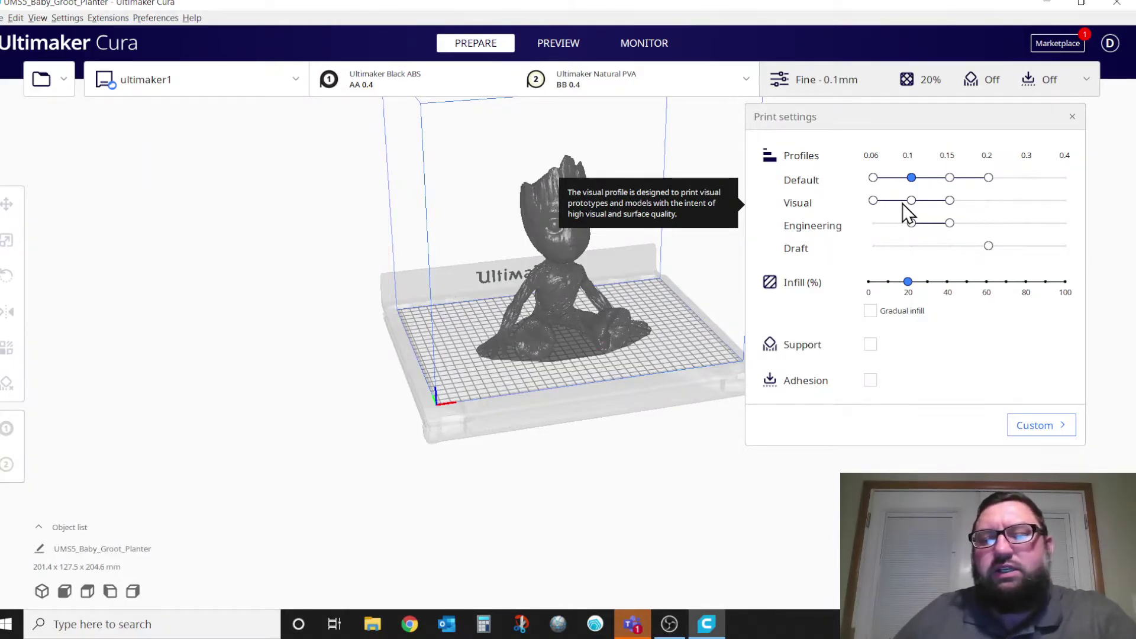
pyautogui.click(992, 176)
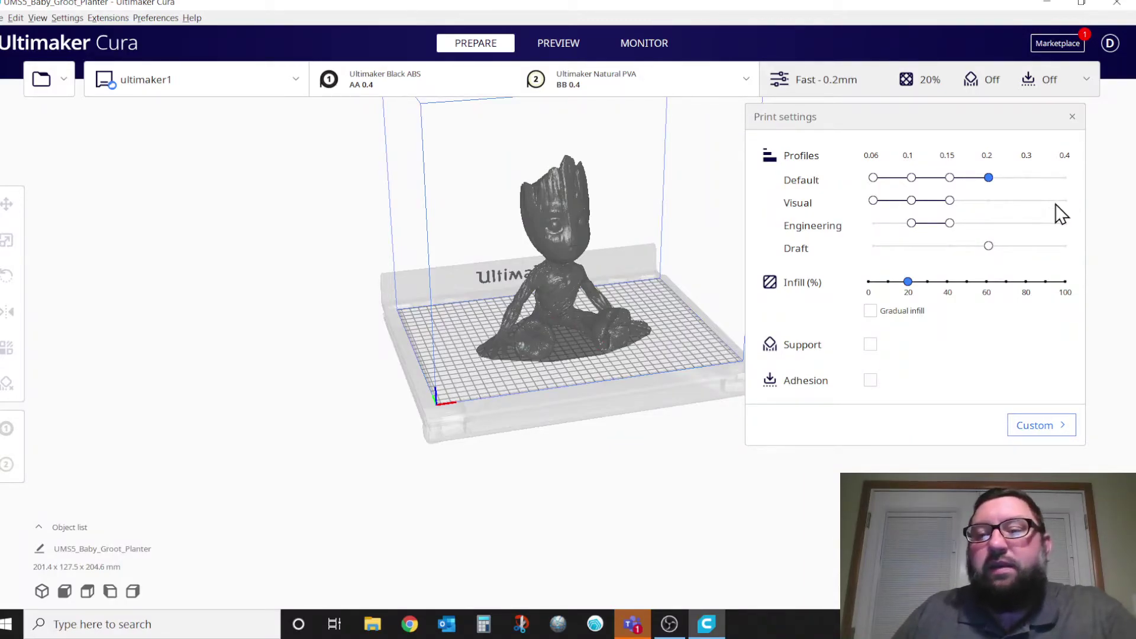
pyautogui.moveTo(1055, 205)
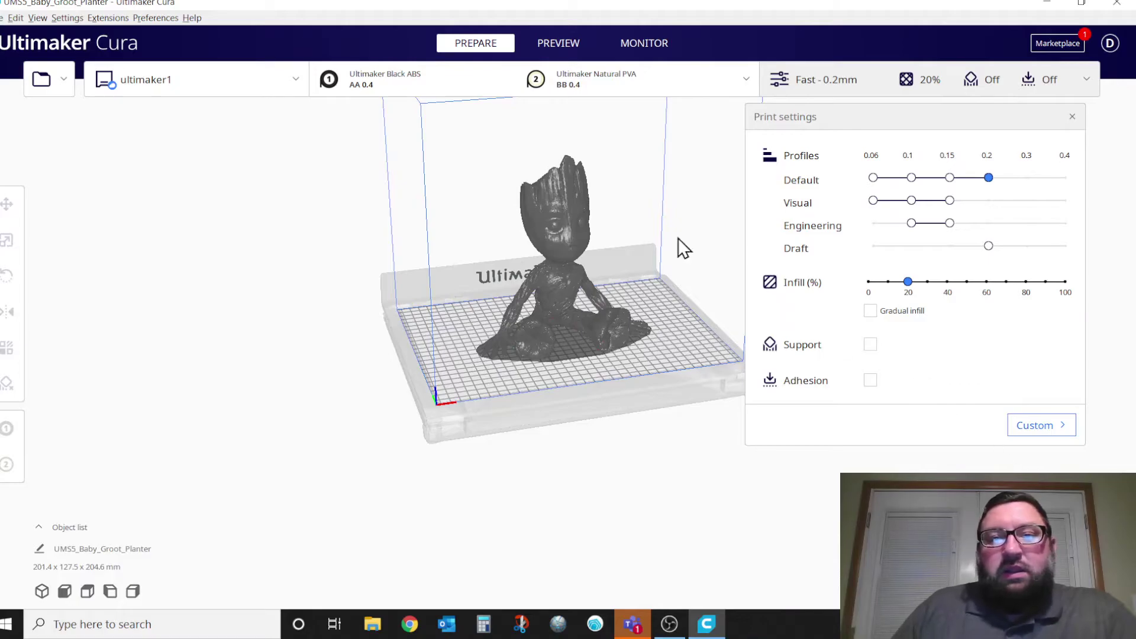
pyautogui.click(566, 44)
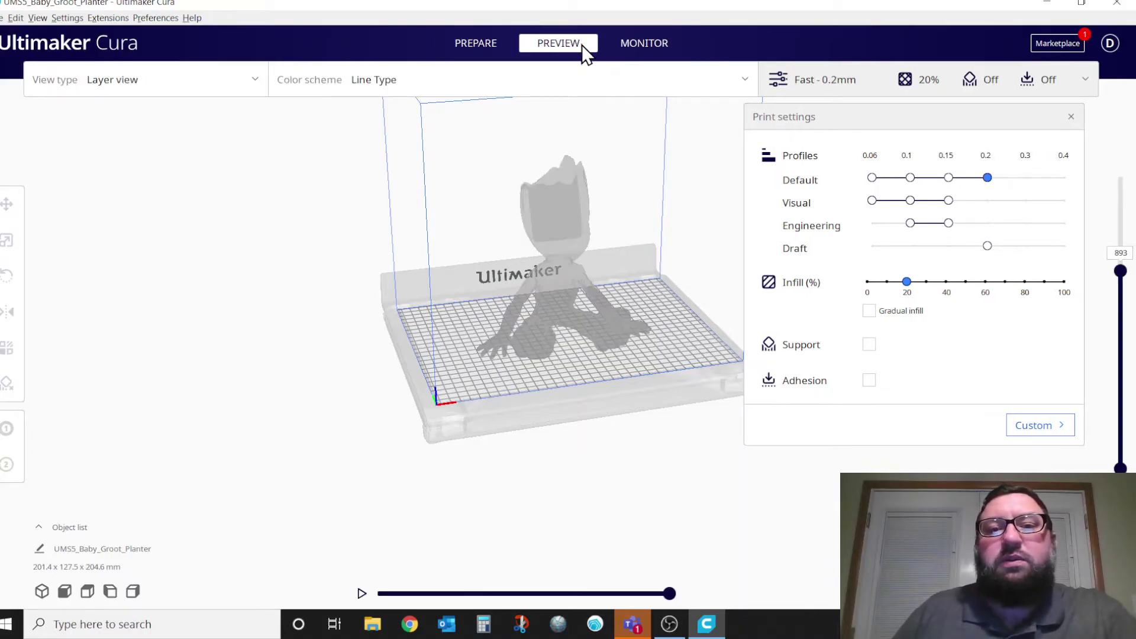
pyautogui.click(636, 38)
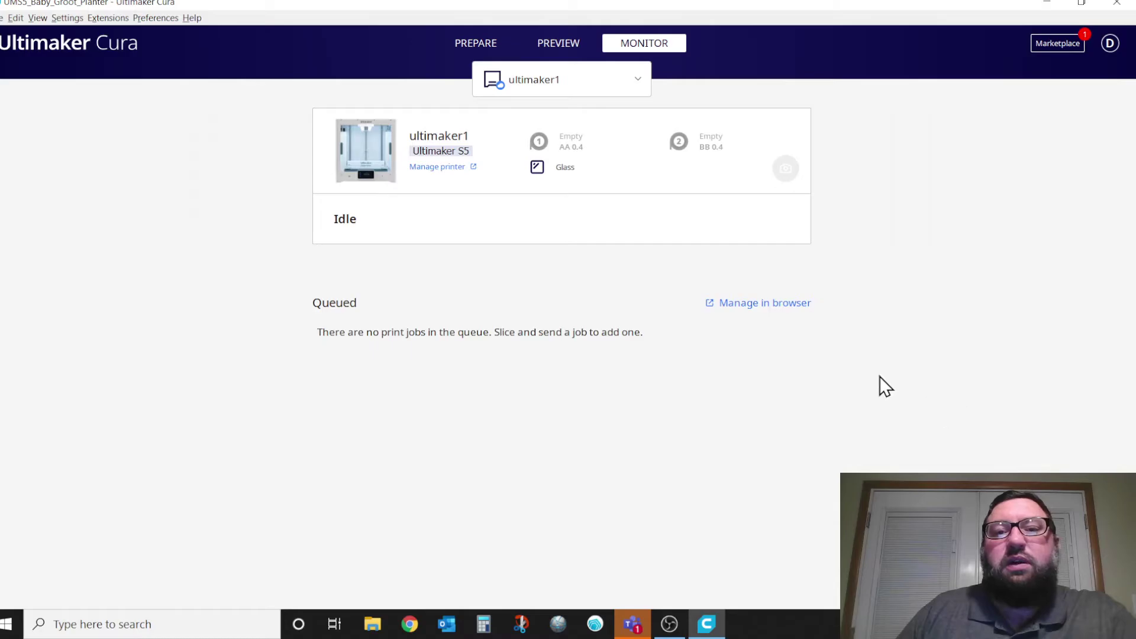
pyautogui.click(580, 44)
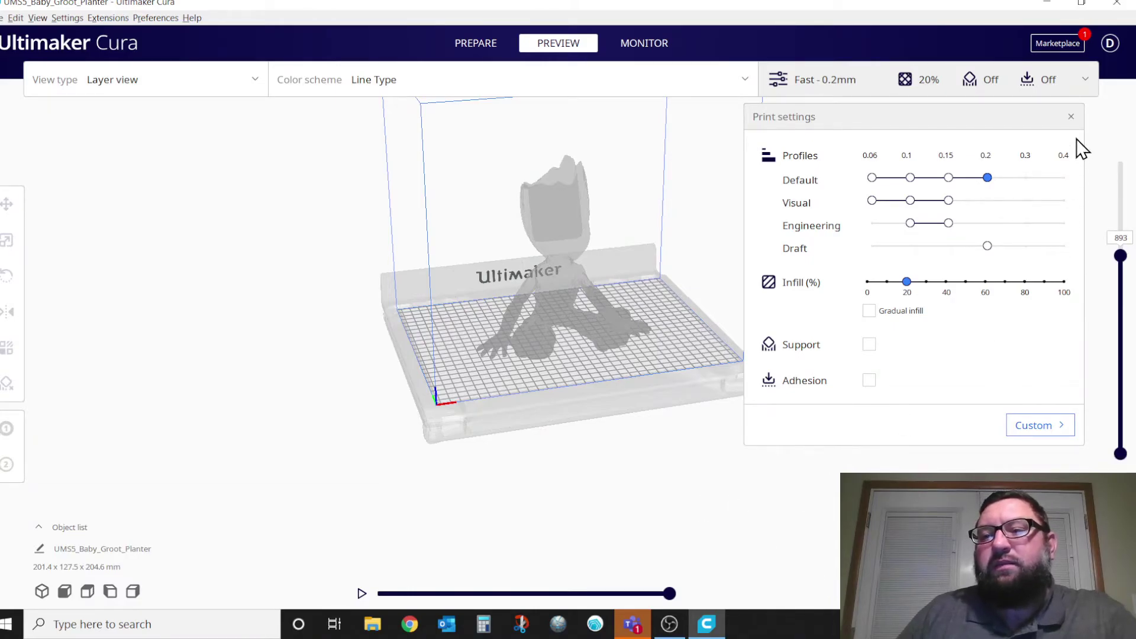
# - Close the print settings panel and zoom around the re-sliced 1022-layer Fast 0.2mm preview
pyautogui.click(1071, 116)
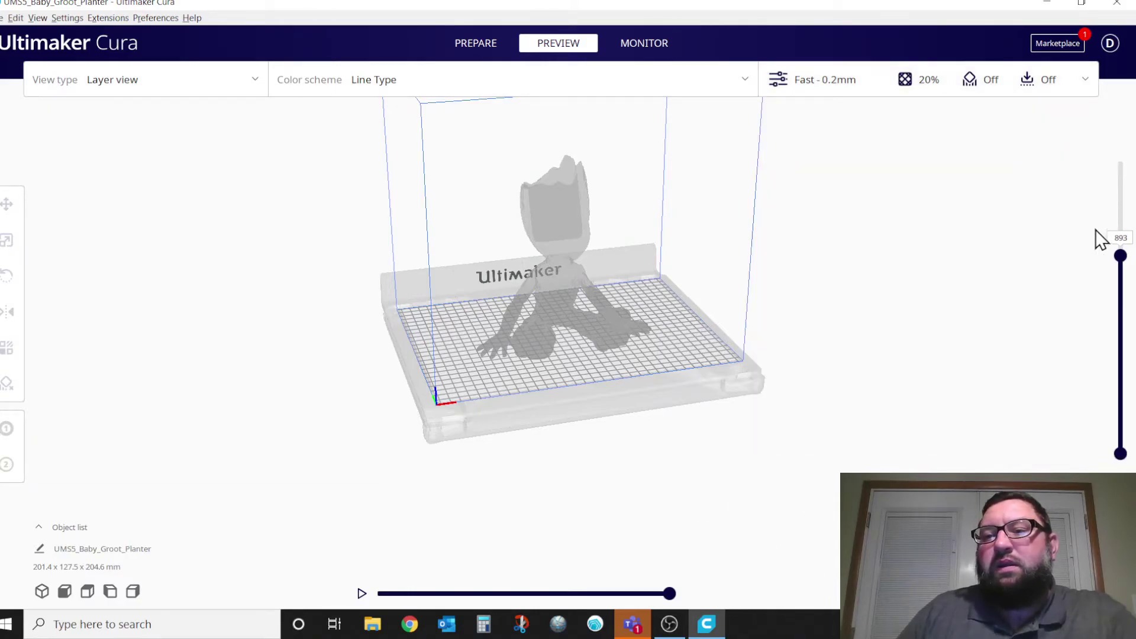
pyautogui.click(1042, 84)
pyautogui.click(1040, 82)
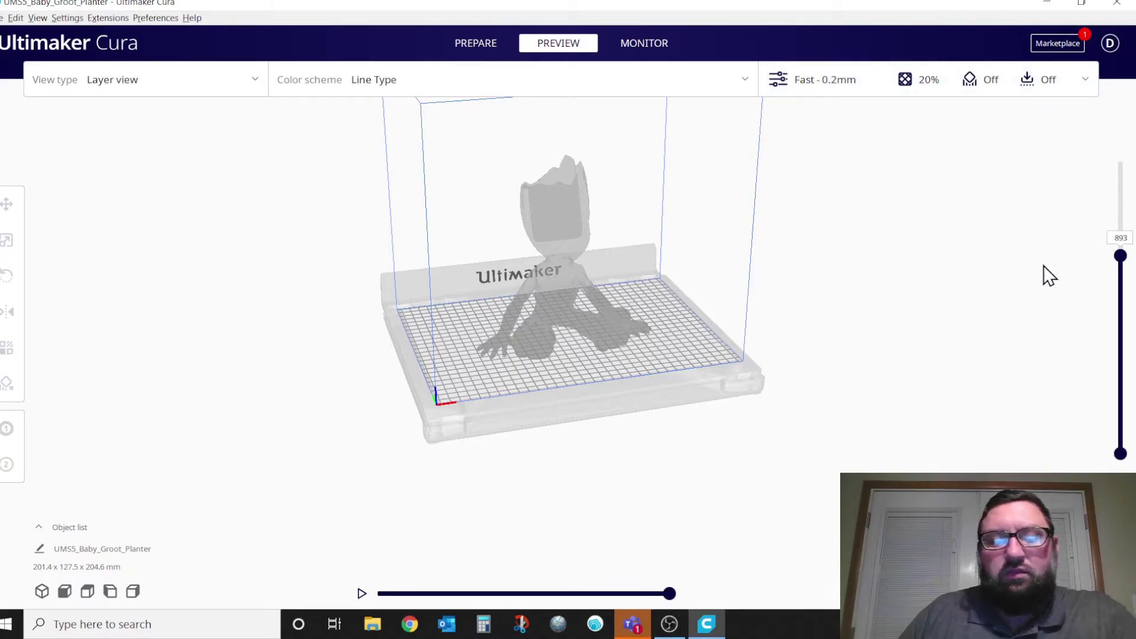
pyautogui.scroll(5, 530, 342)
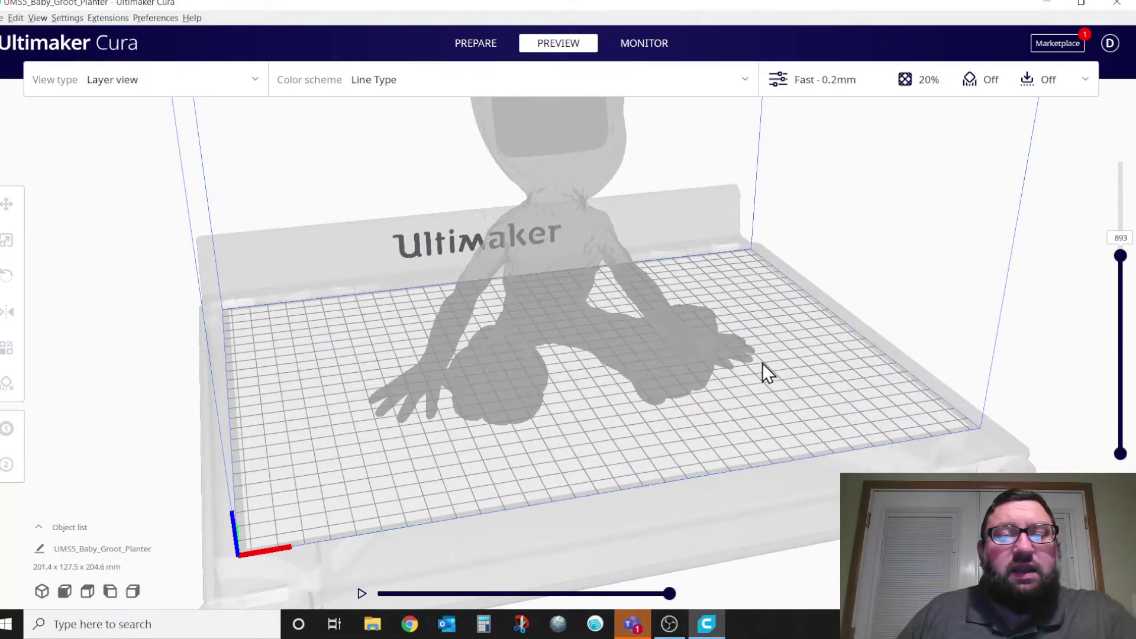
pyautogui.scroll(-2, 547, 379)
pyautogui.scroll(-3, 528, 372)
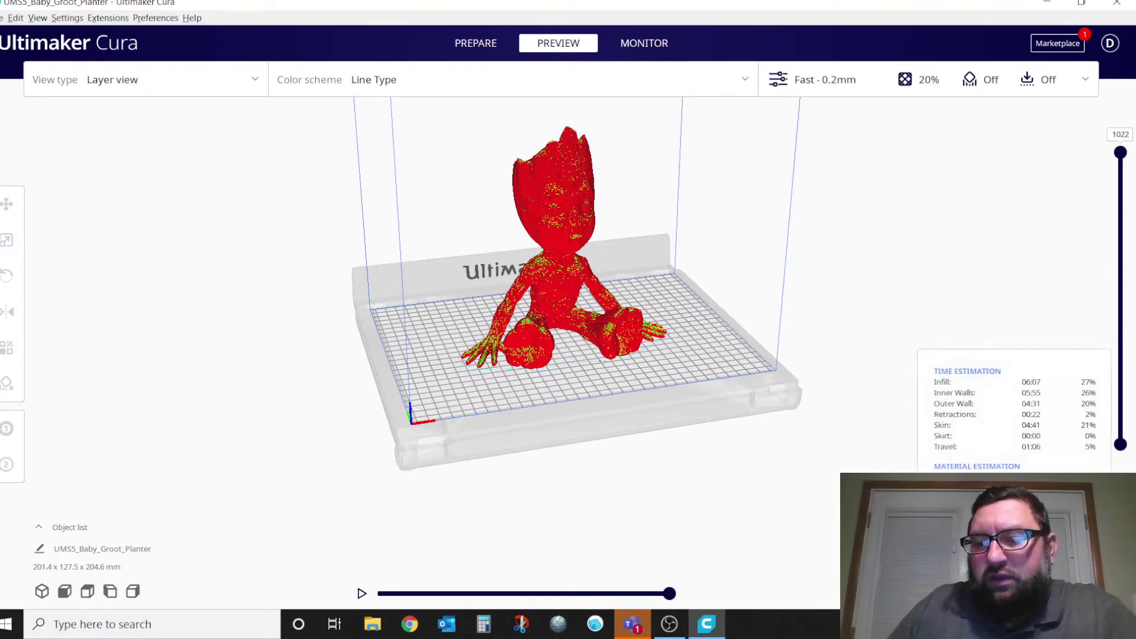
# - Save the sliced print as UMS5_Baby_Groot_Planter.ufp in the Documents folder
pyautogui.click(1006, 592)
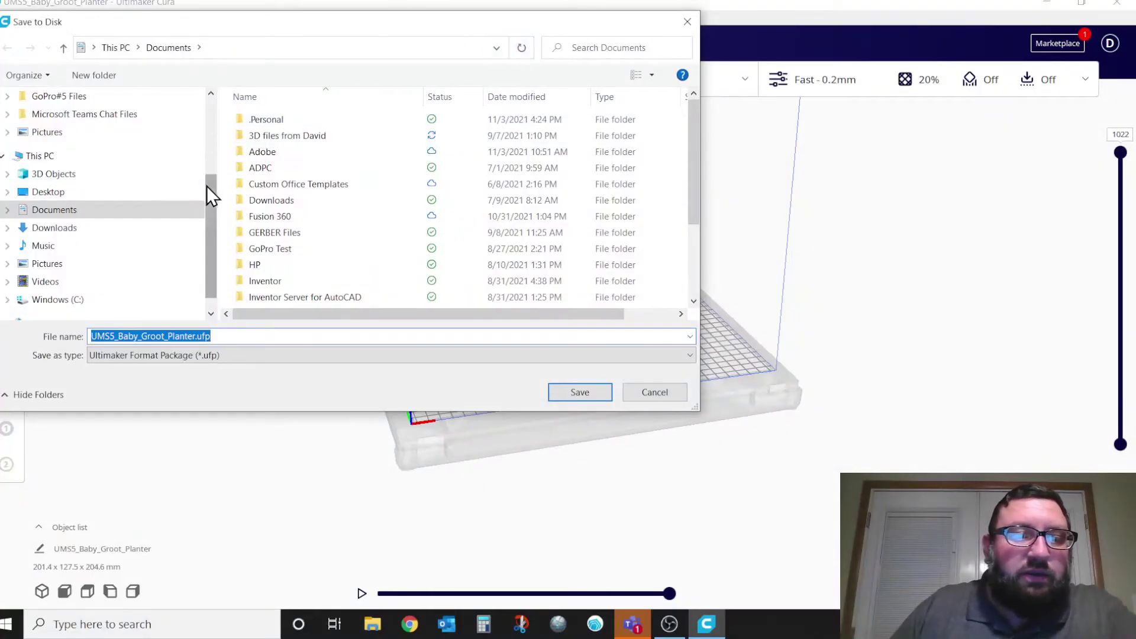
pyautogui.scroll(-1, 210, 213)
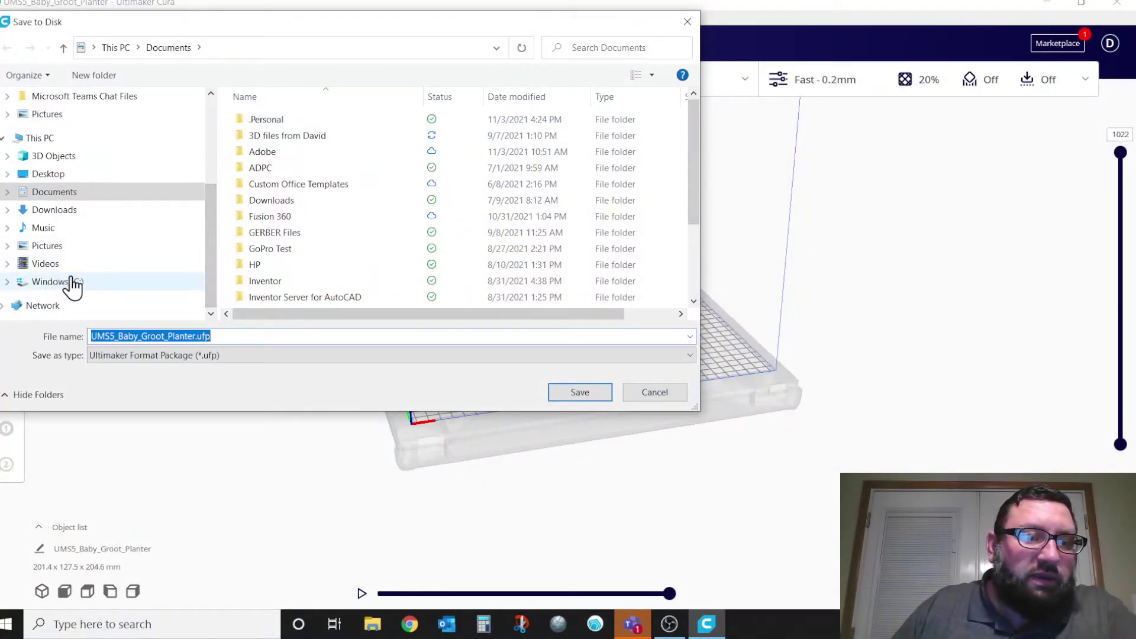
pyautogui.click(687, 22)
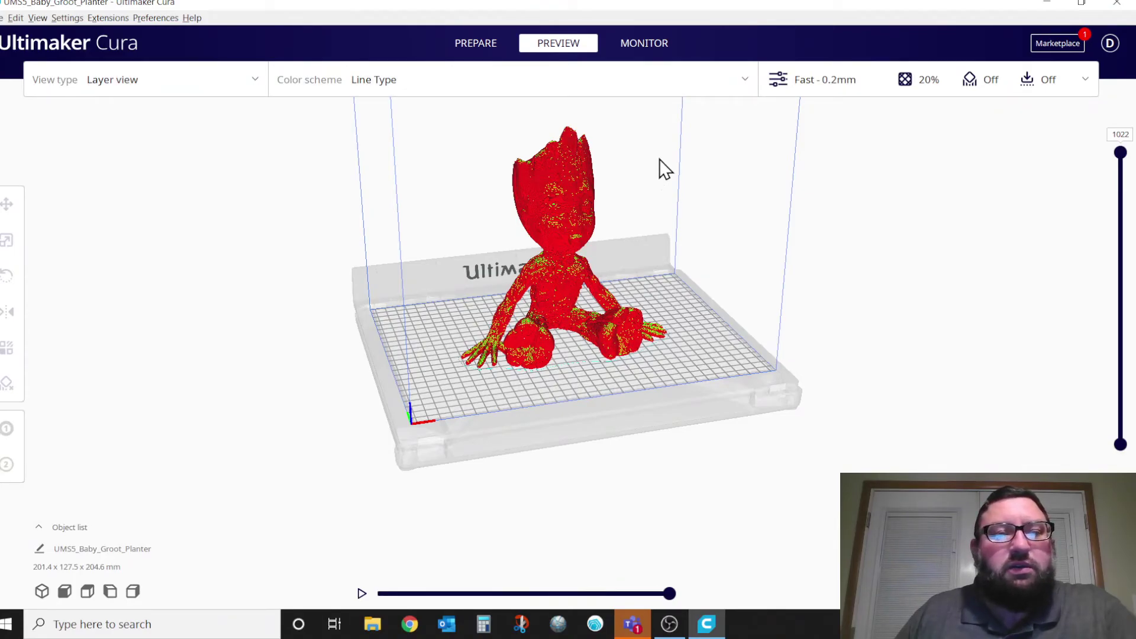
# - Leave the layer preview and switch to the Prepare stage showing the grey Groot model
pyautogui.scroll(5, 644, 210)
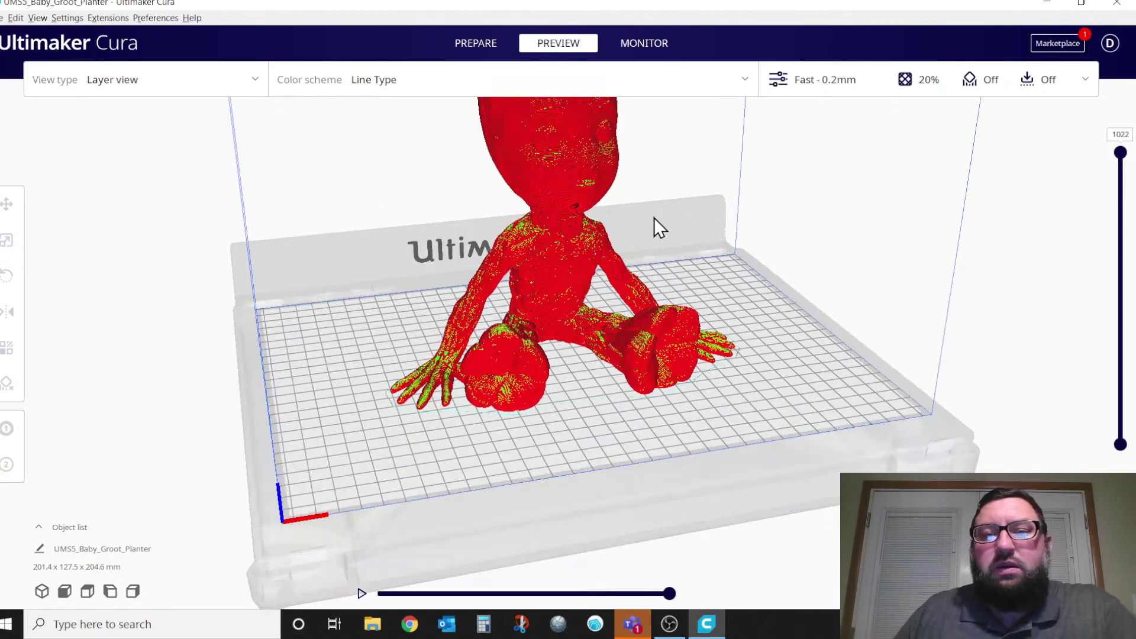
pyautogui.scroll(-5, 694, 232)
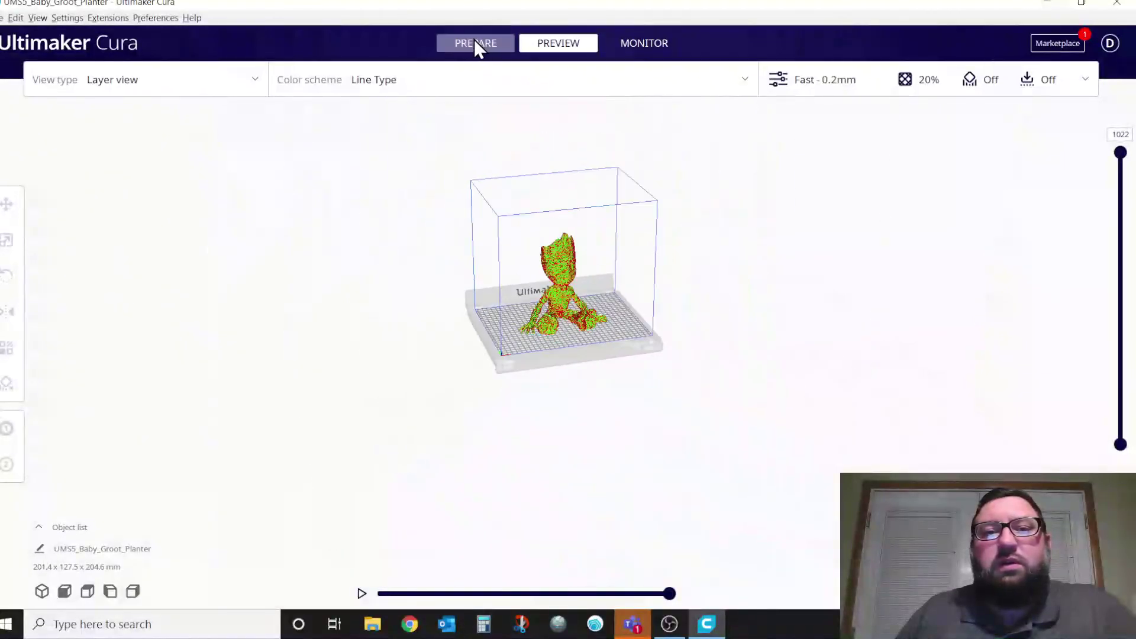
pyautogui.click(477, 41)
# - Orbit and zoom around the 201.4 x 127.5 x 204.6 mm planter, from above to low side view
pyautogui.scroll(3, 583, 213)
pyautogui.moveTo(583, 211); pyautogui.dragTo(515, 254, button='right')
pyautogui.scroll(3, 629, 286)
pyautogui.scroll(-4, 605, 279)
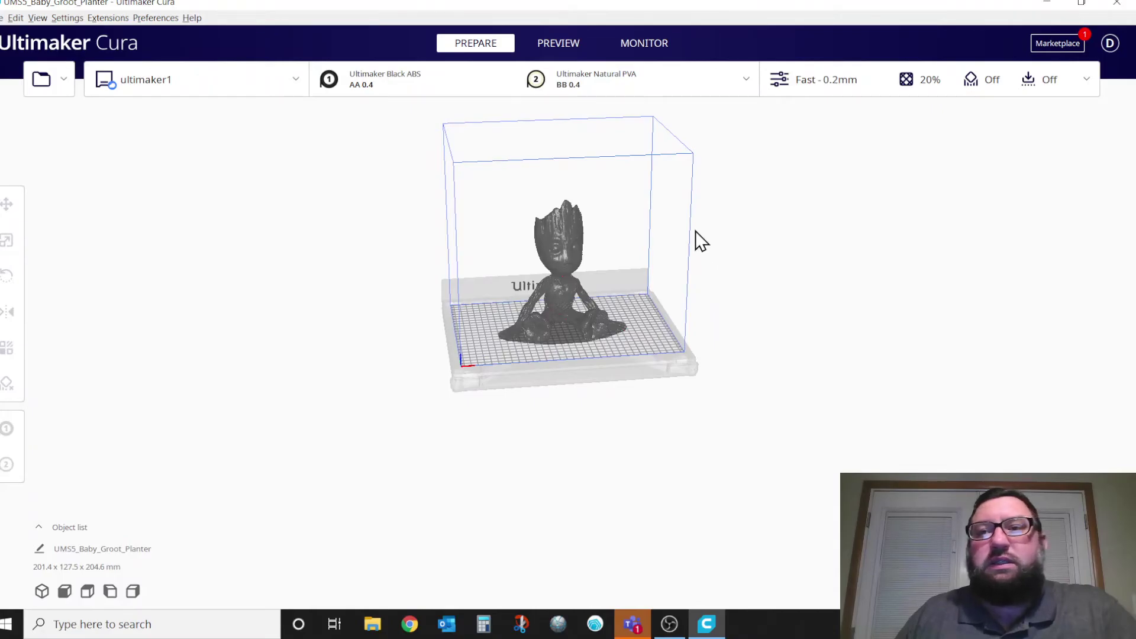
pyautogui.scroll(-1, 491, 185)
pyautogui.scroll(3, 547, 205)
pyautogui.scroll(-2, 547, 205)
pyautogui.moveTo(538, 190); pyautogui.dragTo(578, 246, button='right')
pyautogui.scroll(-2, 562, 226)
pyautogui.scroll(3, 560, 225)
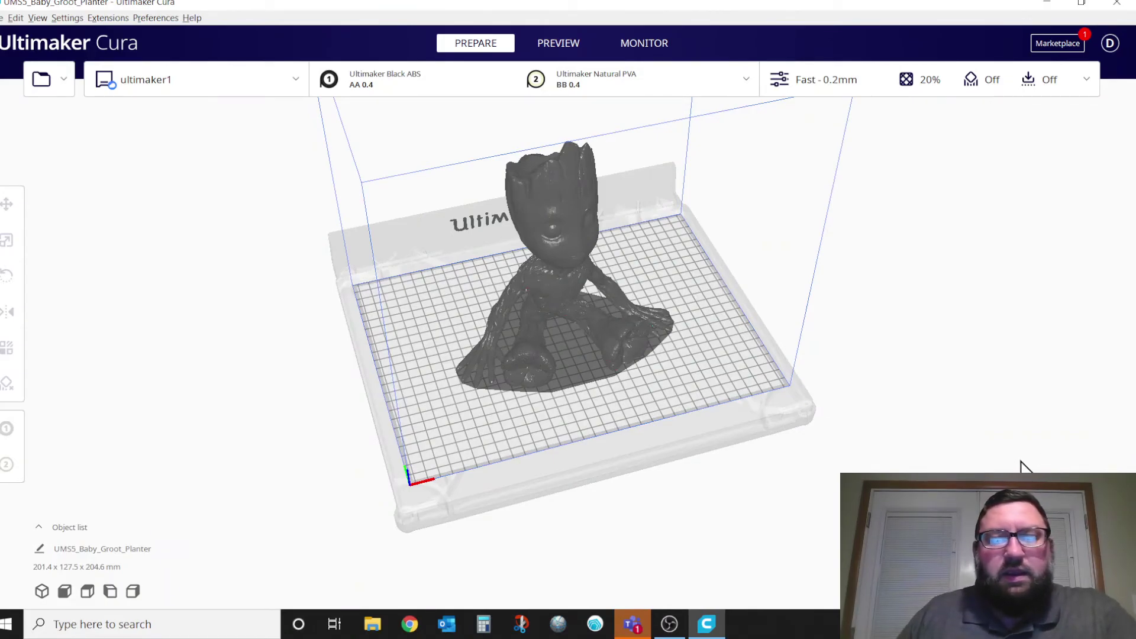
pyautogui.moveTo(566, 271); pyautogui.dragTo(663, 275, button='right')
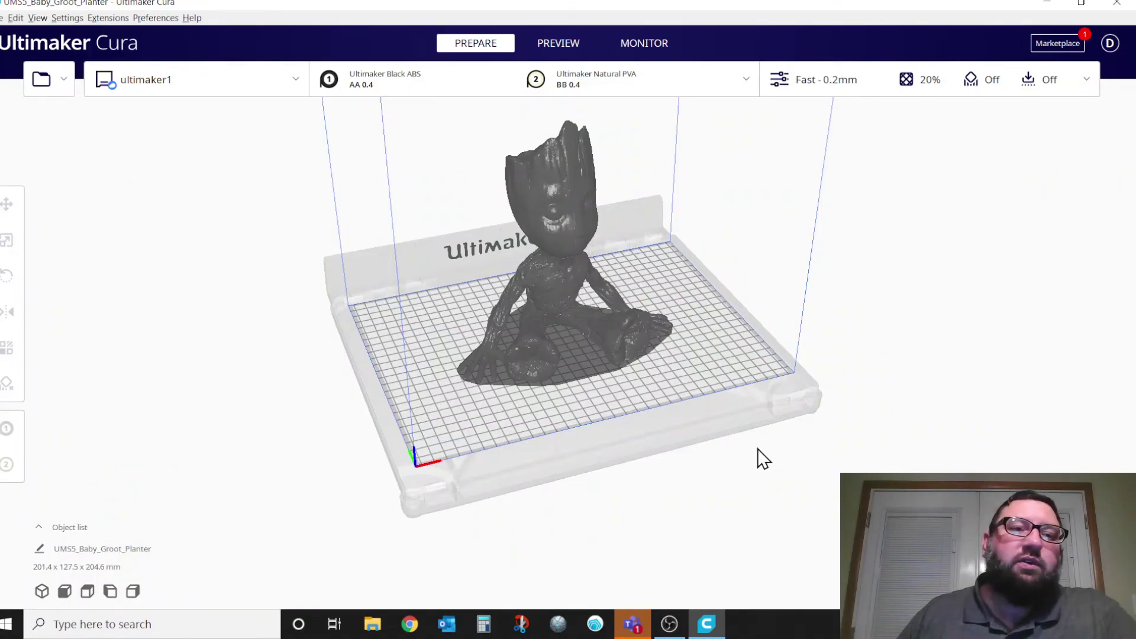
pyautogui.click(178, 93)
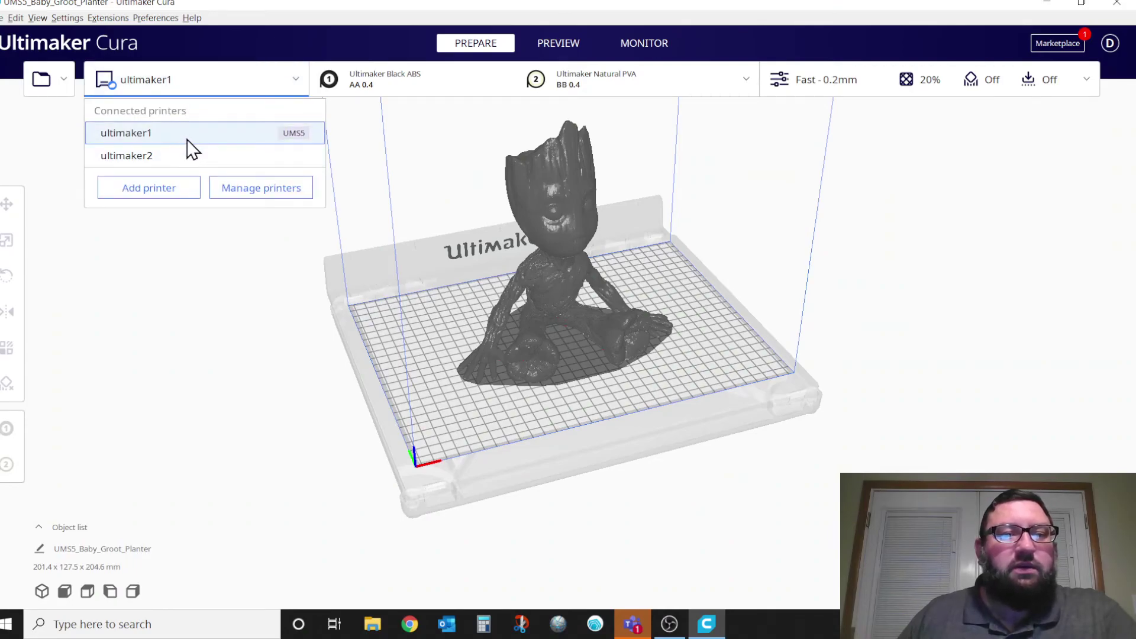
pyautogui.click(247, 372)
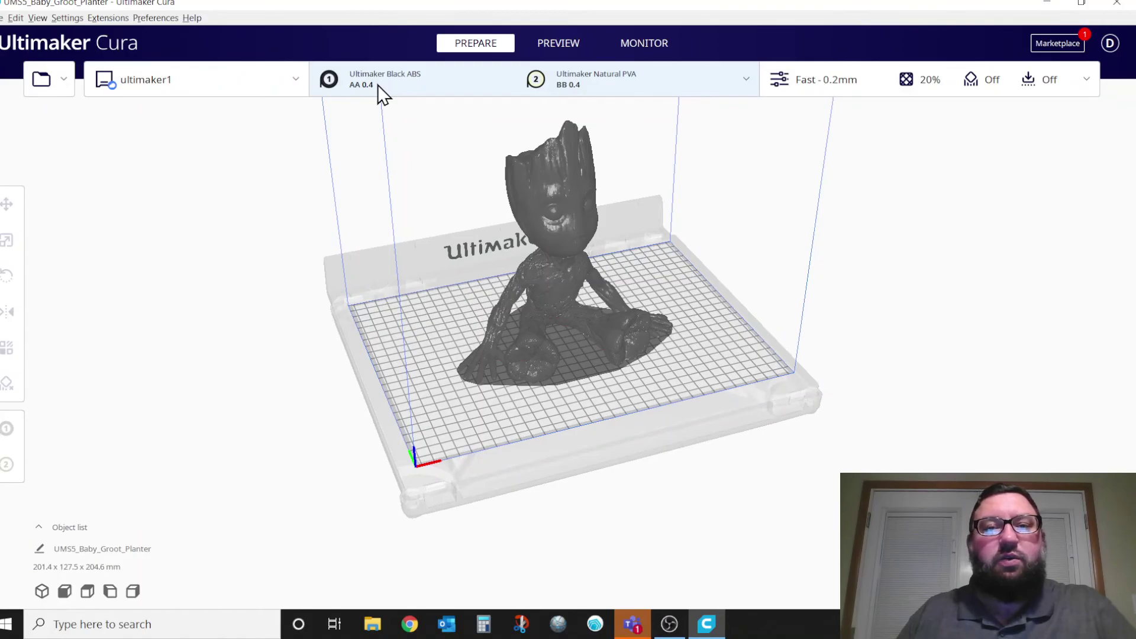
# - Browse the configurations list pairing Black ABS, PolyCast and Transparent Nylon with Natural PVA
pyautogui.click(449, 81)
pyautogui.scroll(-3, 705, 213)
pyautogui.scroll(3, 663, 231)
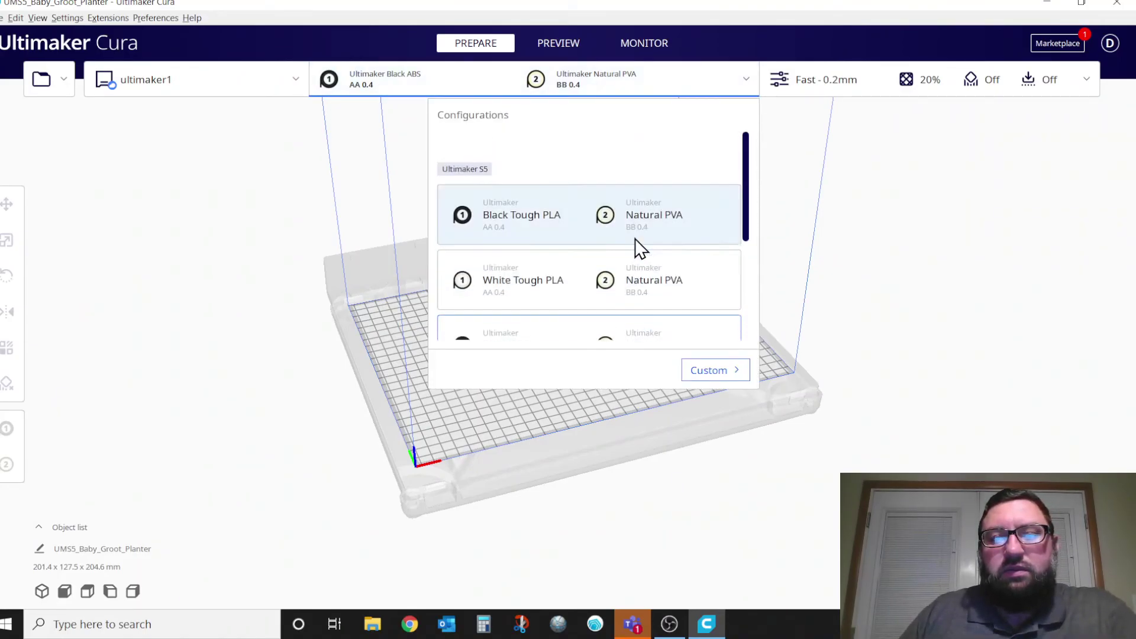
pyautogui.scroll(-3, 508, 192)
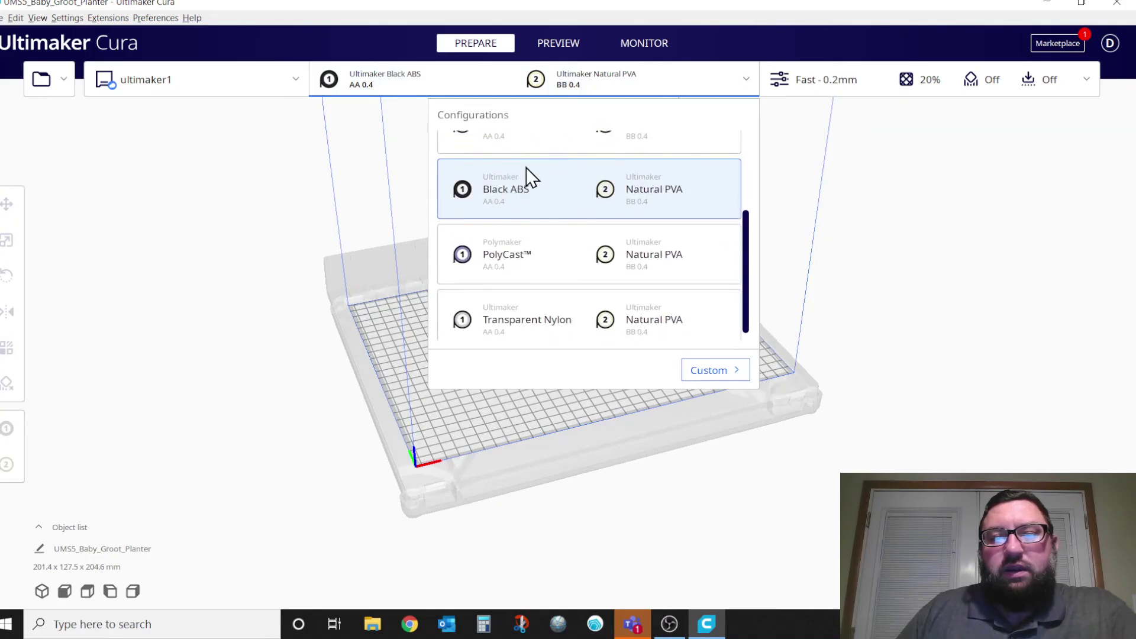
pyautogui.scroll(1, 507, 218)
pyautogui.scroll(-2, 516, 302)
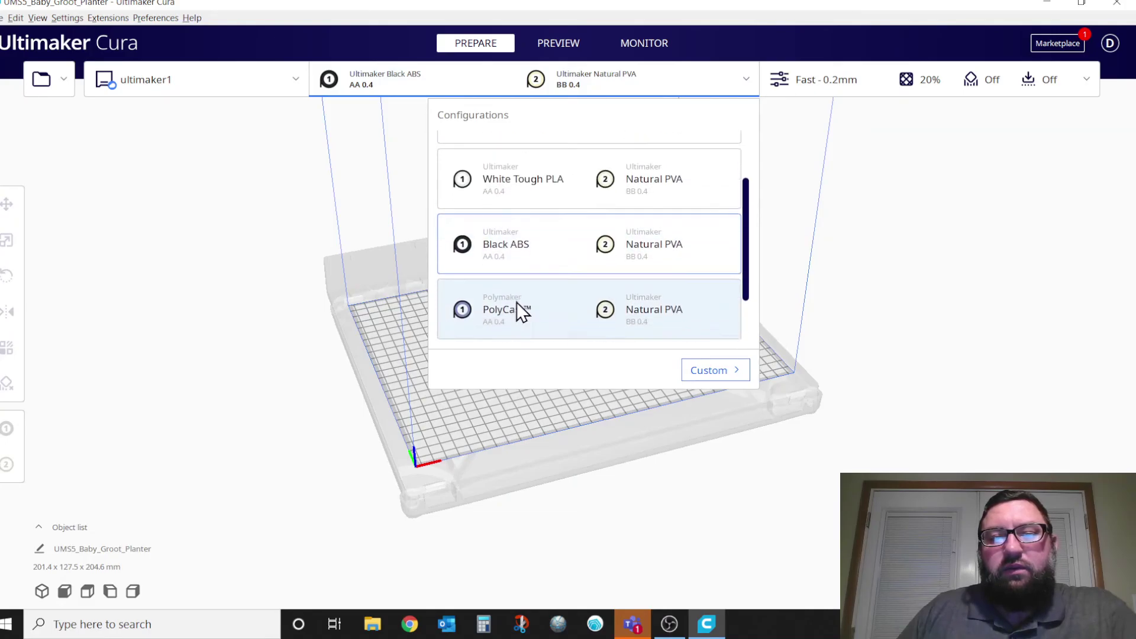
# - Close the configurations list, keeping Black ABS and Natural PVA, and orbit around the Groot model
pyautogui.click(1058, 320)
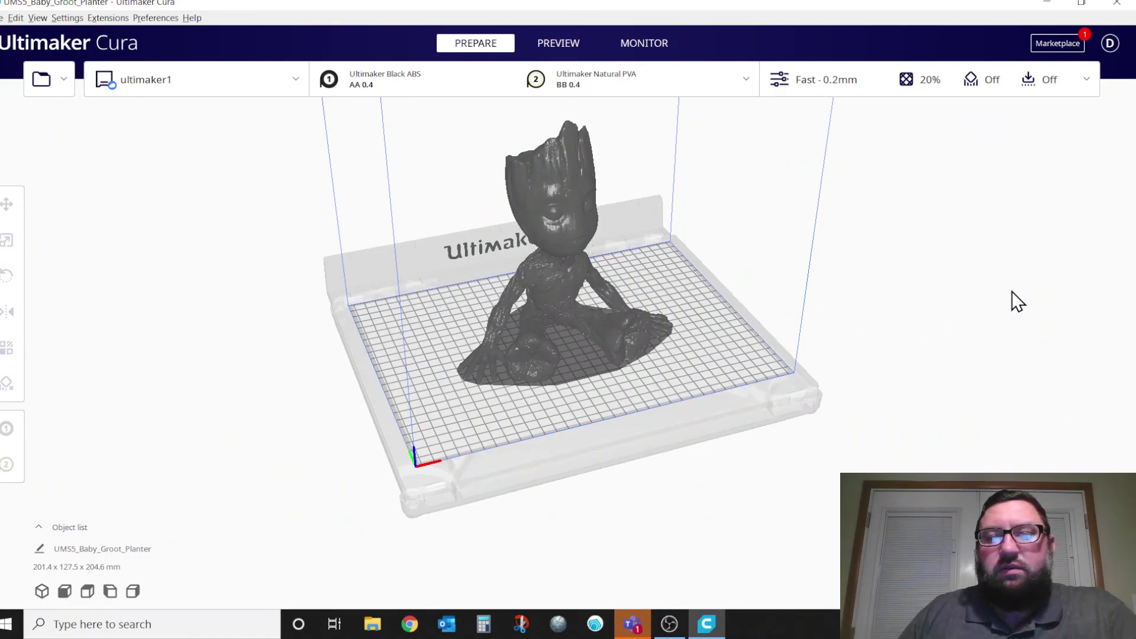
pyautogui.moveTo(545, 222); pyautogui.dragTo(492, 221, button='right')
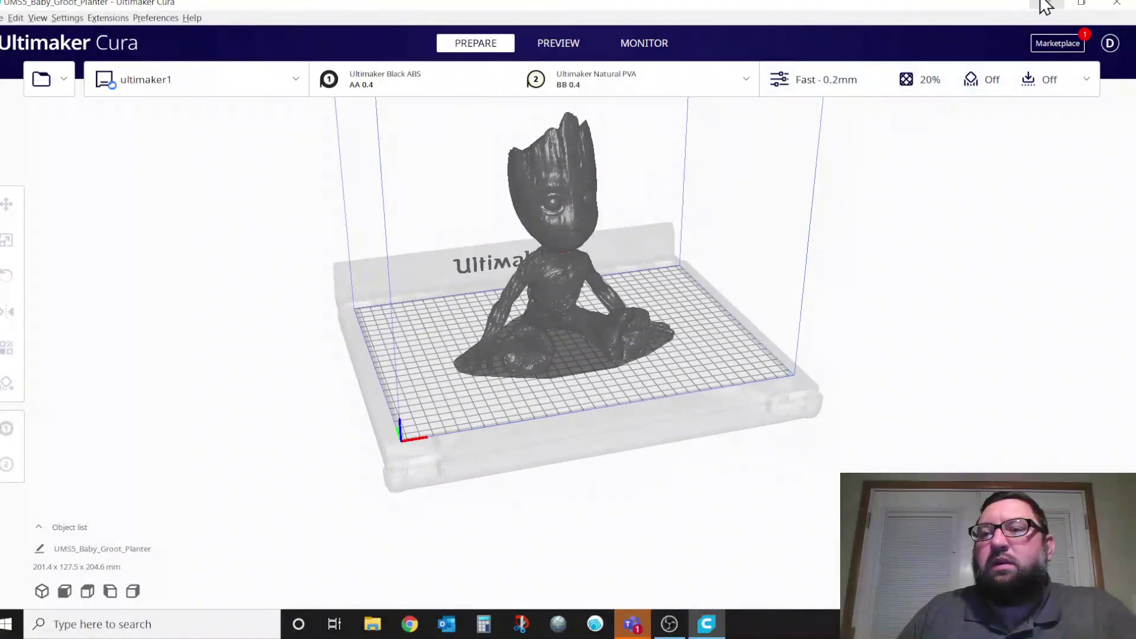
# - Minimize Ultimaker Cura to reveal the Windows desktop
pyautogui.click(1046, 3)
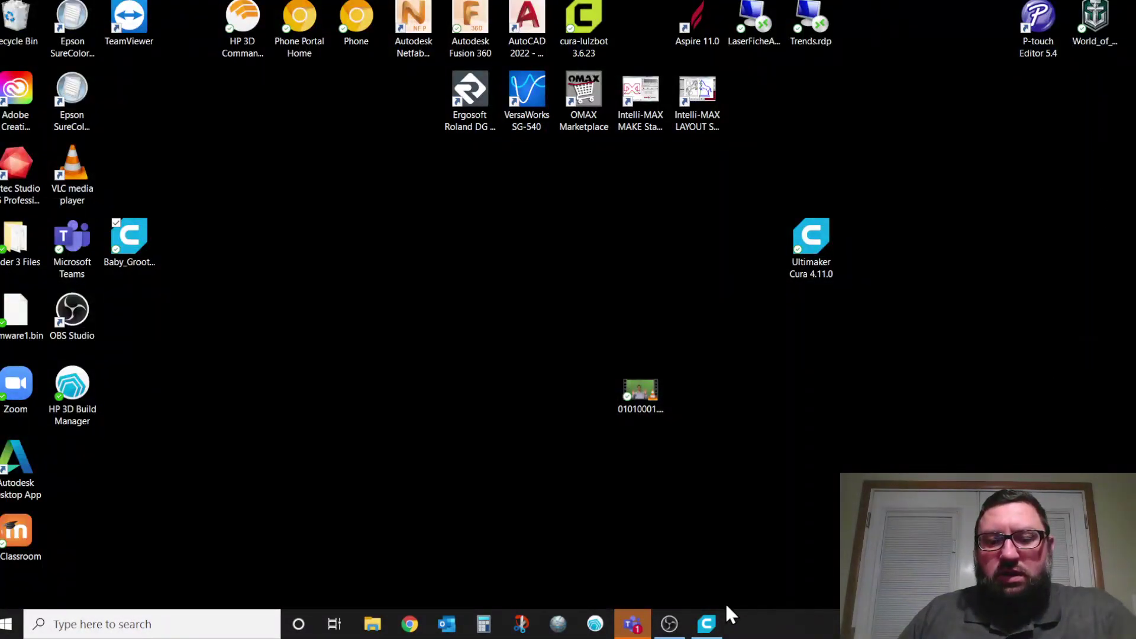